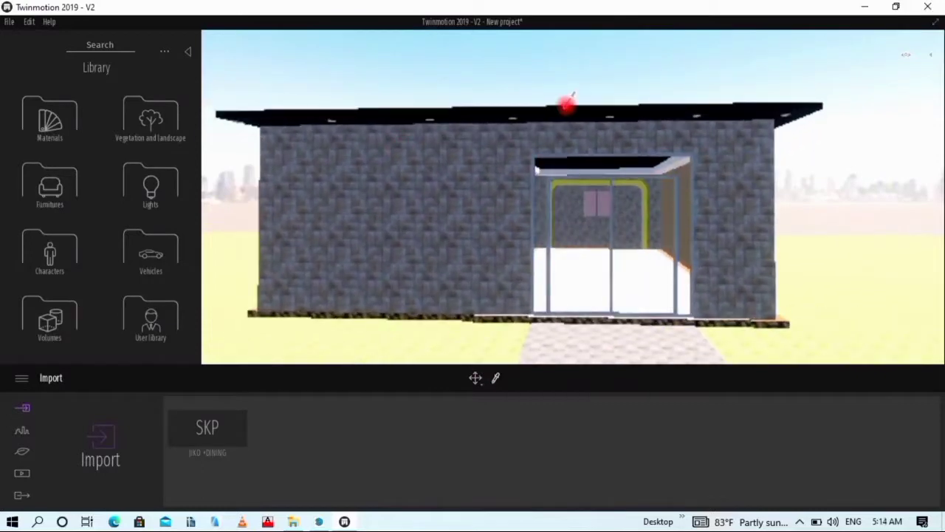
Apply Bare concrete 02 to the ceiling and raise its scale to 10.00
left_click(568, 105)
left_click(379, 441)
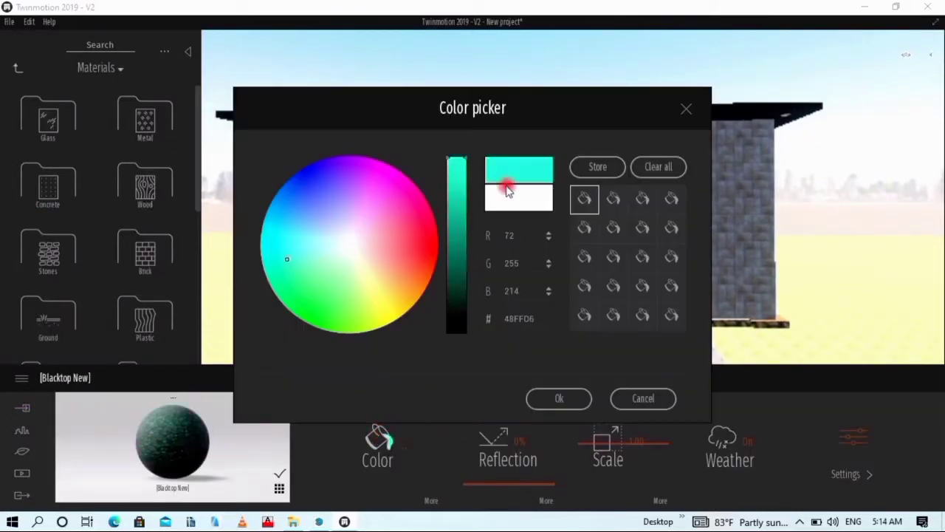
left_click(559, 398)
scroll(450, 239, "up", 5)
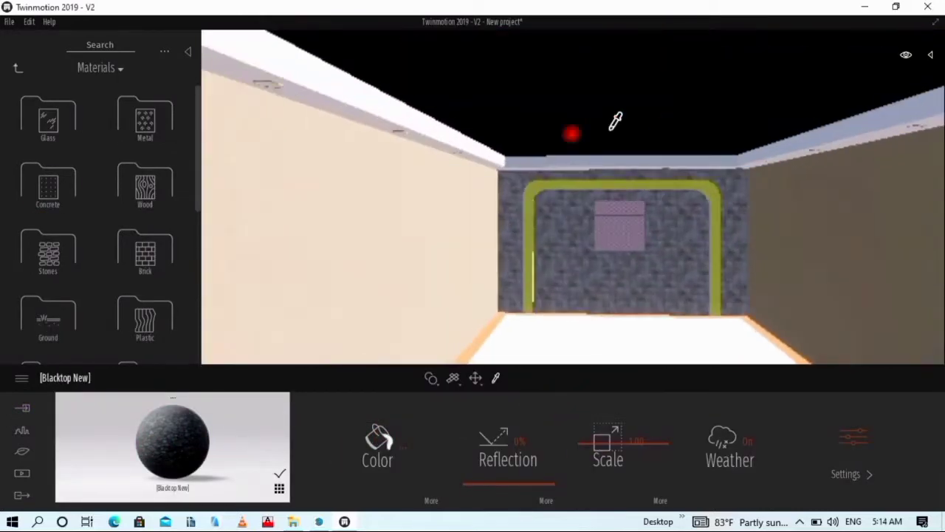
scroll(69, 233, "down", 1)
left_click(47, 138)
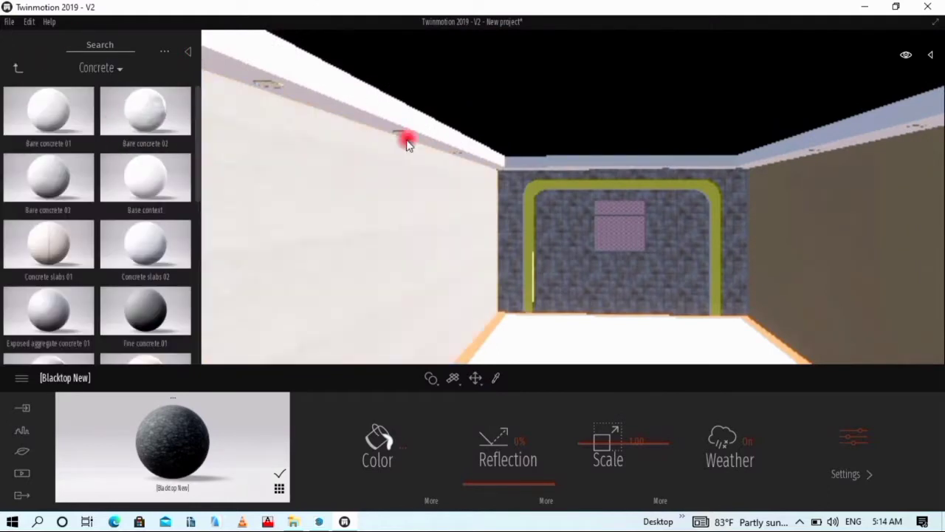
left_click_drag(145, 111, 651, 120)
left_click_drag(603, 402, 542, 268)
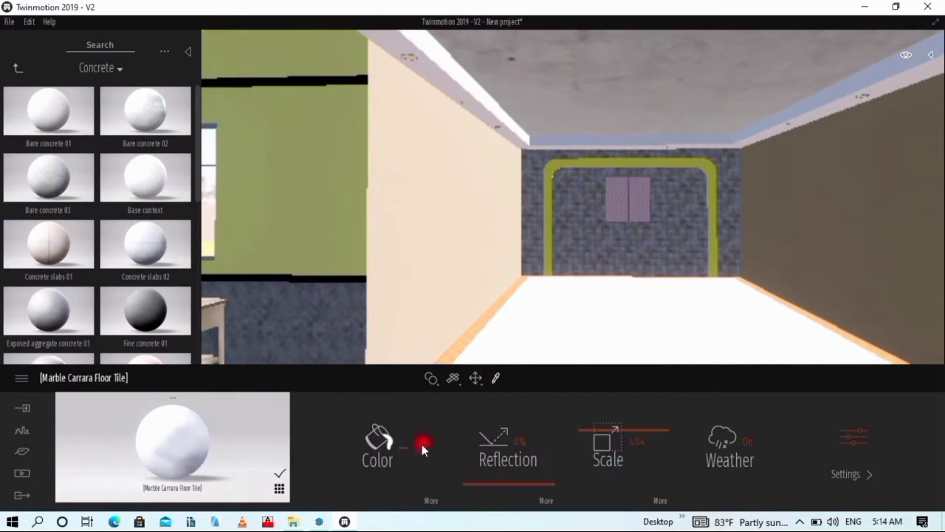
Tint the floor tile a pinkish brown in the Color picker
left_click(423, 444)
left_click_drag(406, 217, 384, 230)
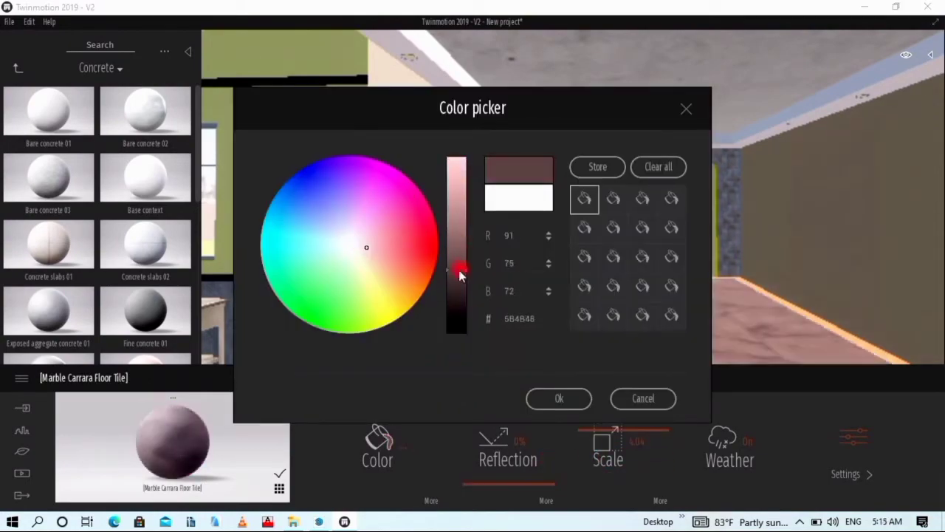
left_click(546, 403)
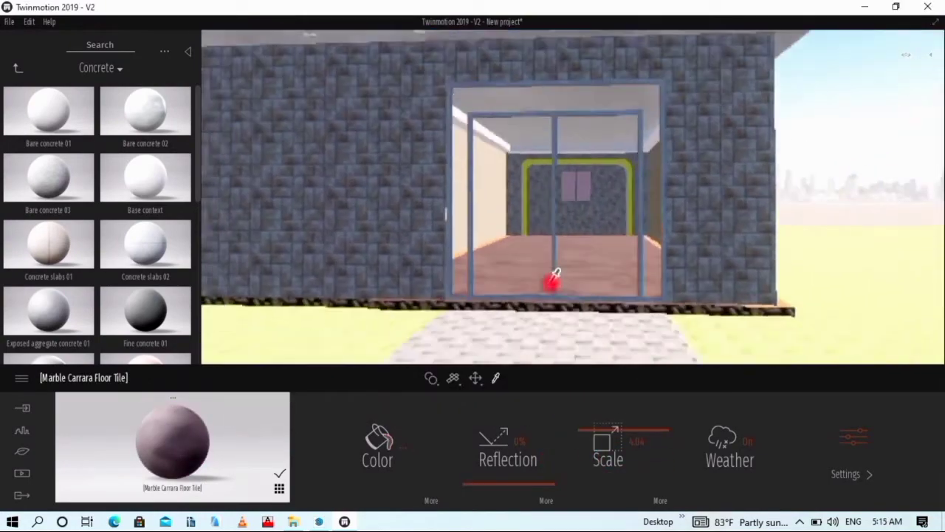
Darken the grass and front path colours, and adjust the grass scale
scroll(555, 274, "down", 3)
left_click(390, 441)
left_click_drag(460, 239, 460, 254)
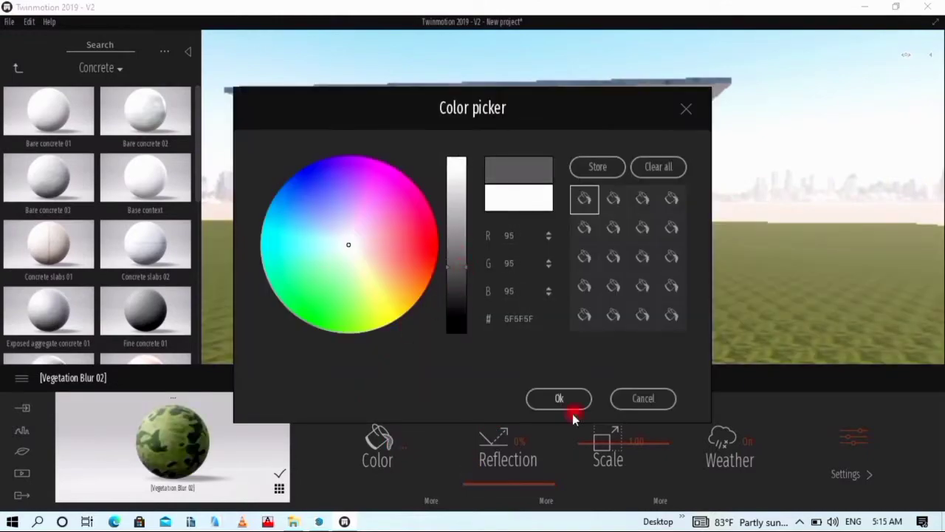
left_click(557, 396)
left_click_drag(597, 441, 628, 441)
left_click(636, 318)
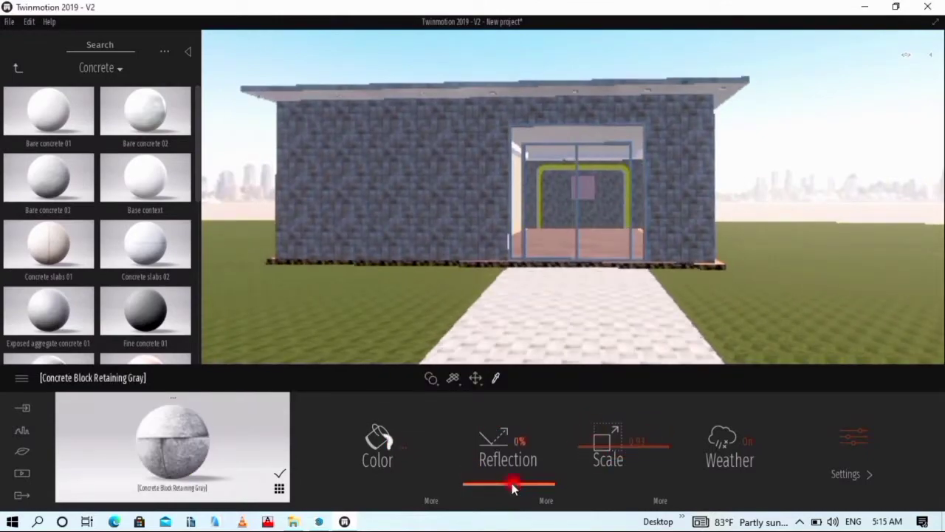
left_click(378, 439)
left_click(555, 403)
Apply Metal's Brushed aluminium 01 to the door frame
left_click(17, 68)
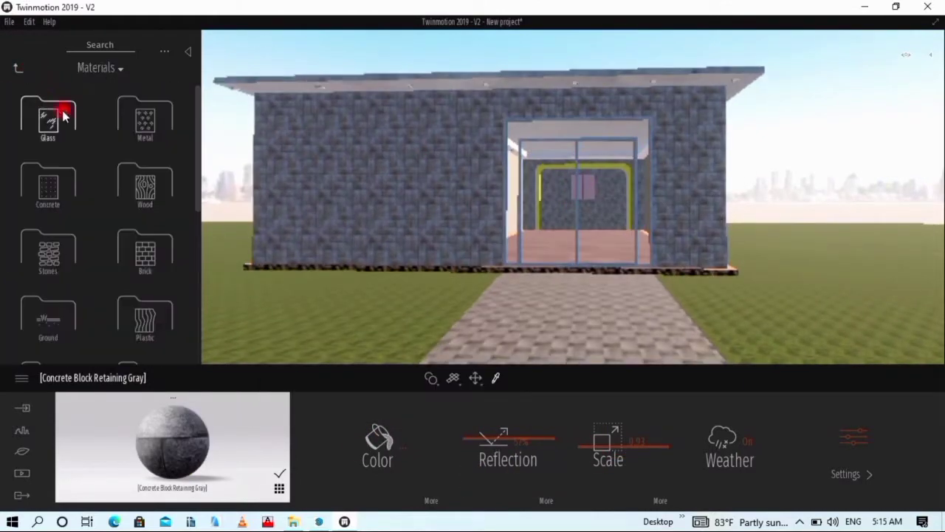
left_click(59, 111)
left_click(140, 159)
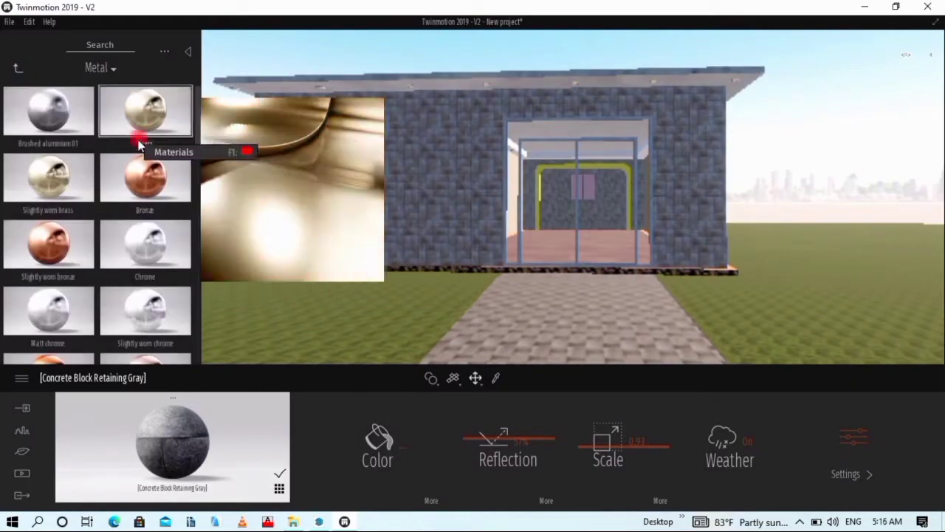
left_click_drag(48, 118, 636, 249)
scroll(636, 249, "up", 5)
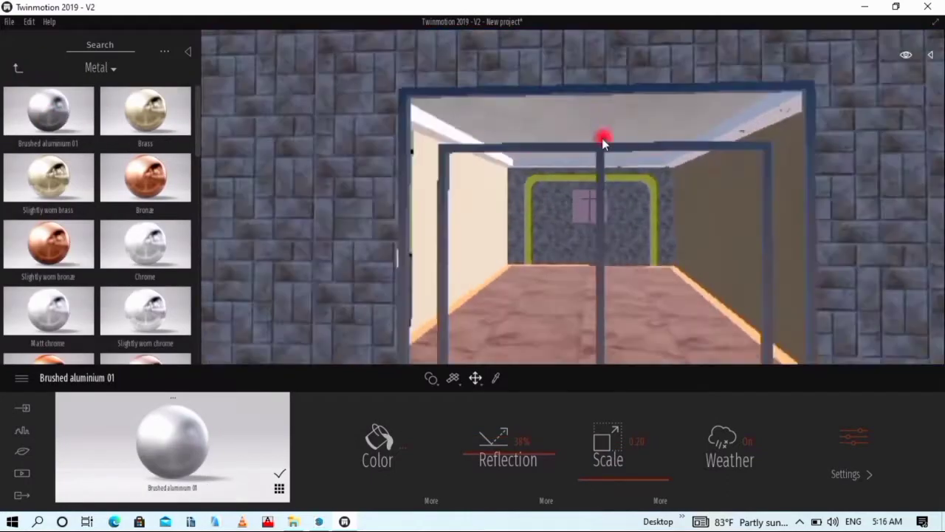
scroll(598, 103, "down", 3)
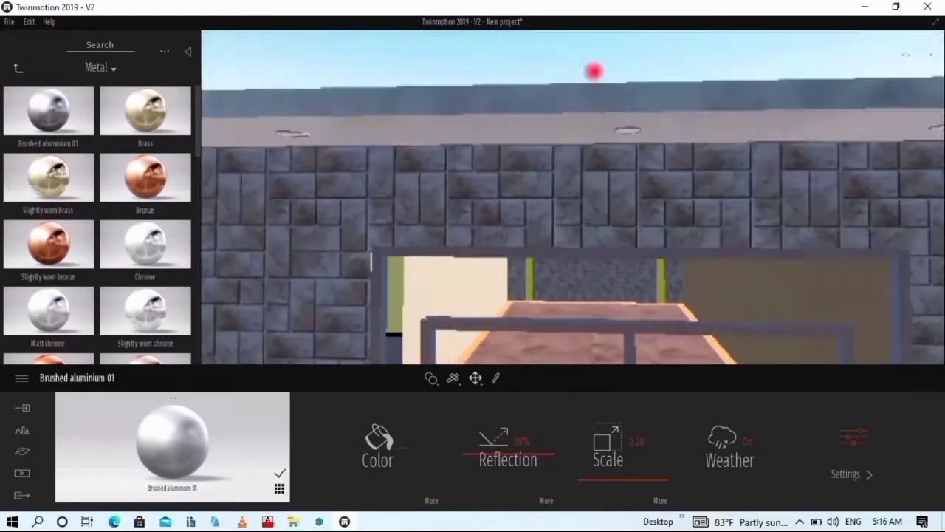
scroll(534, 229, "down", 3)
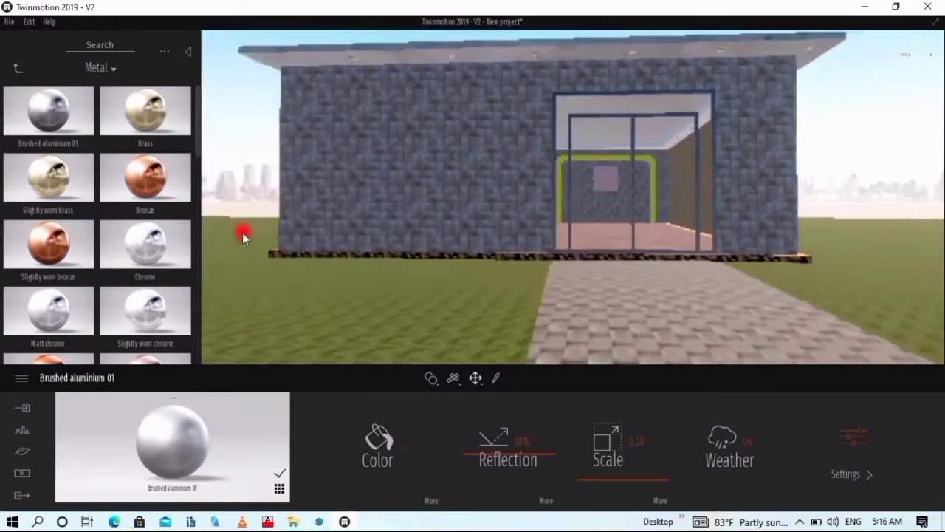
scroll(696, 164, "up", 5)
scroll(639, 228, "up", 3)
Try Cement tiles 6, then lay Cement tiles 3 on the floor with a darker colour
left_click(18, 68)
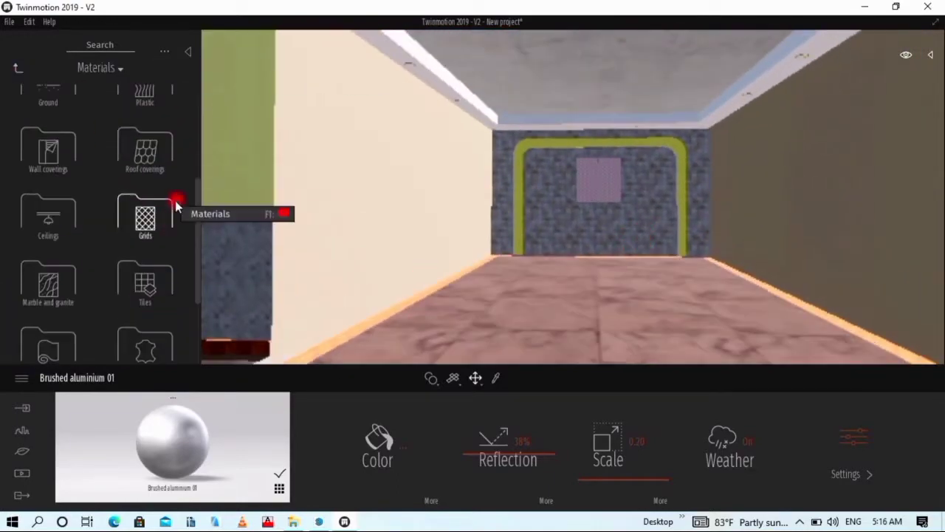
left_click(138, 210)
left_click_drag(146, 236, 562, 310)
left_click(378, 443)
left_click(559, 398)
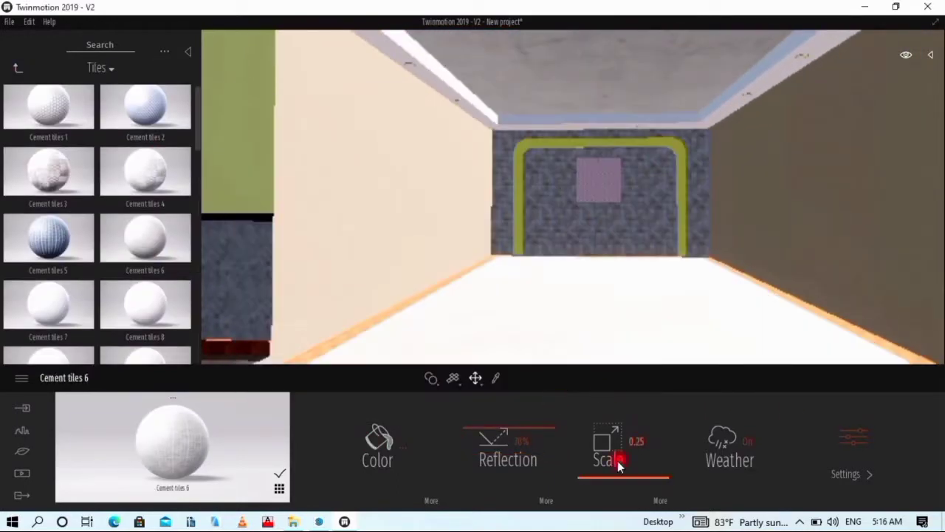
left_click(382, 442)
left_click_drag(462, 257, 462, 302)
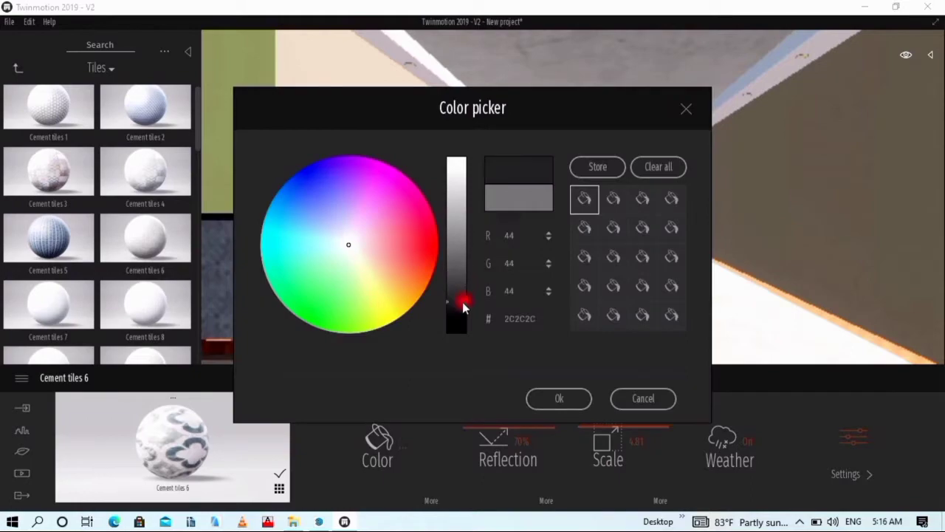
left_click(644, 398)
left_click_drag(42, 144, 289, 185)
left_click(377, 443)
left_click(458, 255)
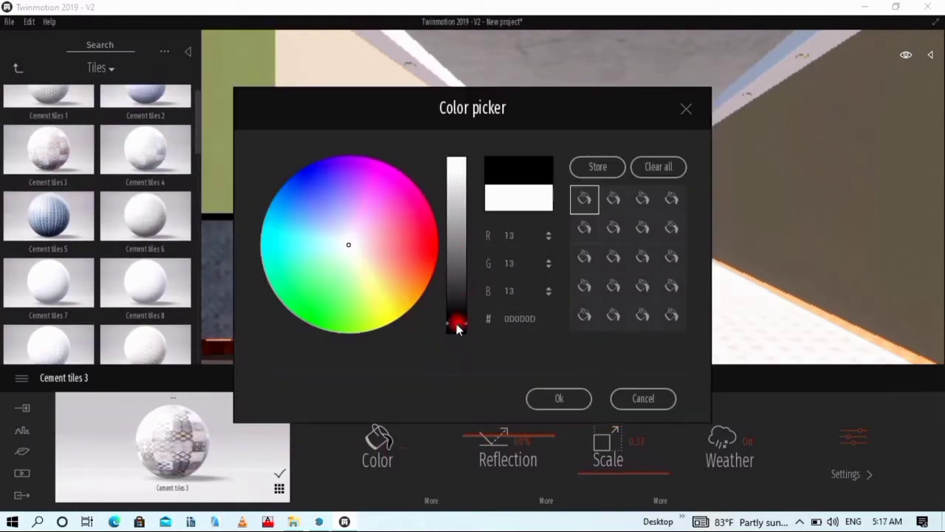
left_click(559, 399)
Darken the yellow arch trim colour (Color E03)
scroll(674, 108, "up", 3)
scroll(736, 104, "down", 2)
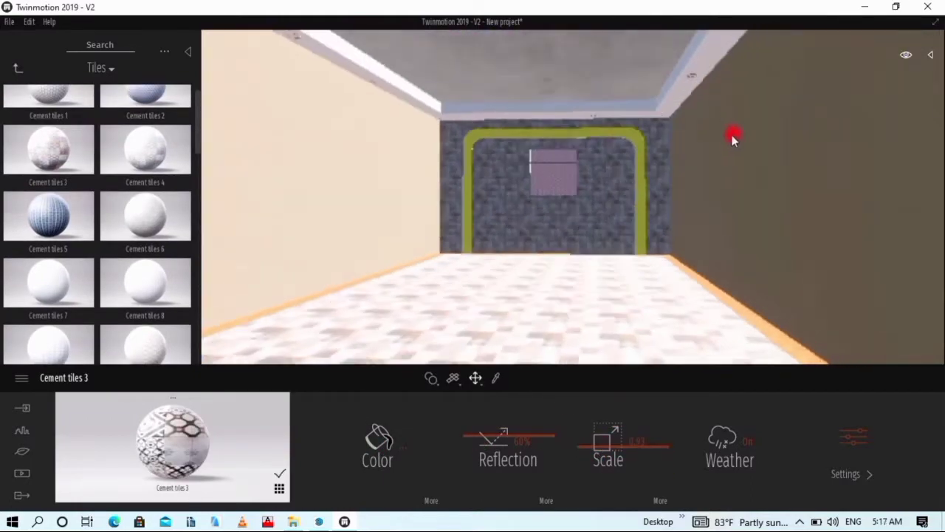
scroll(483, 87, "up", 3)
scroll(483, 87, "up", 2)
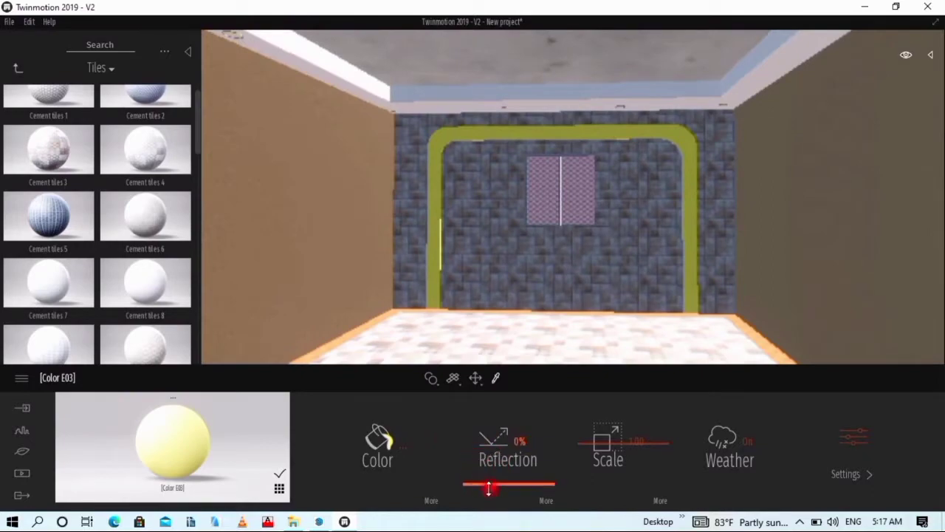
left_click(559, 398)
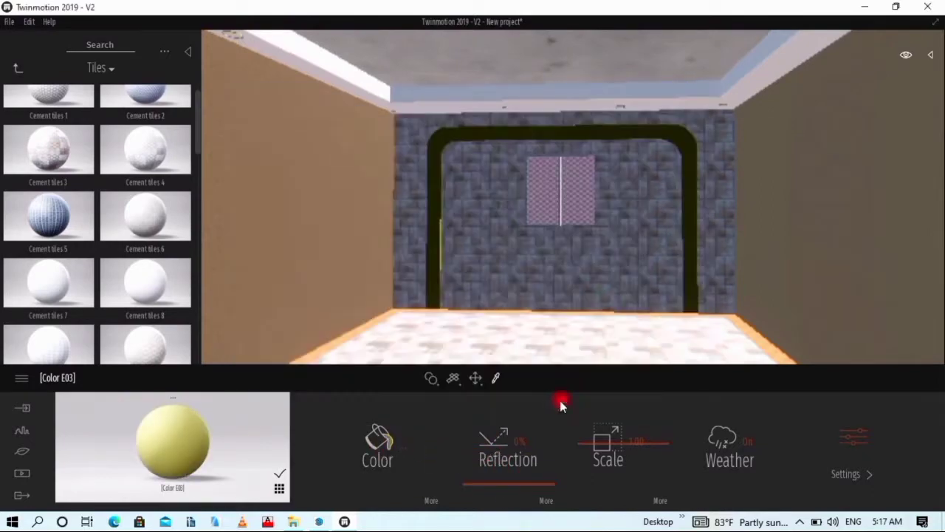
Switch the floor to Cement tiles 5
scroll(99, 226, "down", 2)
left_click_drag(144, 221, 755, 350)
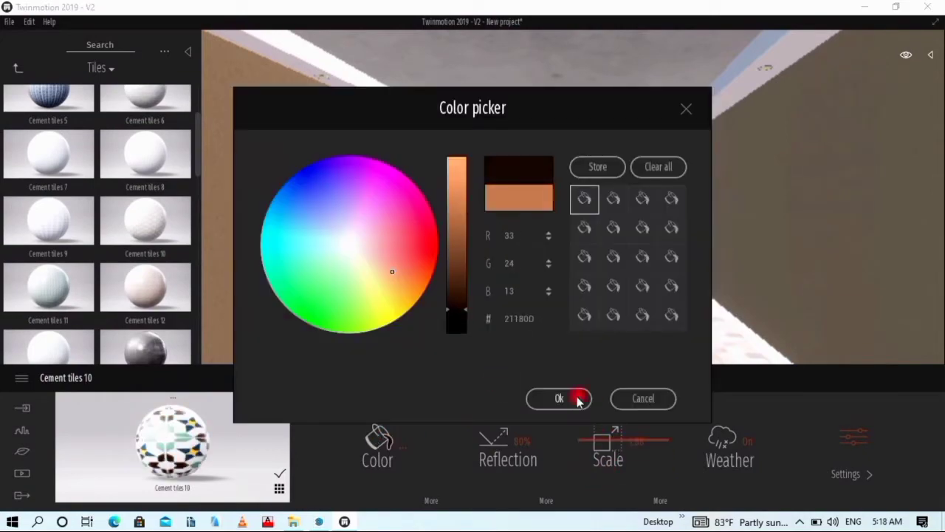
left_click(578, 399)
left_click_drag(65, 140, 351, 337)
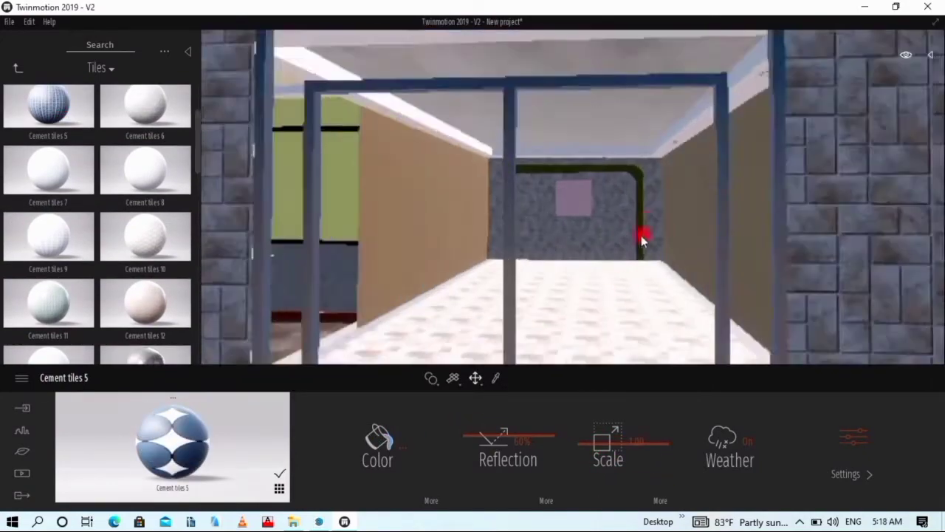
Apply Wall coverings' Plaster coating 04 to the arch trim and pick a dark colour
scroll(133, 222, "down", 5)
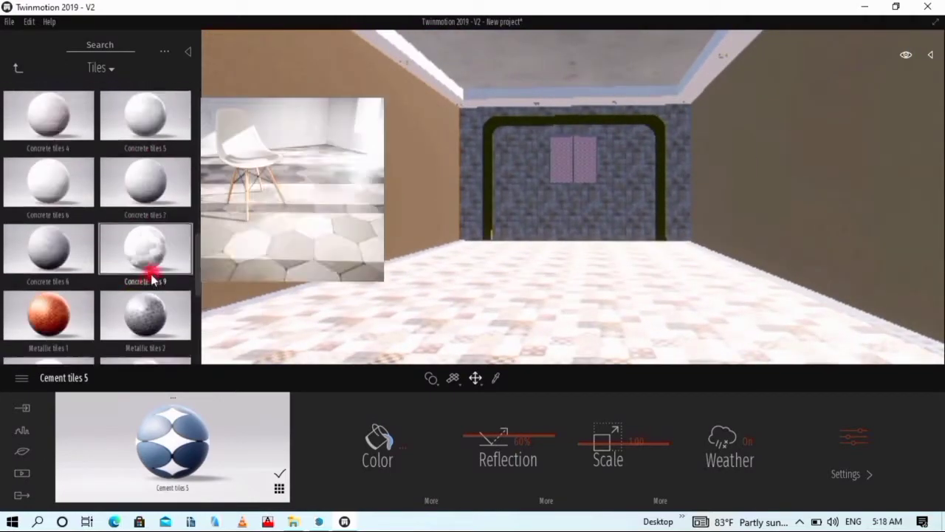
scroll(116, 249, "down", 3)
scroll(45, 185, "down", 3)
right_click(25, 140)
left_click(84, 148)
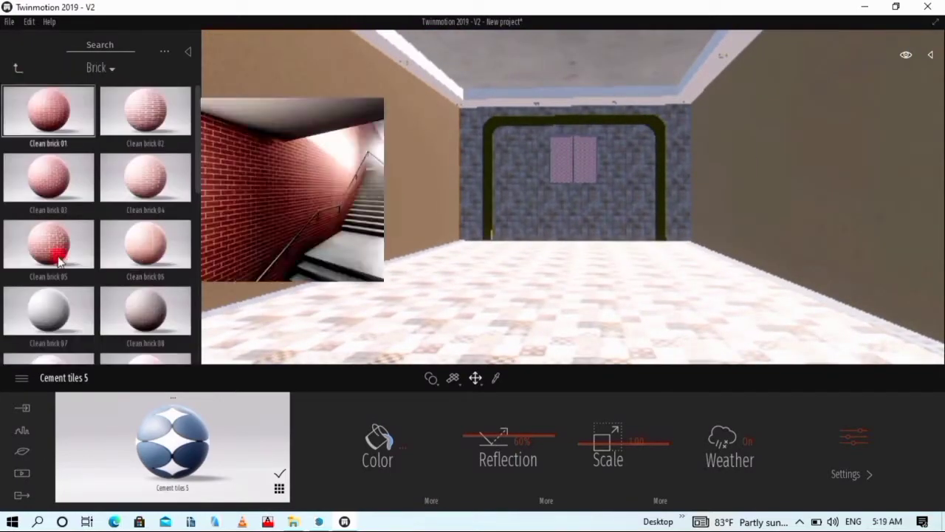
right_click(59, 258)
left_click(42, 238)
scroll(139, 268, "down", 3)
right_click(97, 289)
left_click(147, 185)
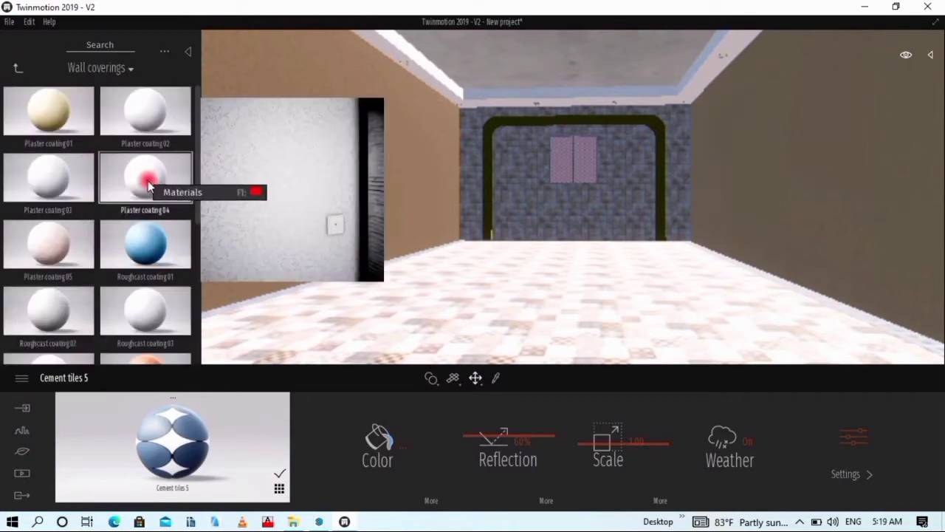
left_click_drag(148, 180, 491, 211)
left_click(378, 443)
left_click(641, 192)
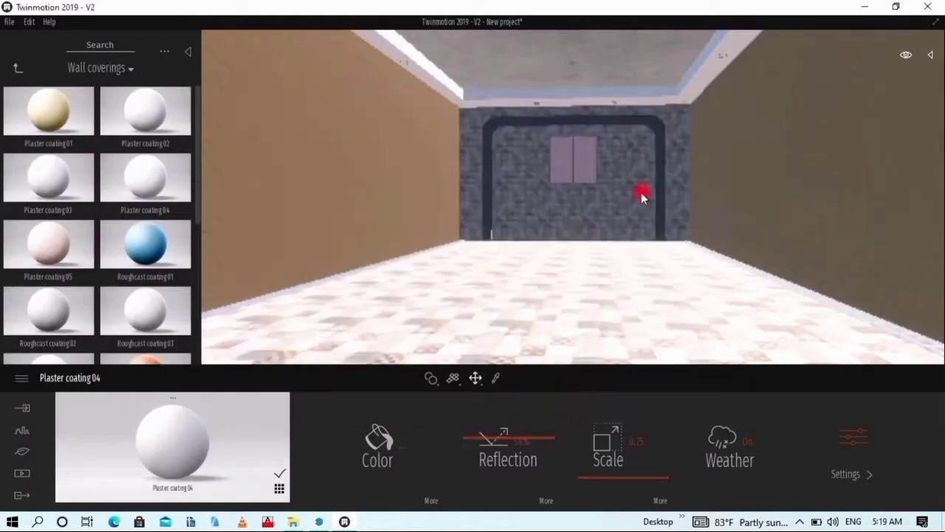
Try a Translucent material on the ceiling after browsing the Concrete materials
scroll(641, 192, "down", 5)
scroll(523, 196, "down", 5)
scroll(614, 207, "down", 5)
scroll(654, 211, "down", 3)
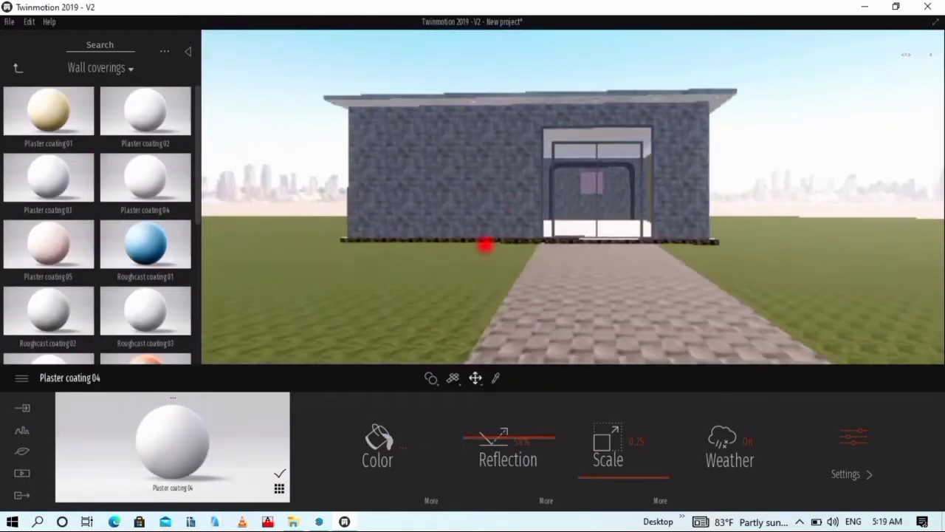
scroll(485, 244, "up", 5)
scroll(749, 311, "up", 5)
right_click(104, 235)
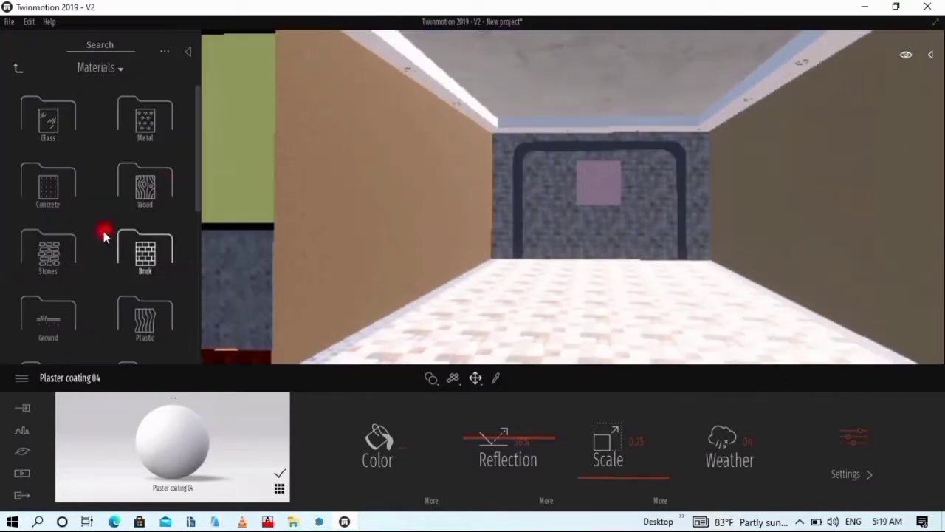
left_click(42, 185)
right_click(140, 337)
scroll(140, 337, "down", 3)
scroll(40, 328, "down", 2)
left_click(40, 328)
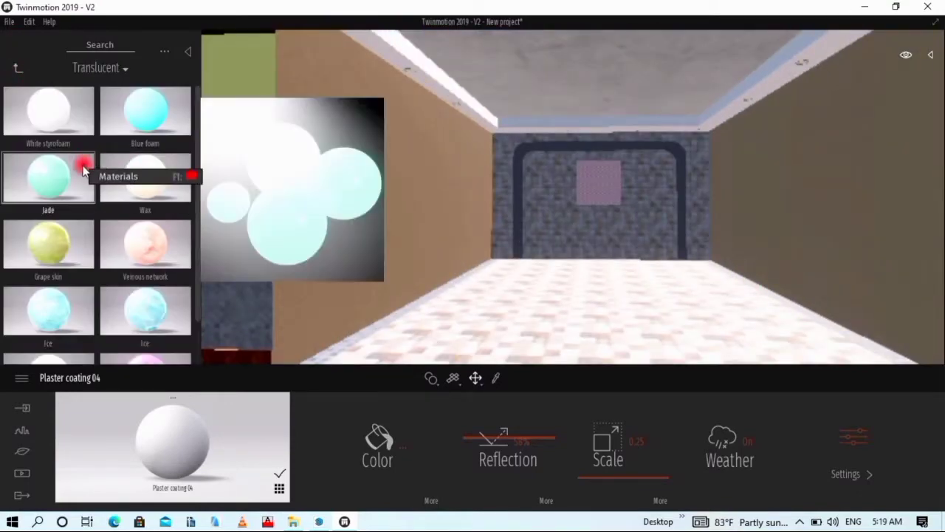
left_click_drag(181, 258, 539, 92)
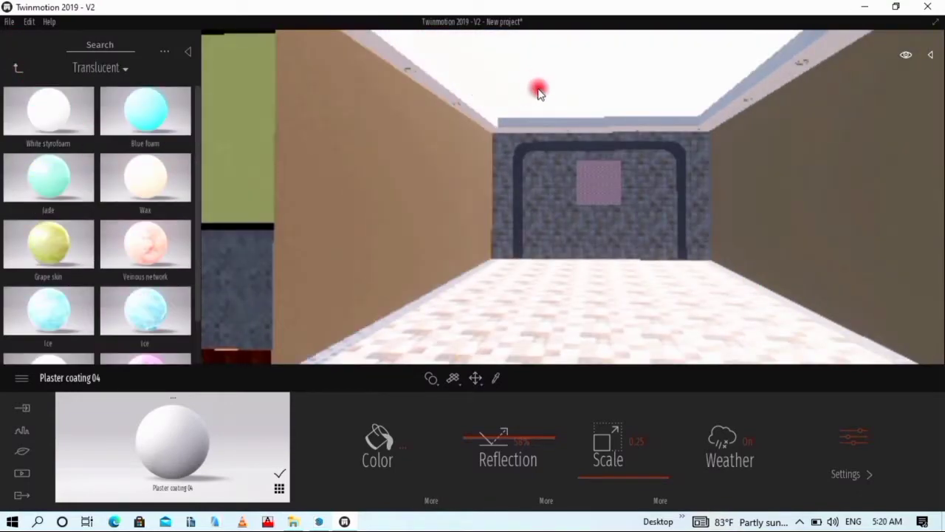
scroll(147, 244, "down", 2)
Place the Quadriptych and a framed landscape painting from Decorations onto the corridor walls
right_click(67, 191)
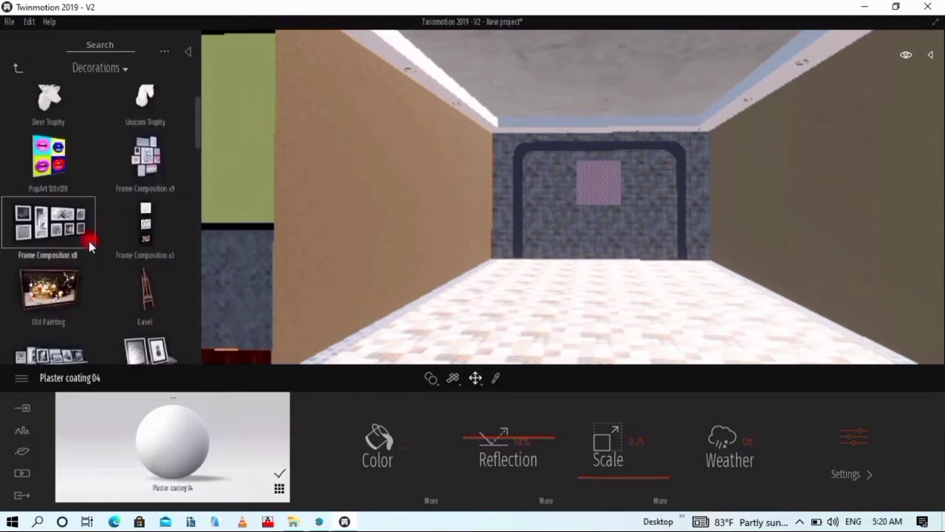
left_click_drag(89, 246, 72, 225)
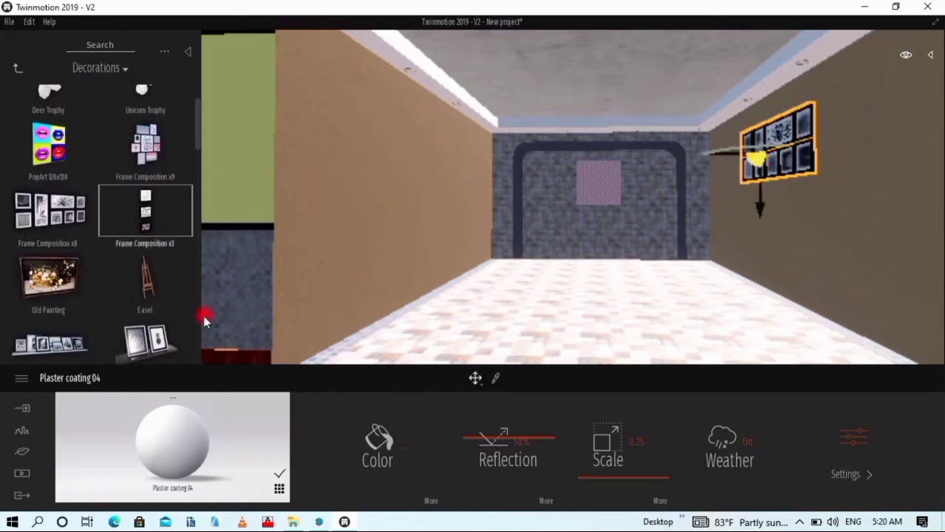
scroll(123, 249, "down", 2)
scroll(95, 260, "down", 2)
scroll(145, 301, "down", 1)
left_click_drag(145, 269, 423, 166)
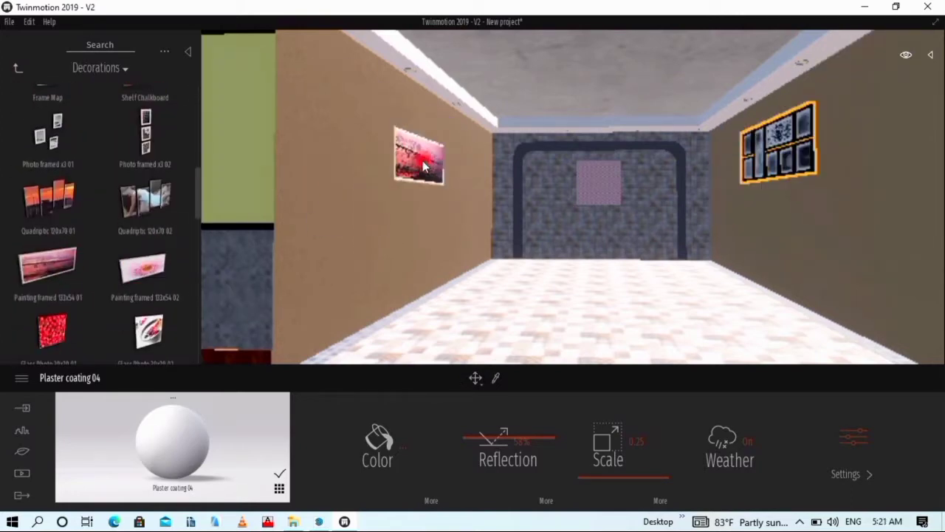
left_click(874, 125)
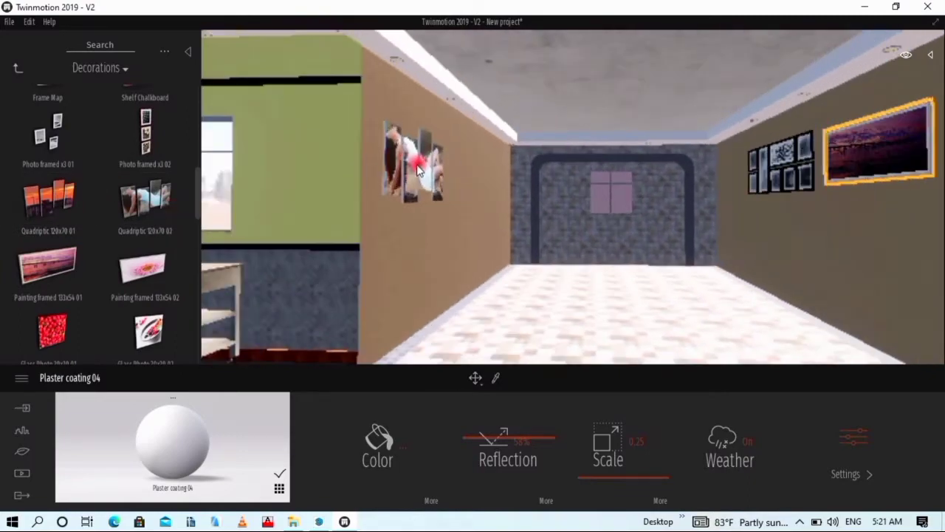
Scroll the library down to the Tables category
scroll(148, 236, "down", 3)
scroll(158, 274, "down", 3)
scroll(158, 291, "down", 3)
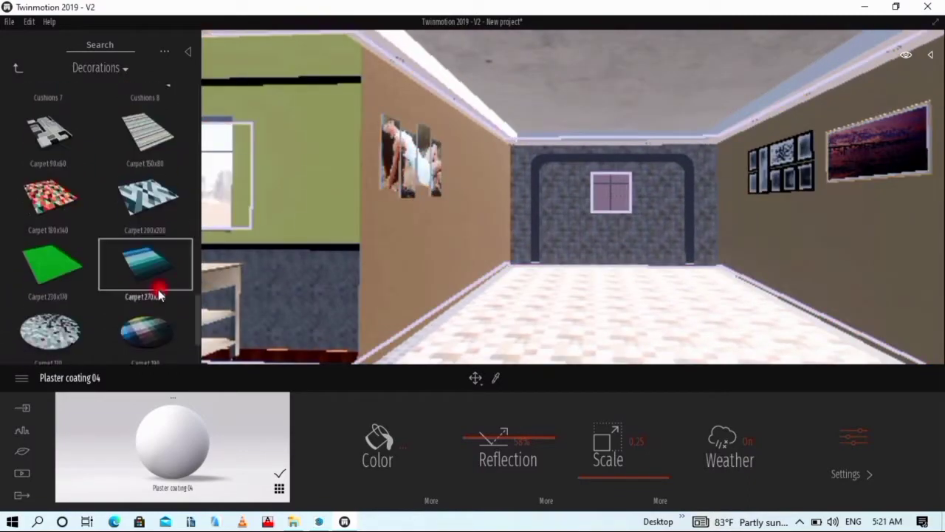
scroll(158, 291, "down", 1)
scroll(696, 281, "down", 5)
scroll(42, 126, "up", 3)
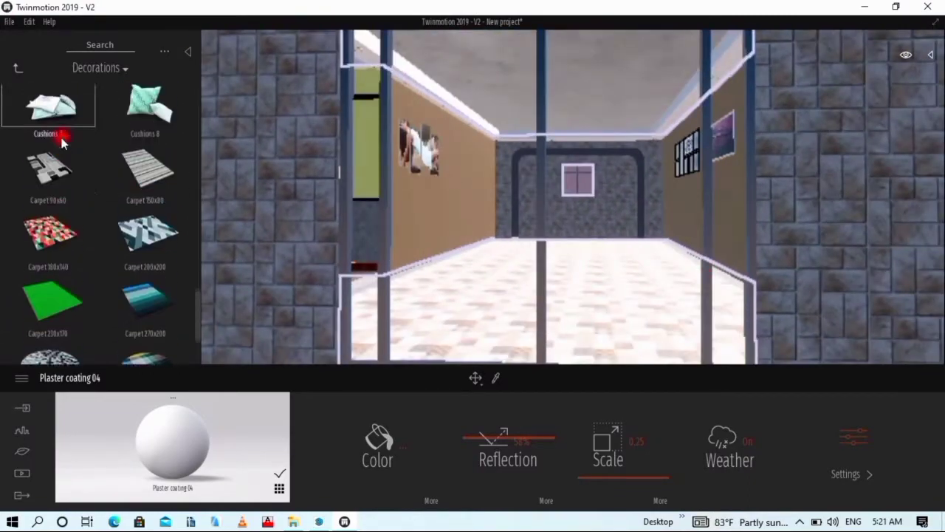
scroll(85, 139, "up", 2)
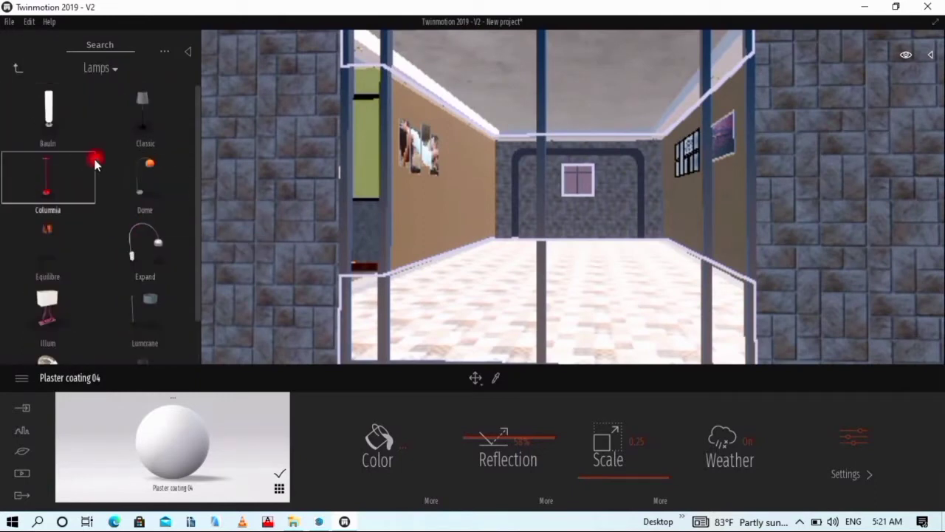
scroll(96, 163, "down", 2)
scroll(86, 142, "down", 3)
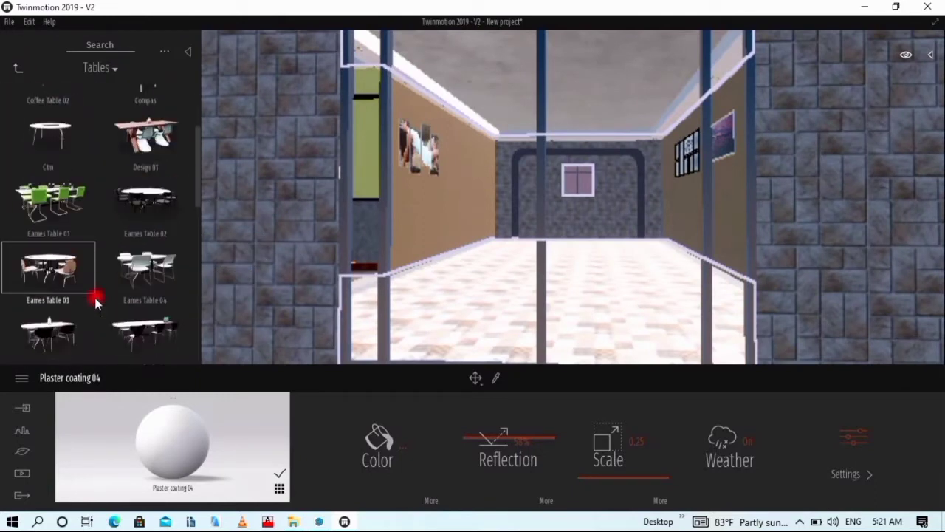
scroll(122, 173, "down", 3)
scroll(127, 305, "down", 5)
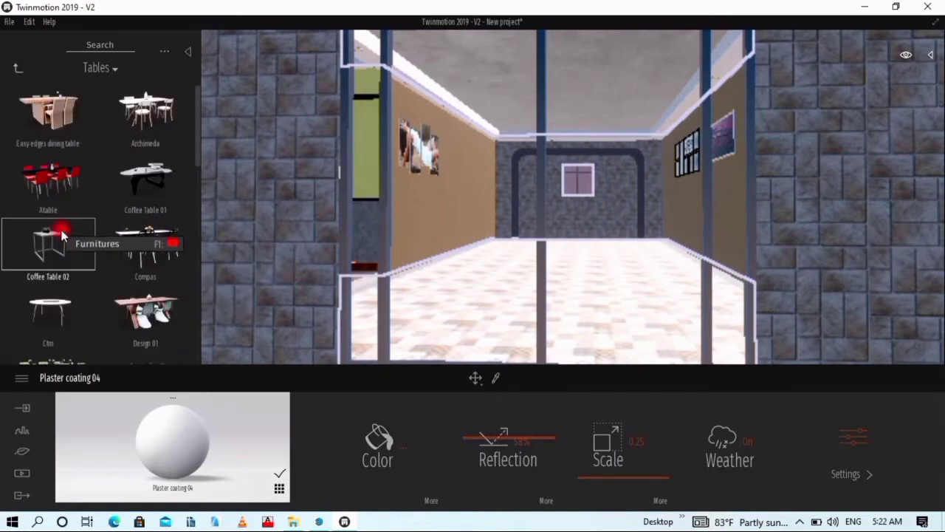
Place the large round Eames Table 01 dining set in the room
left_click_drag(456, 255, 591, 259)
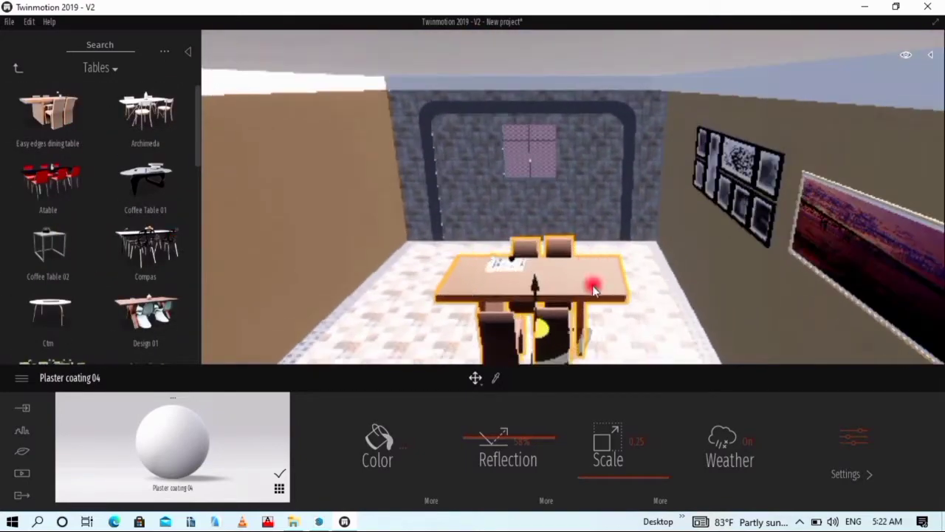
scroll(111, 208, "down", 1)
left_click_drag(57, 303, 517, 288)
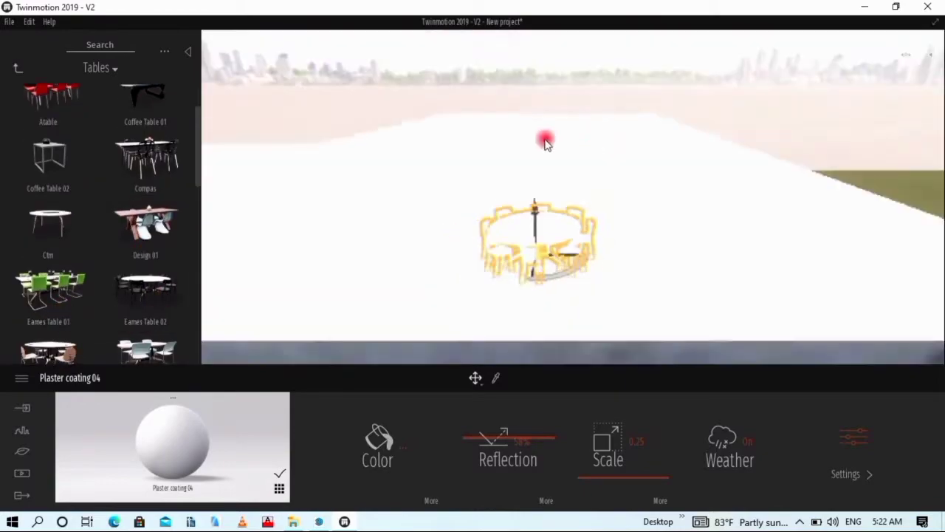
scroll(576, 111, "up", 3)
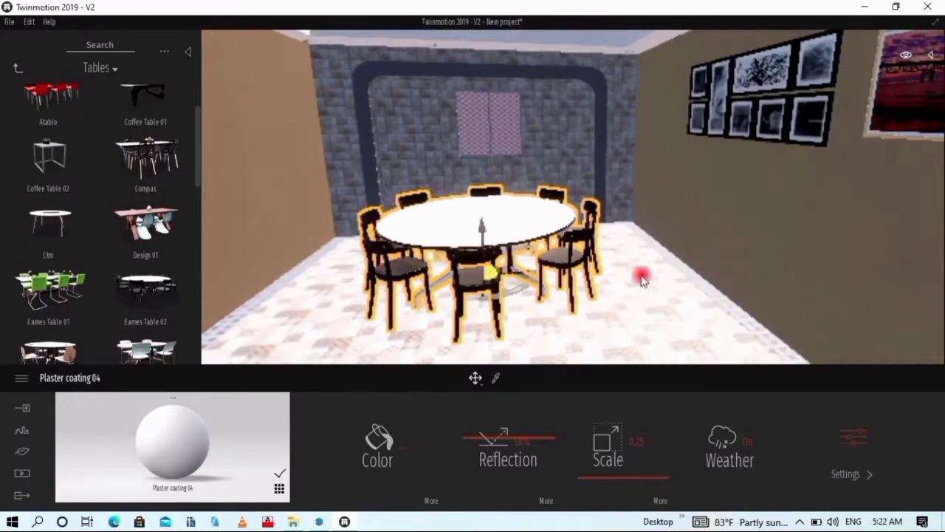
scroll(551, 275, "down", 5)
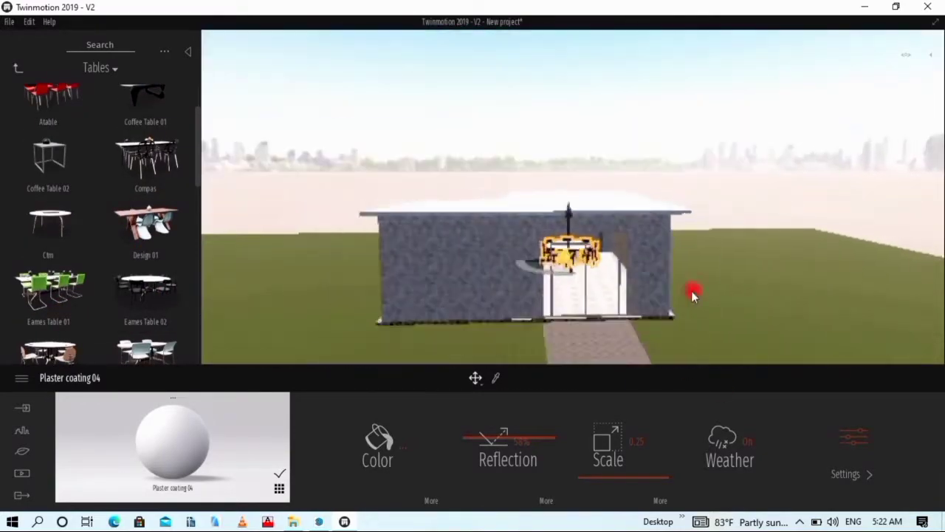
scroll(692, 291, "up", 2)
scroll(677, 71, "down", 5)
scroll(677, 72, "up", 3)
scroll(527, 323, "down", 5)
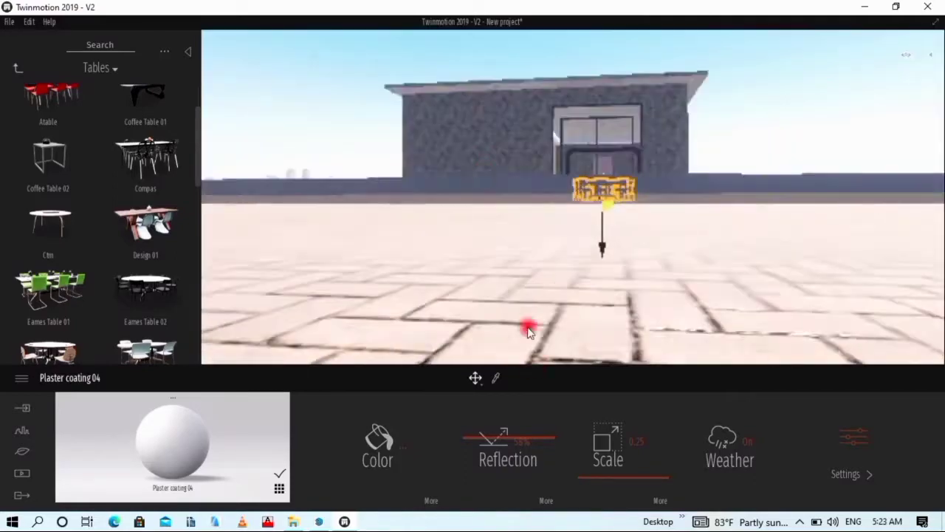
scroll(560, 74, "up", 3)
scroll(560, 74, "up", 5)
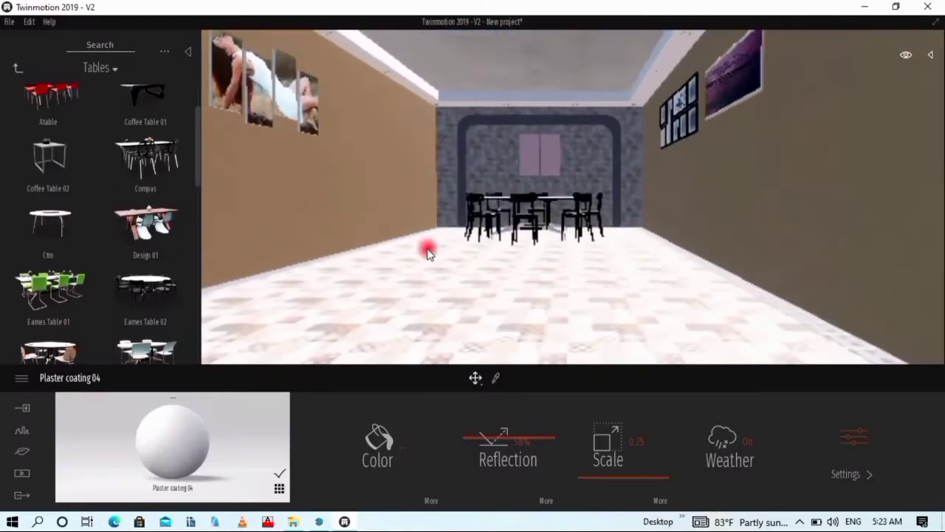
scroll(78, 331, "down", 1)
scroll(77, 331, "down", 2)
scroll(116, 258, "down", 1)
Add a small Eames table with two chairs and move it toward the back
mouse_move(69, 254)
left_mouse_down()
mouse_move(656, 285)
mouse_move(477, 143)
left_mouse_up()
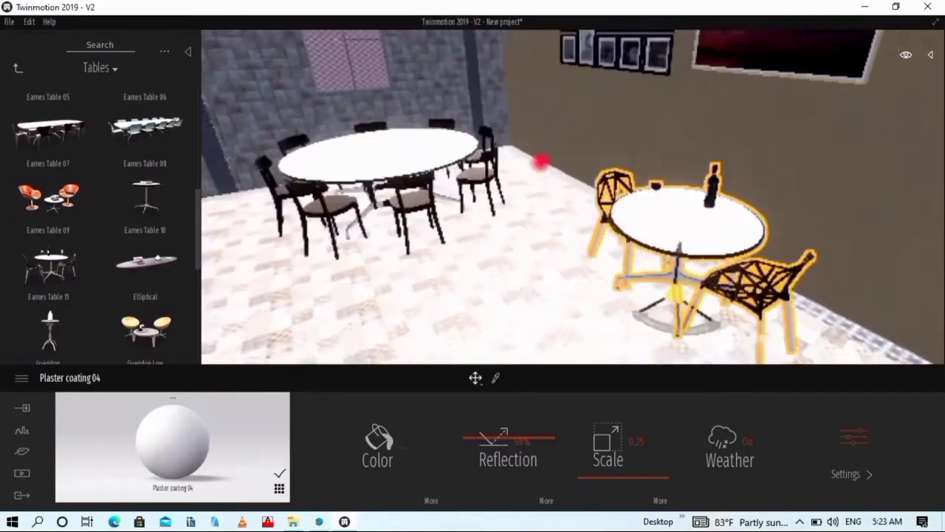
left_click(458, 233)
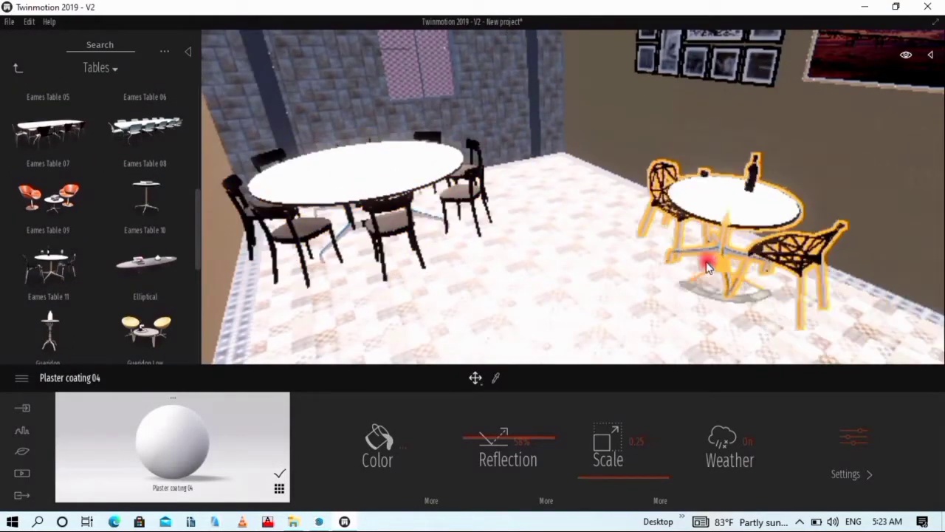
left_click_drag(771, 226, 569, 211)
mouse_move(544, 288)
left_mouse_down()
mouse_move(701, 277)
mouse_move(689, 224)
mouse_move(774, 84)
mouse_move(657, 303)
left_mouse_up()
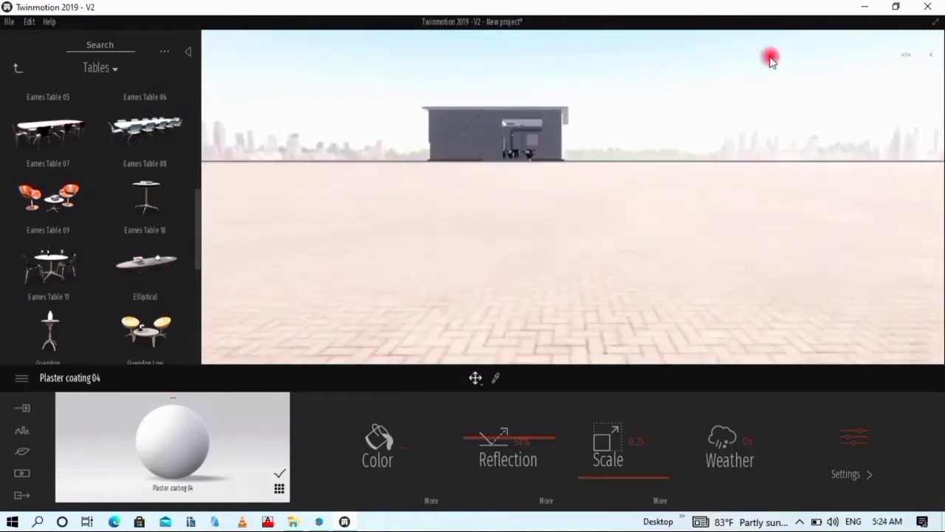
scroll(770, 56, "up", 5)
scroll(524, 207, "up", 5)
scroll(610, 250, "up", 3)
scroll(580, 173, "up", 3)
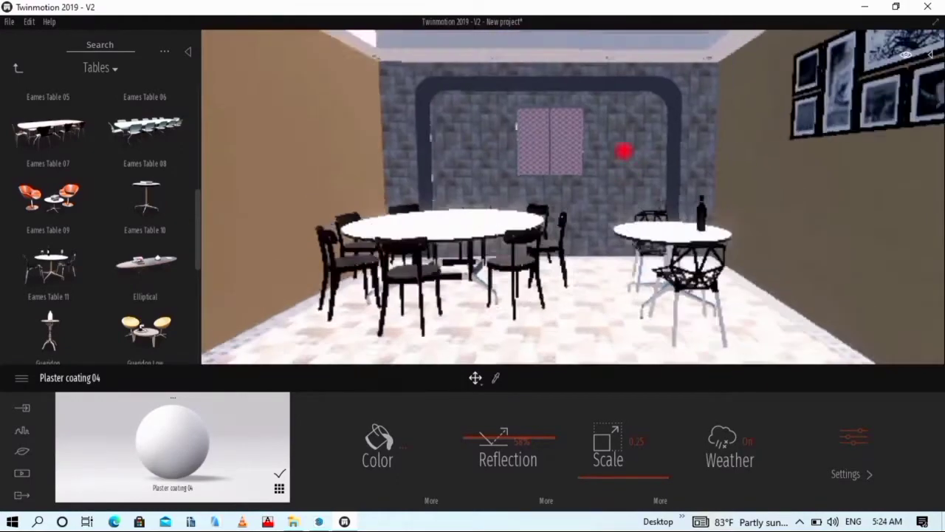
scroll(625, 147, "up", 3)
scroll(148, 222, "down", 1)
scroll(280, 190, "down", 5)
scroll(235, 205, "up", 3)
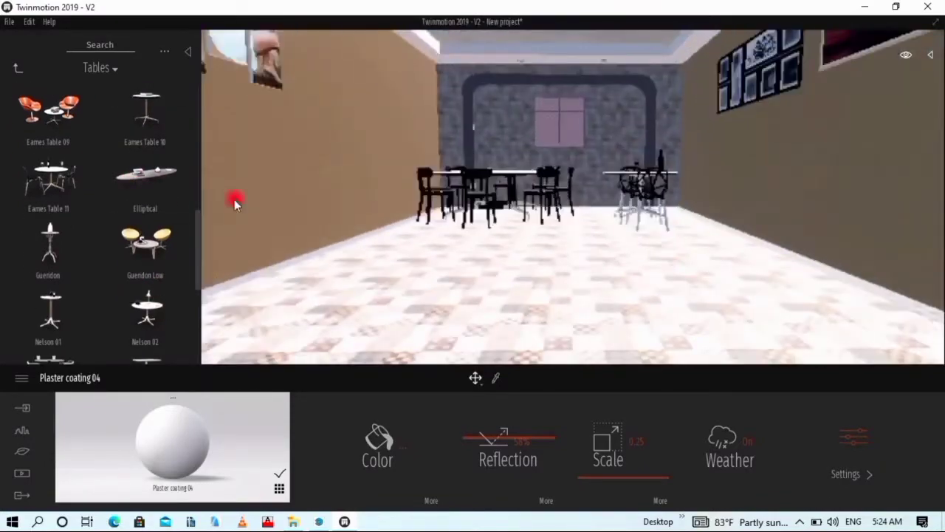
scroll(475, 238, "down", 3)
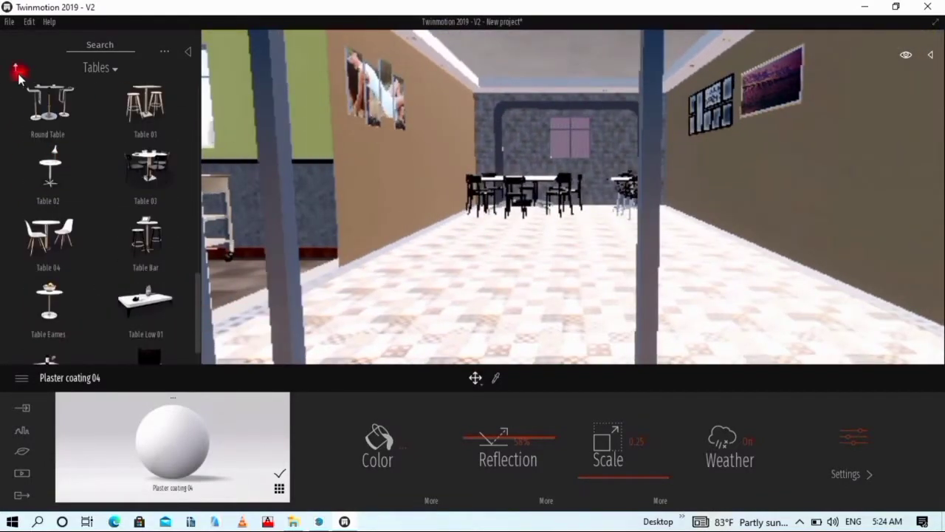
Position the Wall tv Samsung on the stone back wall beside the window
scroll(119, 218, "down", 2)
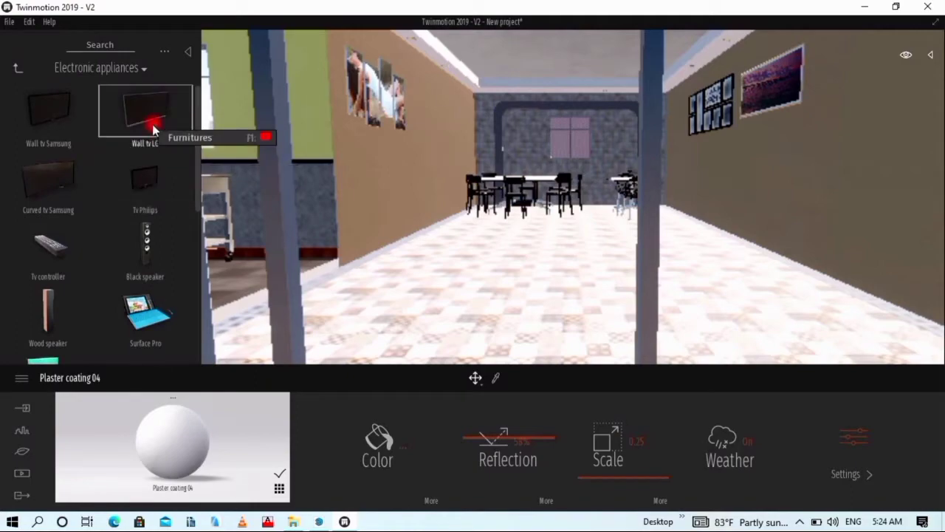
double_click(613, 139)
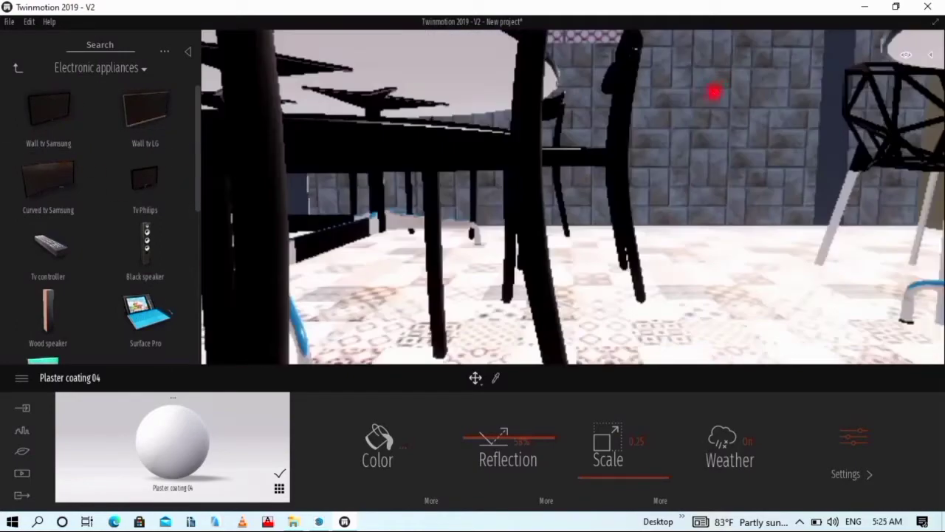
scroll(585, 172, "down", 5)
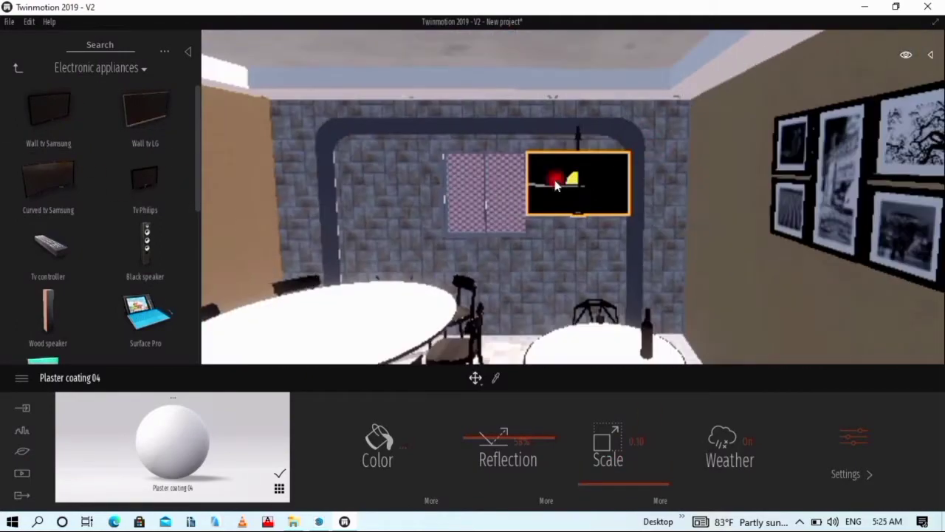
scroll(106, 281, "down", 2)
left_click_drag(42, 112, 391, 193)
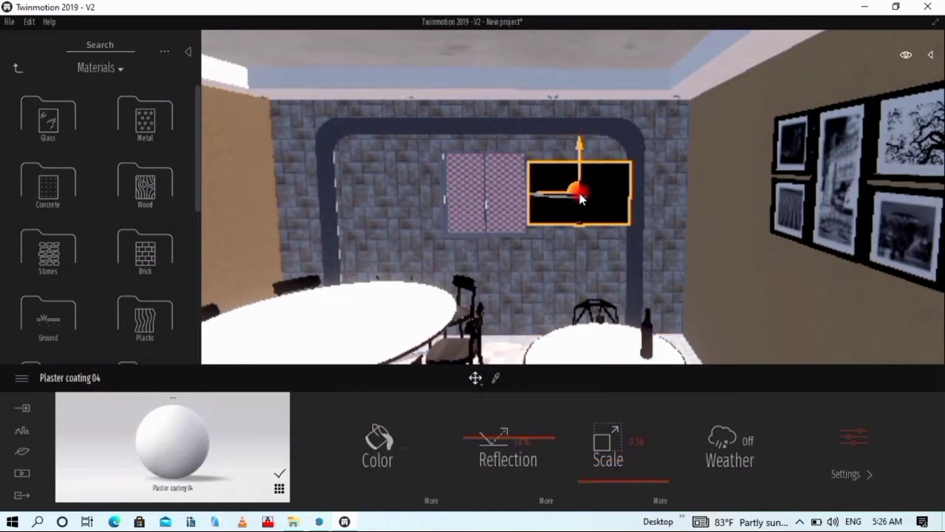
Place a long sofa from the sofa collection and turn it against the right wall
scroll(582, 196, "down", 5)
right_click(70, 121)
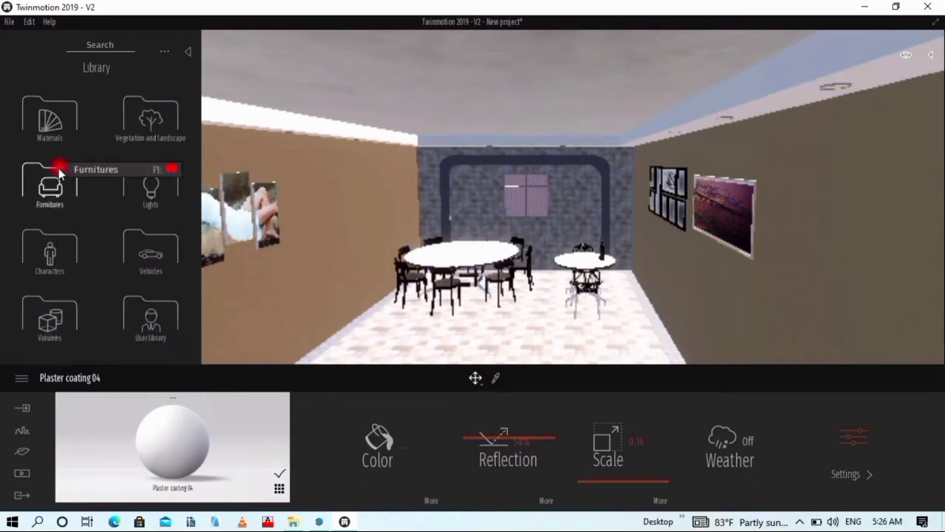
left_click(49, 251)
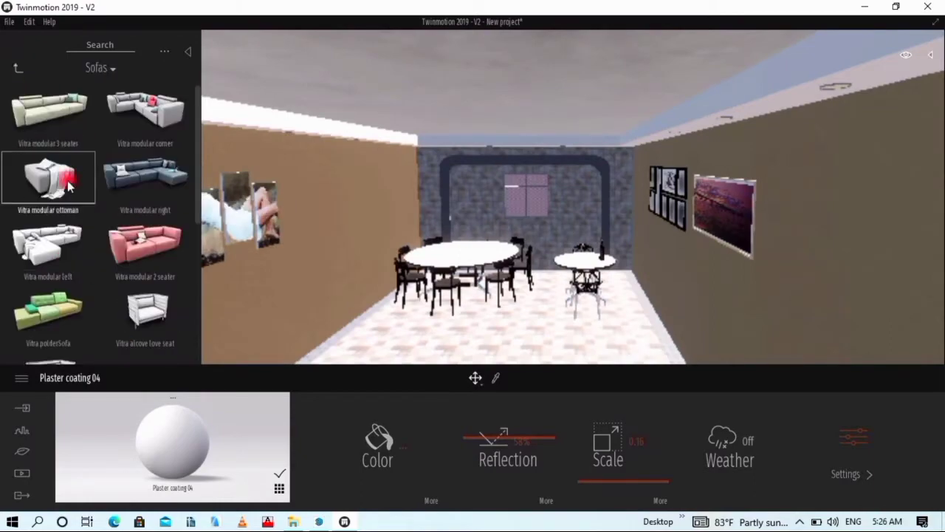
scroll(602, 212, "down", 5)
scroll(591, 110, "up", 6)
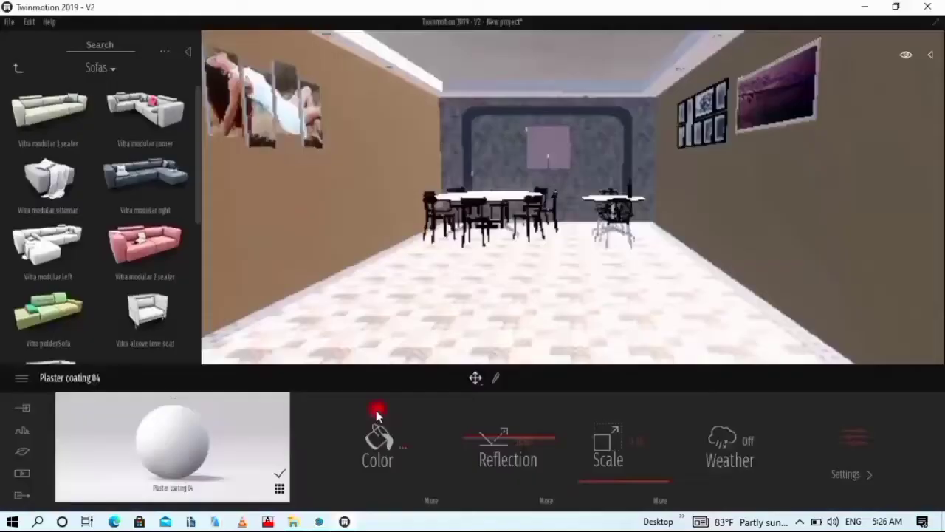
mouse_move(48, 243)
left_mouse_down()
mouse_move(506, 331)
mouse_move(240, 282)
left_mouse_up()
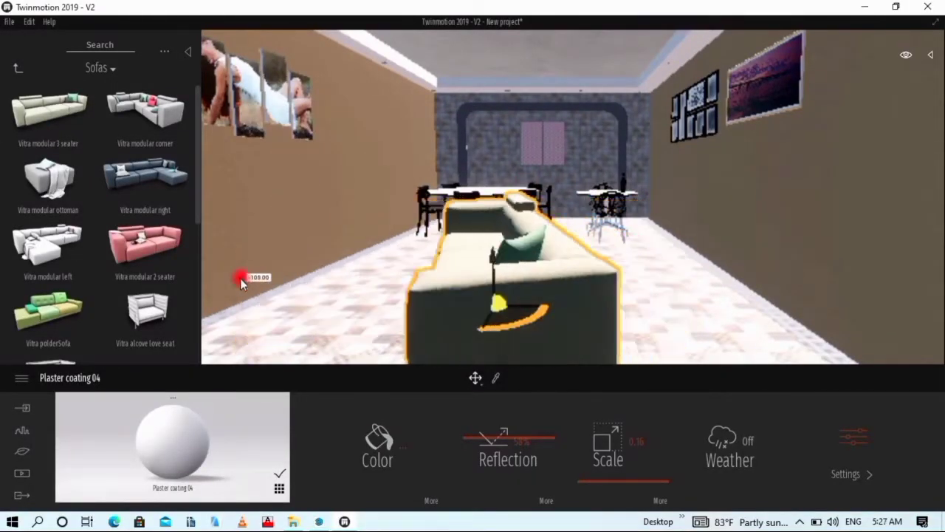
left_click_drag(518, 306, 672, 291)
scroll(302, 215, "down", 5)
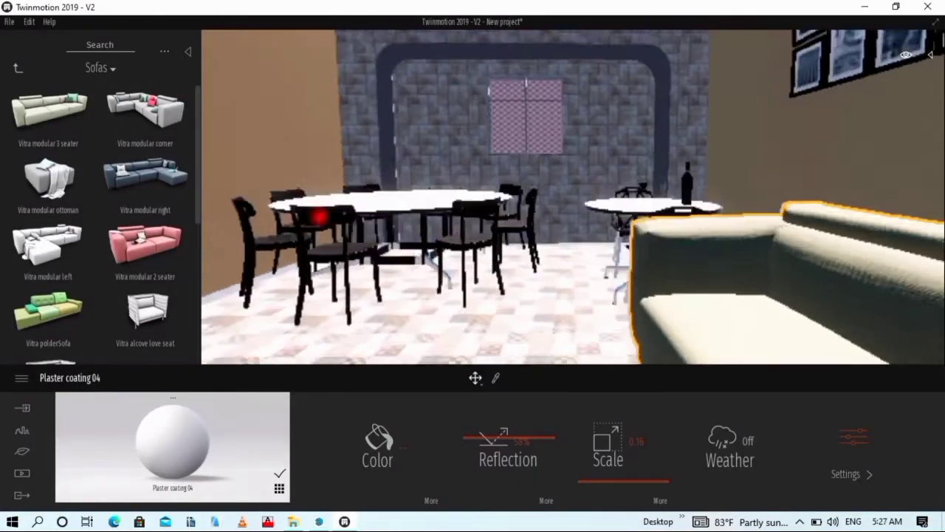
scroll(512, 214, "up", 10)
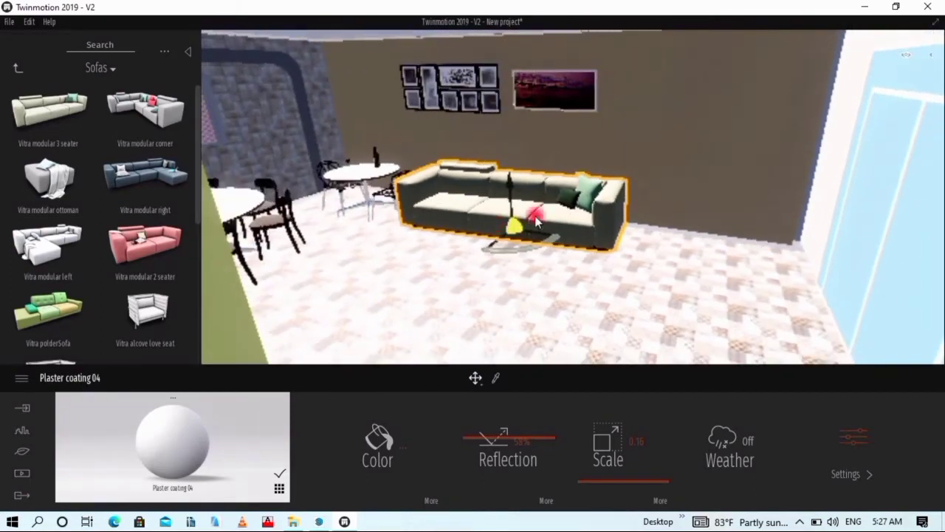
left_click_drag(535, 220, 796, 251)
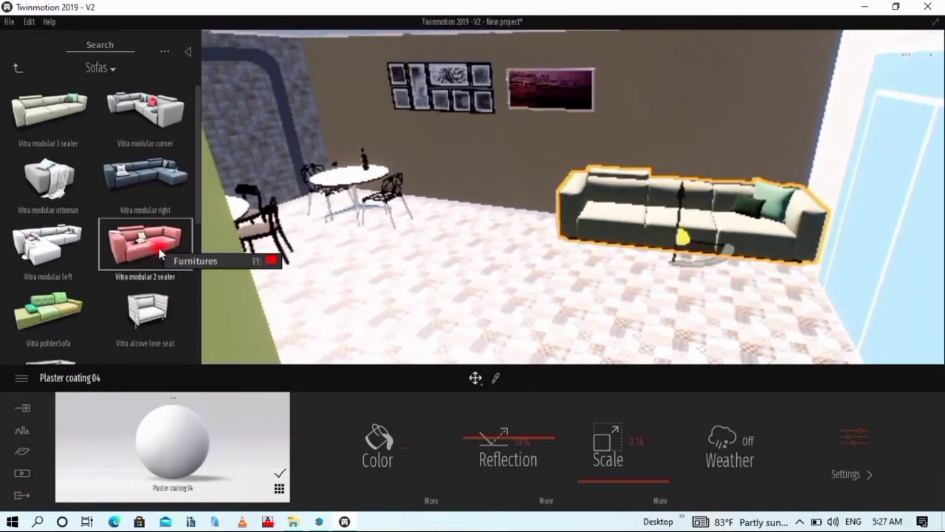
Try a dark sofa in the living room, then delete it
scroll(327, 332, "up", 5)
scroll(370, 281, "up", 10)
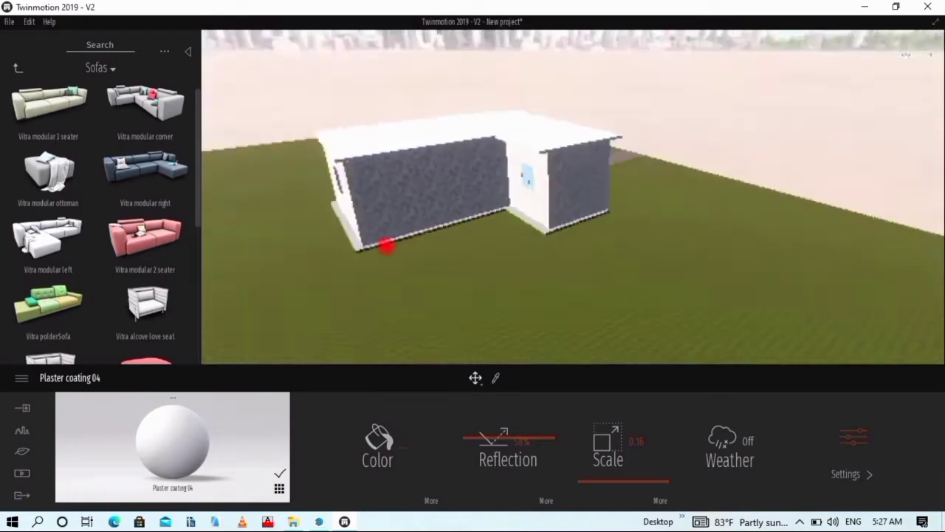
scroll(601, 311, "up", 5)
scroll(583, 234, "up", 5)
scroll(794, 276, "up", 5)
scroll(637, 258, "up", 5)
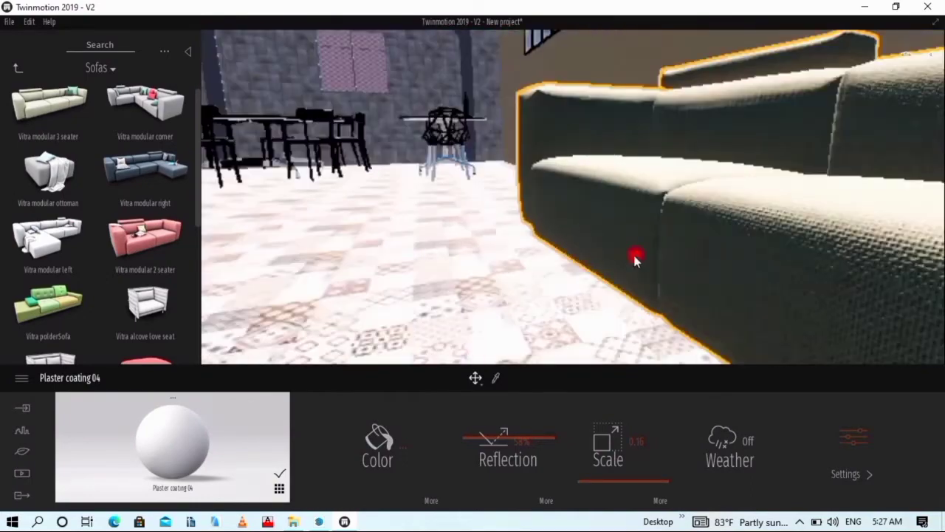
scroll(637, 259, "down", 3)
scroll(697, 261, "down", 3)
scroll(665, 249, "down", 5)
scroll(625, 219, "down", 5)
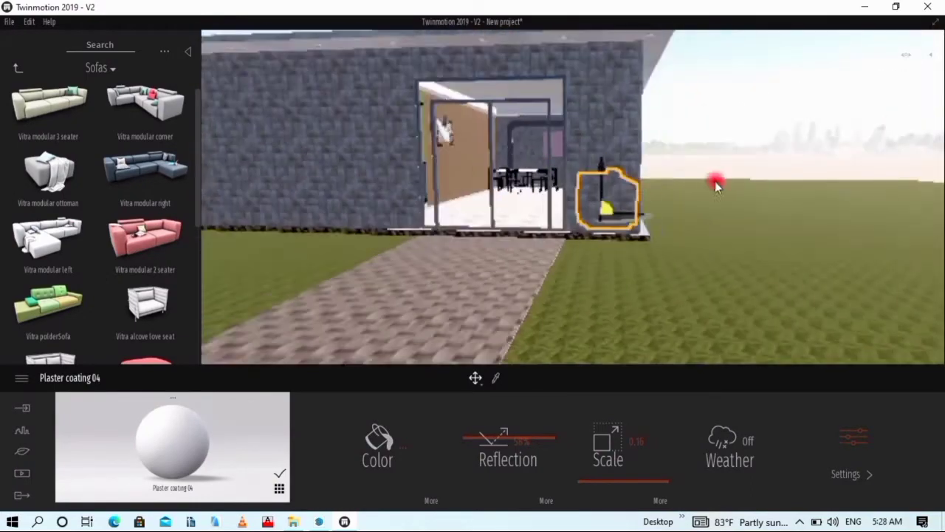
scroll(635, 222, "up", 5)
scroll(411, 255, "up", 3)
scroll(74, 338, "down", 3)
scroll(74, 337, "down", 2)
scroll(645, 228, "up", 10)
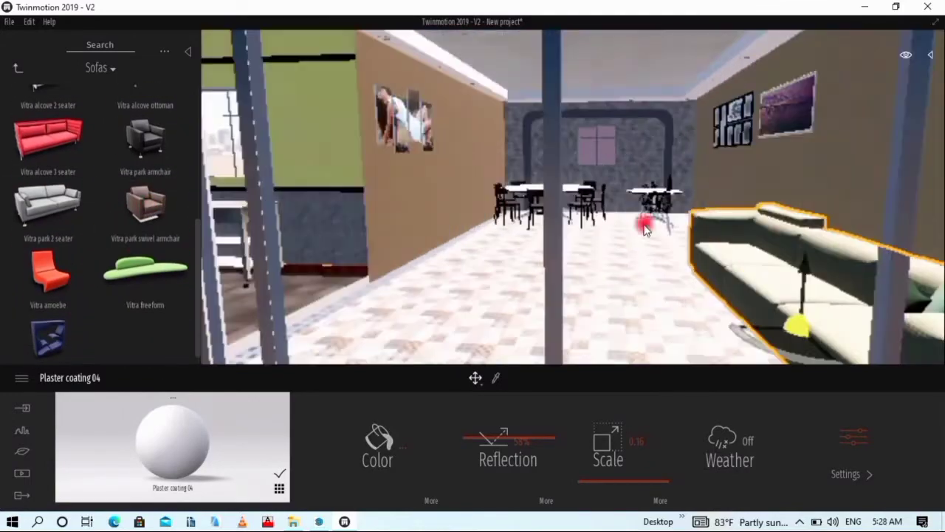
scroll(645, 228, "up", 5)
scroll(517, 264, "up", 5)
mouse_move(433, 247)
left_mouse_down()
mouse_move(438, 330)
mouse_move(511, 308)
left_mouse_up()
key("Delete")
Copy the cream sofa and rotate the copy along the right wall
scroll(733, 314, "down", 5)
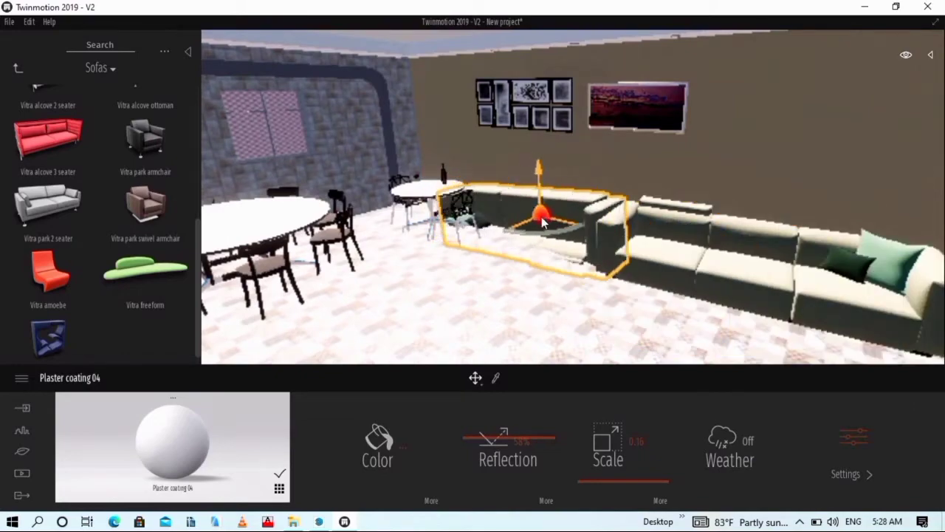
left_click_drag(542, 222, 545, 223, "alt")
left_click(449, 352)
scroll(597, 270, "up", 5)
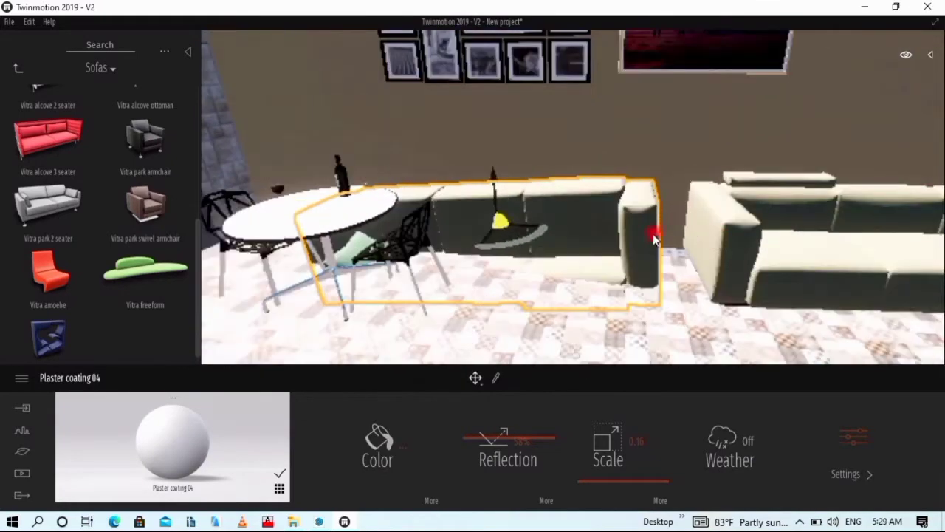
mouse_move(507, 226)
left_mouse_down()
mouse_move(545, 173)
mouse_move(660, 251)
left_mouse_up()
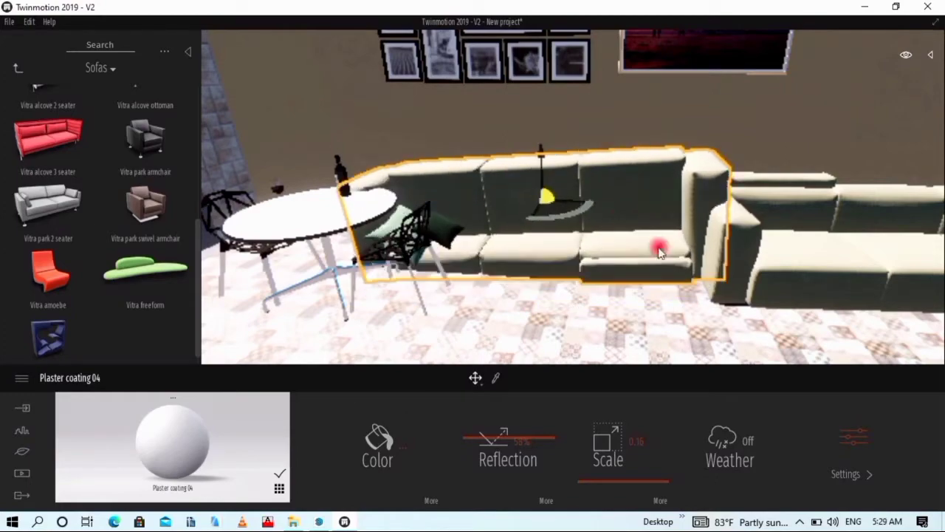
mouse_move(554, 204)
middle_mouse_down()
mouse_move(372, 302)
mouse_move(292, 205)
middle_mouse_up()
mouse_move(312, 254)
middle_mouse_down()
mouse_move(661, 220)
mouse_move(306, 194)
mouse_move(662, 269)
mouse_move(665, 236)
mouse_move(644, 237)
mouse_move(595, 204)
middle_mouse_up()
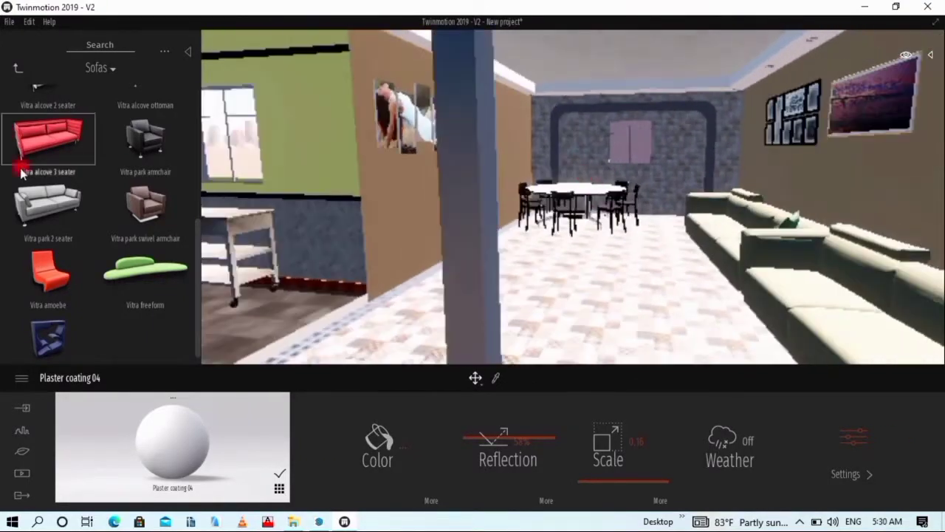
Drag the Elliptical table from Livingroom > Tables and set it before the cream sofa
left_click(18, 69)
scroll(114, 316, "down", 5)
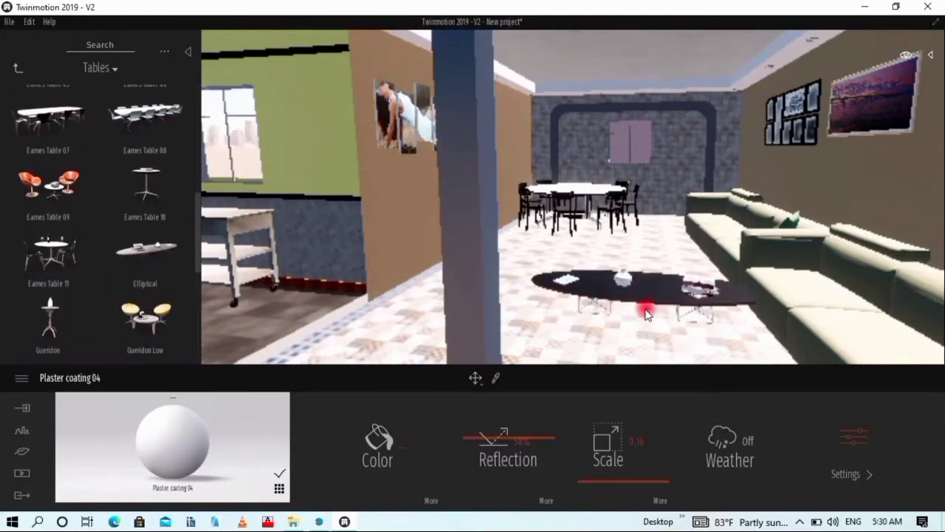
left_click_drag(645, 314, 593, 338)
left_click_drag(665, 273, 401, 311)
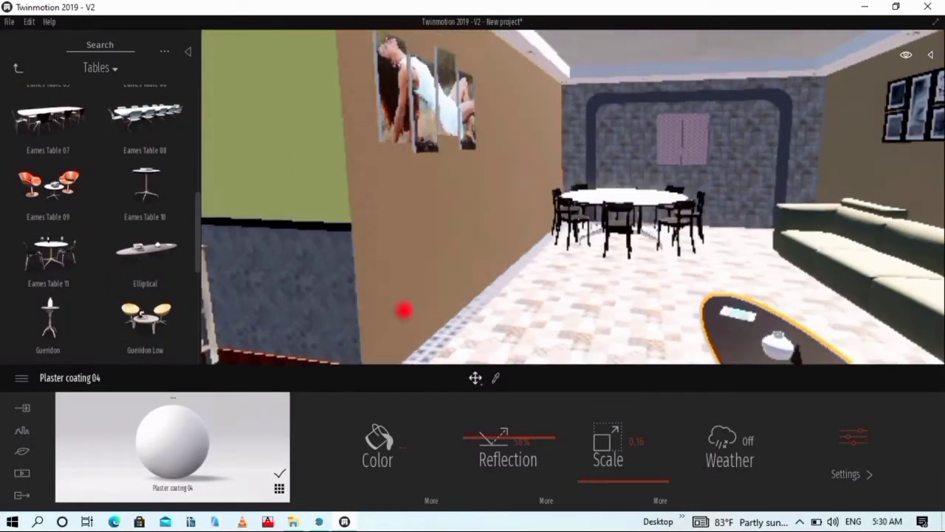
mouse_move(401, 311)
middle_mouse_down()
mouse_move(509, 216)
mouse_move(443, 197)
mouse_move(584, 197)
mouse_move(325, 144)
mouse_move(524, 217)
mouse_move(489, 214)
middle_mouse_up()
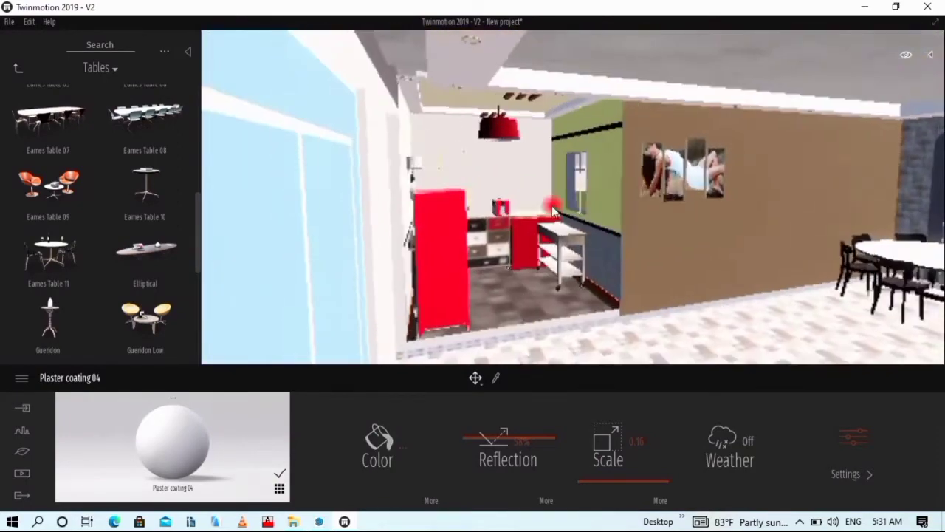
Hang the Quadriptic sunset painting beside the poster on the brown wall
left_click_drag(553, 211, 338, 148)
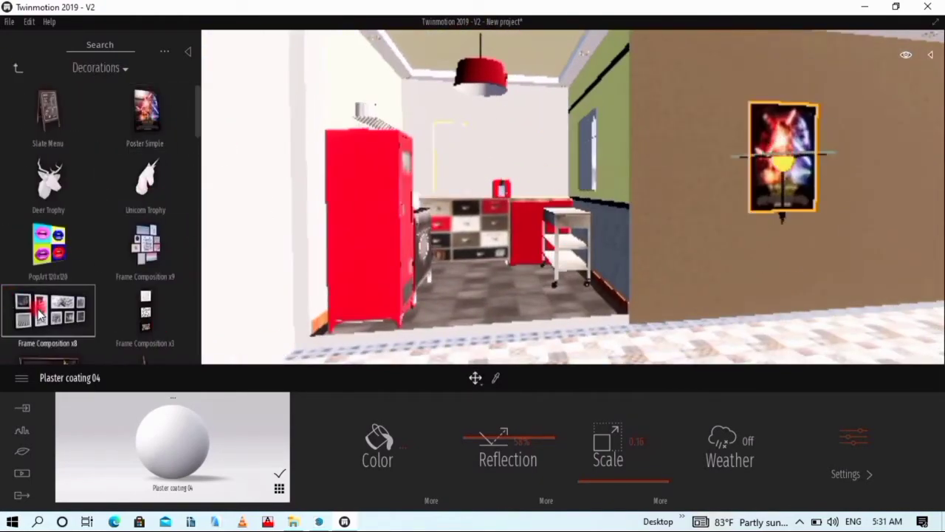
left_click_drag(886, 175, 359, 130)
scroll(88, 207, "down", 3)
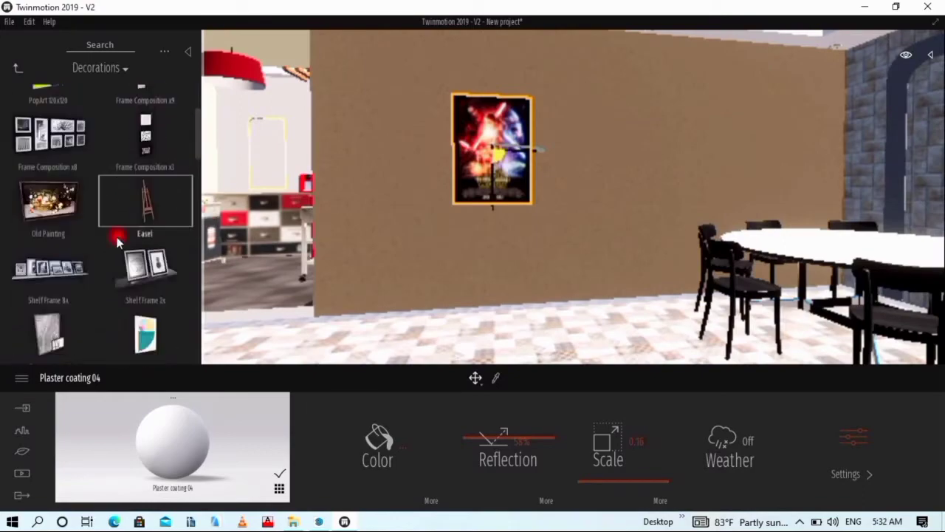
scroll(107, 277, "down", 5)
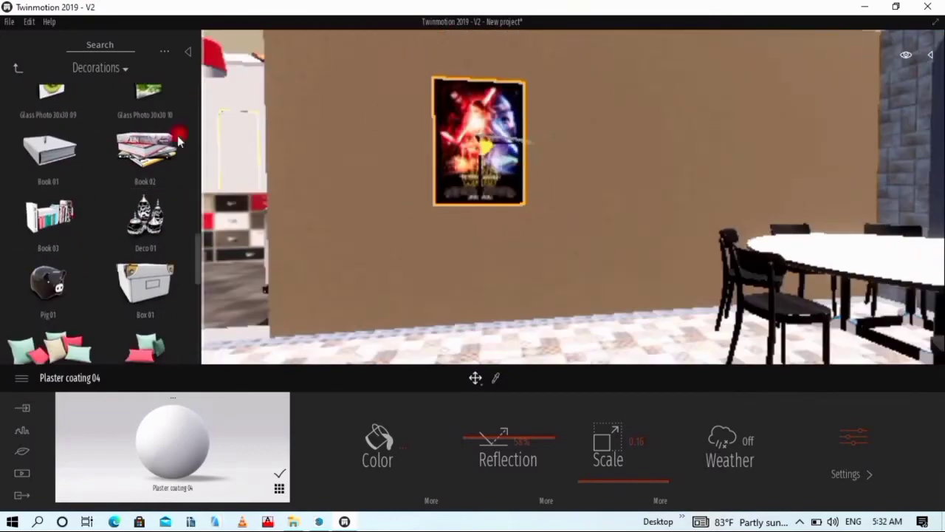
scroll(147, 170, "up", 5)
left_click_drag(48, 177, 687, 139)
left_click(783, 440)
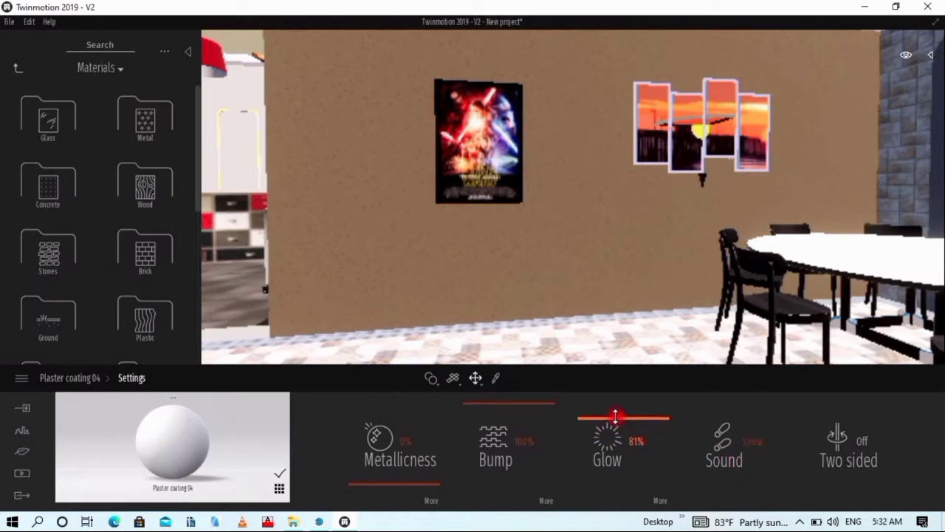
scroll(531, 266, "down", 10)
Place an Omnidirectional light from the Lights library near the ceiling
mouse_move(390, 226)
left_mouse_down()
mouse_move(707, 173)
mouse_move(500, 97)
mouse_move(576, 145)
left_mouse_up()
scroll(665, 181, "up", 10)
left_click(17, 67)
left_click(150, 201)
left_click_drag(48, 111, 483, 126)
Delete the omnidirectional and IES 01 lights and add a fresh omnidirectional light
key("Delete")
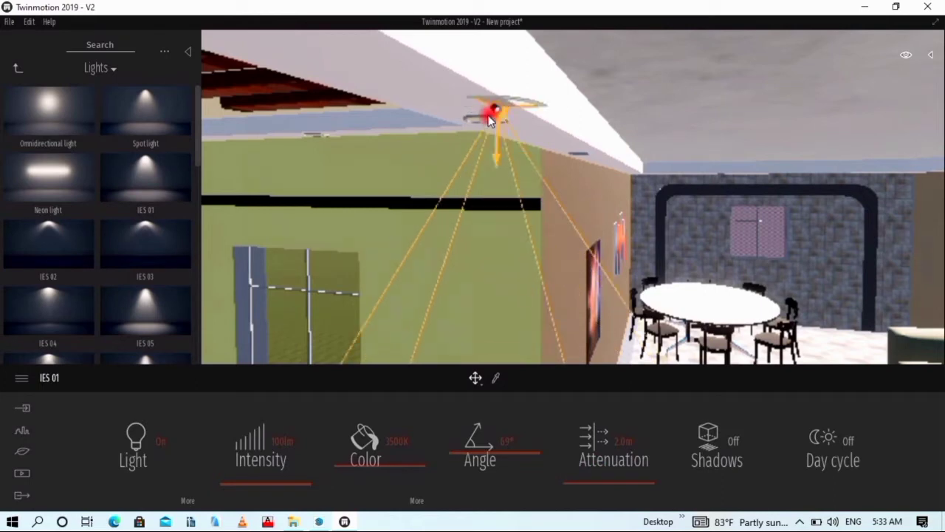
key("Delete")
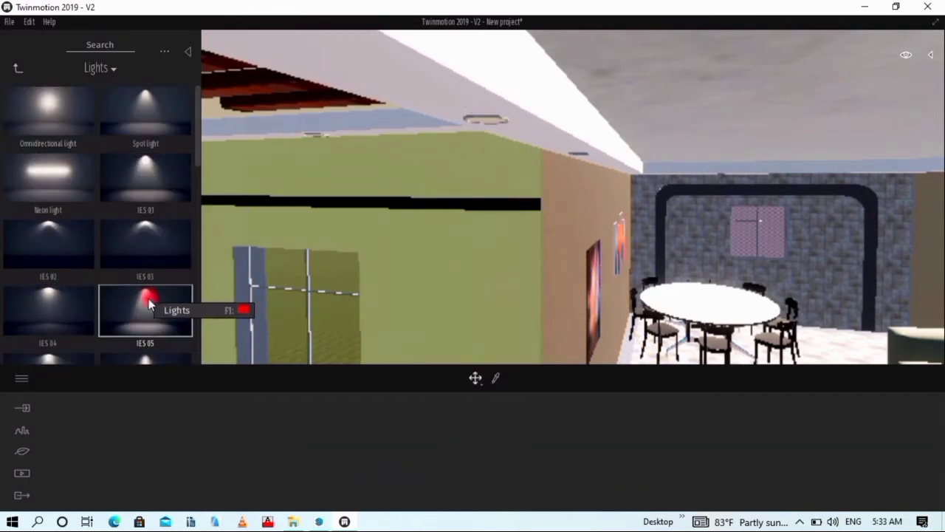
mouse_move(47, 111)
left_mouse_down()
mouse_move(574, 148)
mouse_move(491, 146)
left_mouse_up()
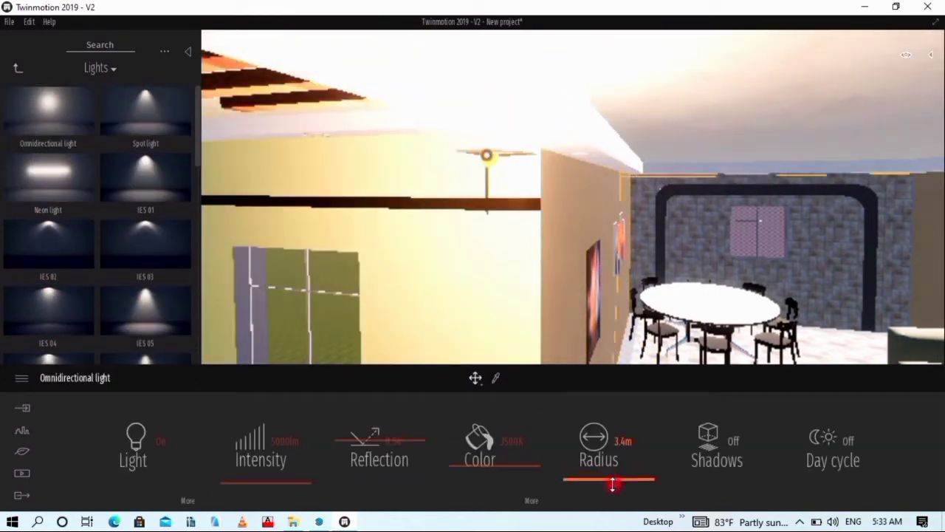
Shrink the new light's radius to 0.5m and toggle its Light switch
left_click_drag(613, 484, 564, 484)
left_click(254, 481)
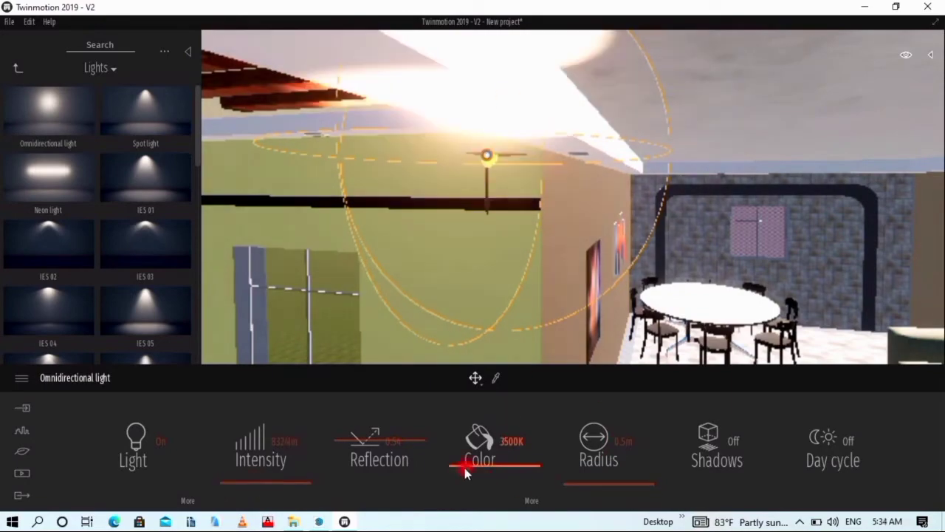
left_click(158, 438)
scroll(433, 121, "down", 10)
left_click(838, 205)
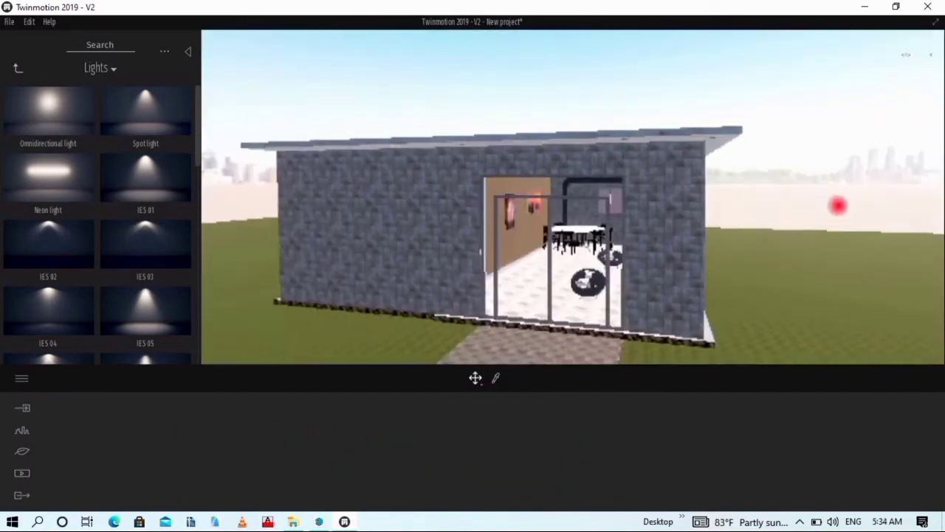
scroll(552, 271, "up", 5)
scroll(551, 271, "up", 3)
Drag a tall lamp onto the coffee table, then add another lamp by the dining table
left_click(17, 67)
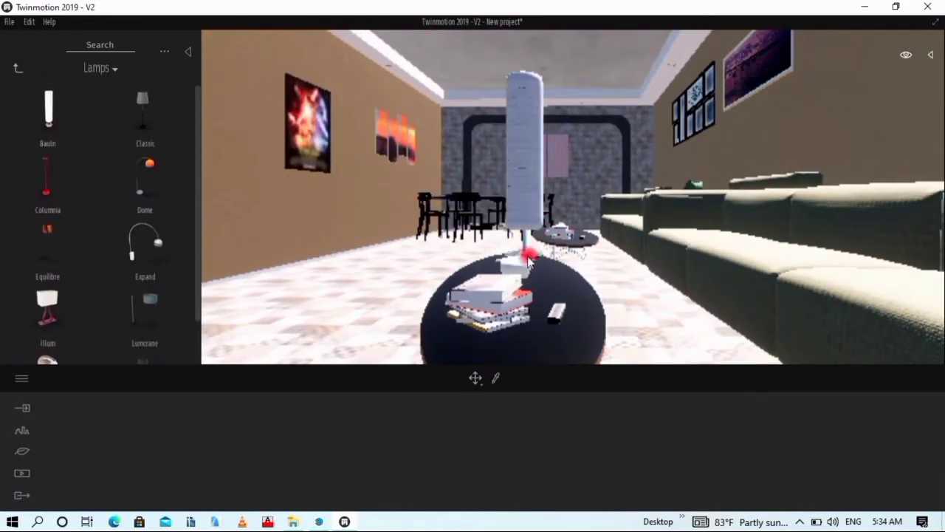
left_click_drag(529, 262, 563, 221)
left_click_drag(172, 142, 570, 179)
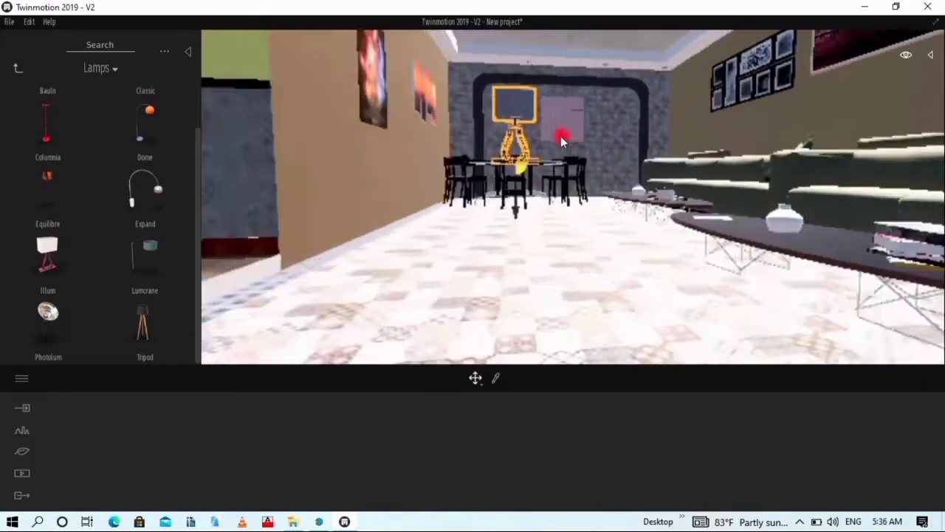
Browse the Decorations list for the flower painting and books, then return to the categories
scroll(143, 305, "down", 5)
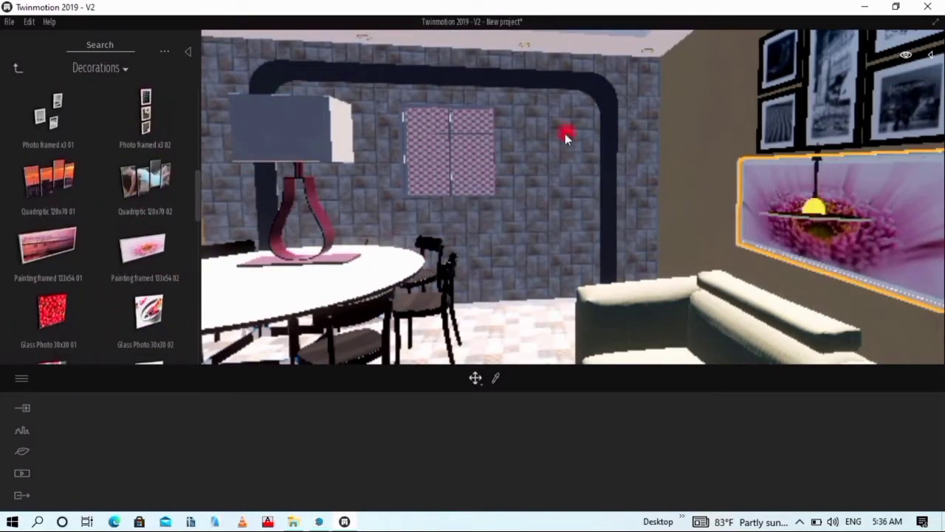
scroll(147, 222, "down", 2)
scroll(148, 222, "down", 3)
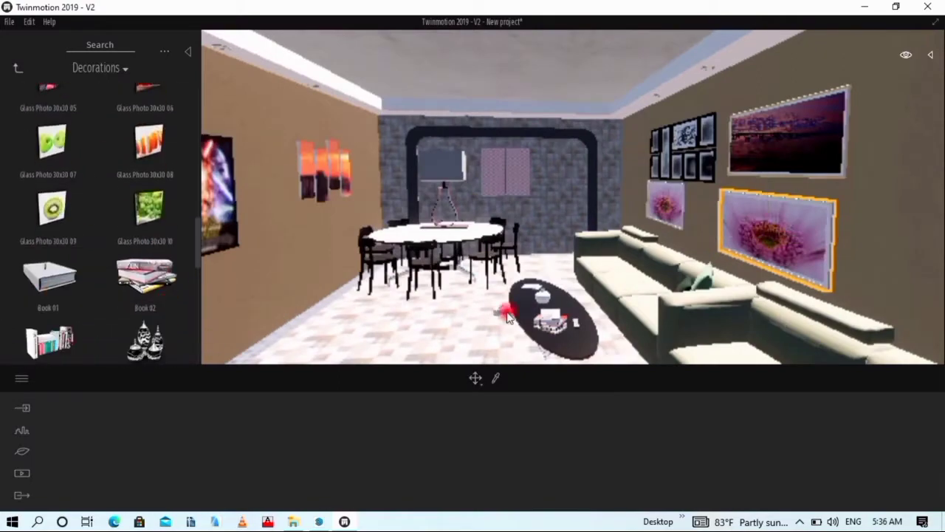
scroll(147, 251, "down", 2)
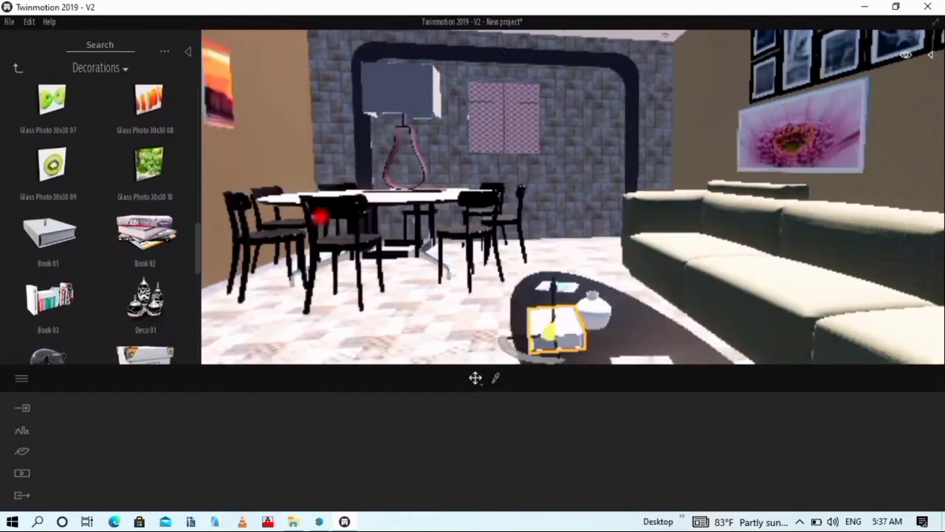
scroll(130, 296, "down", 3)
scroll(141, 179, "down", 2)
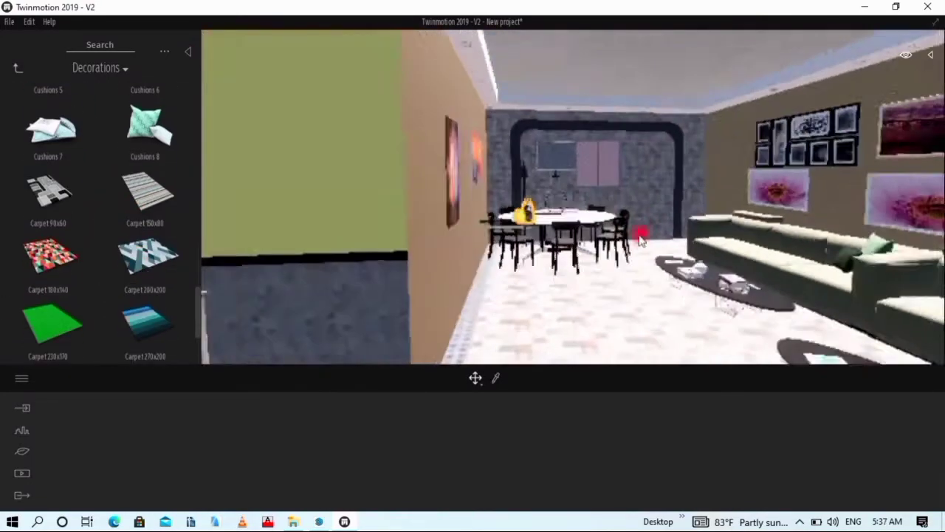
scroll(110, 295, "down", 3)
scroll(34, 155, "up", 2)
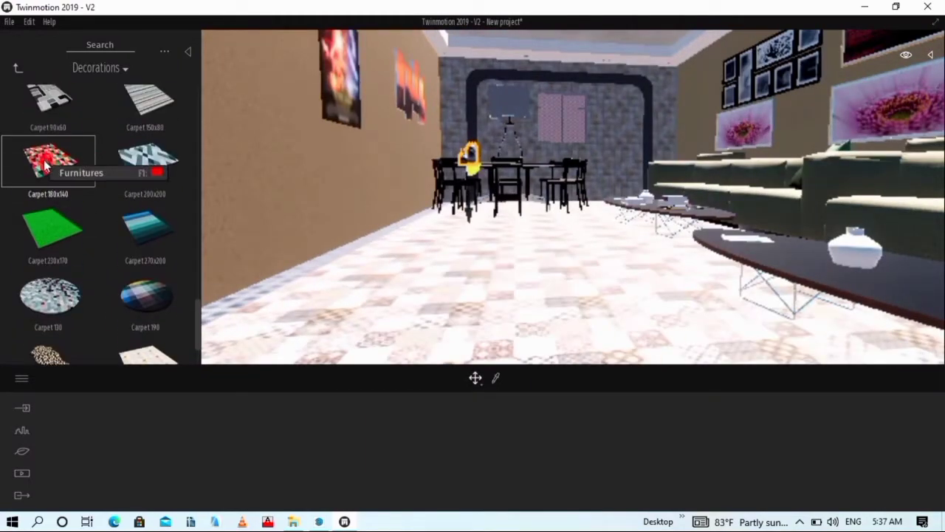
scroll(123, 152, "up", 2)
scroll(122, 151, "up", 2)
scroll(374, 191, "down", 5)
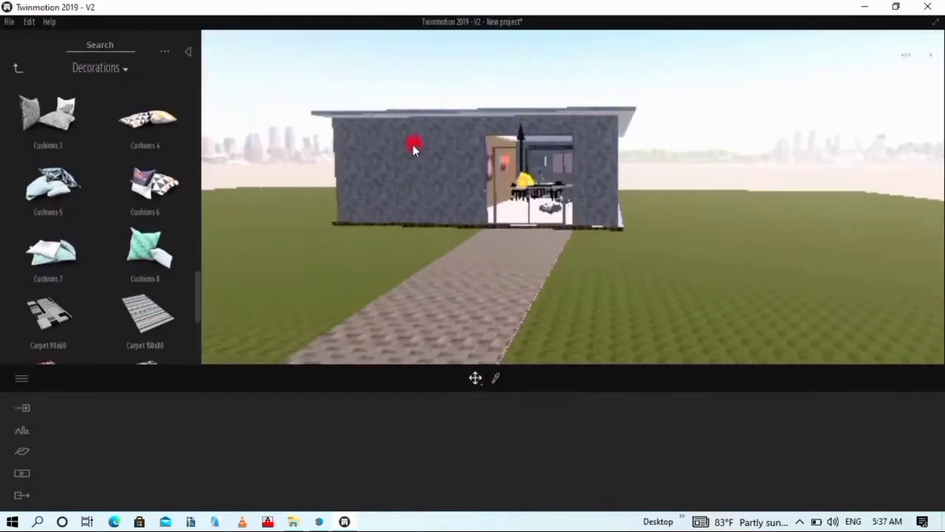
left_click(18, 69)
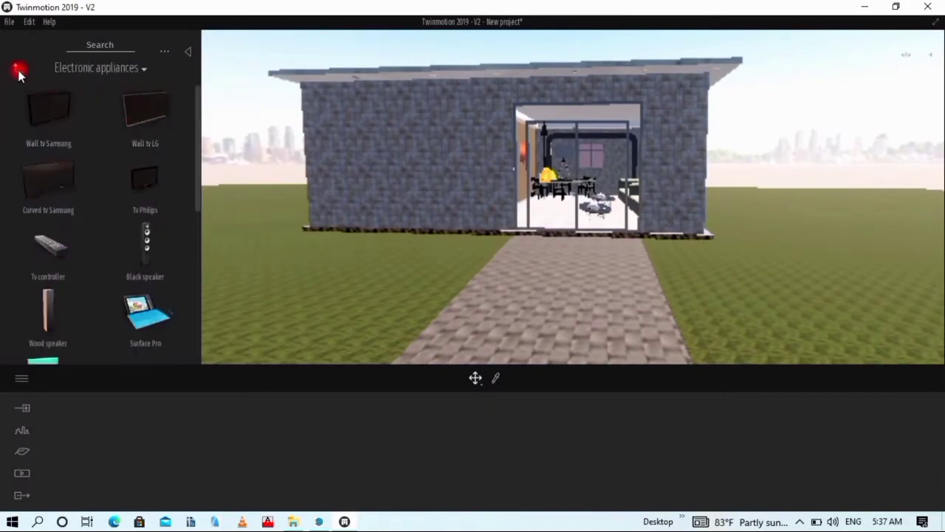
Place an IES 01 light on the house's outer wall and adjust its intensity
left_click(162, 190)
left_click_drag(146, 178, 574, 258)
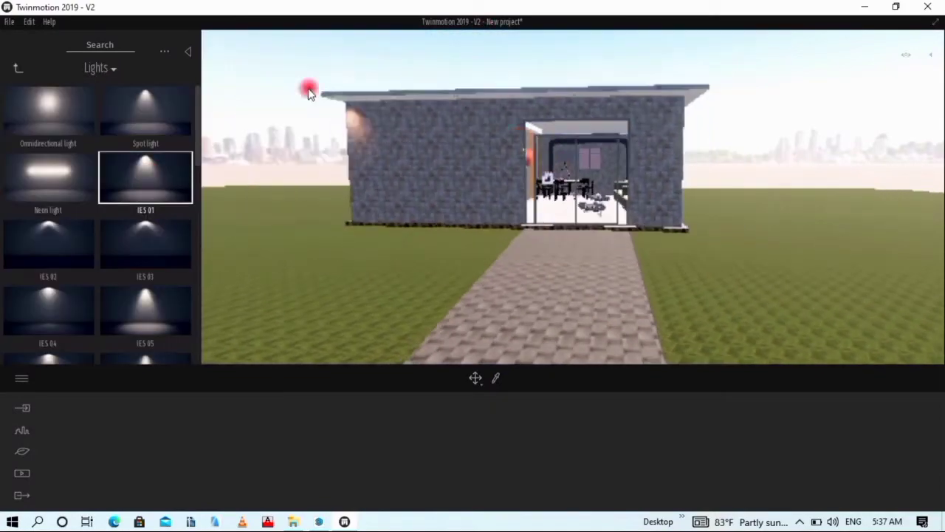
scroll(574, 258, "down", 5)
scroll(451, 111, "up", 2)
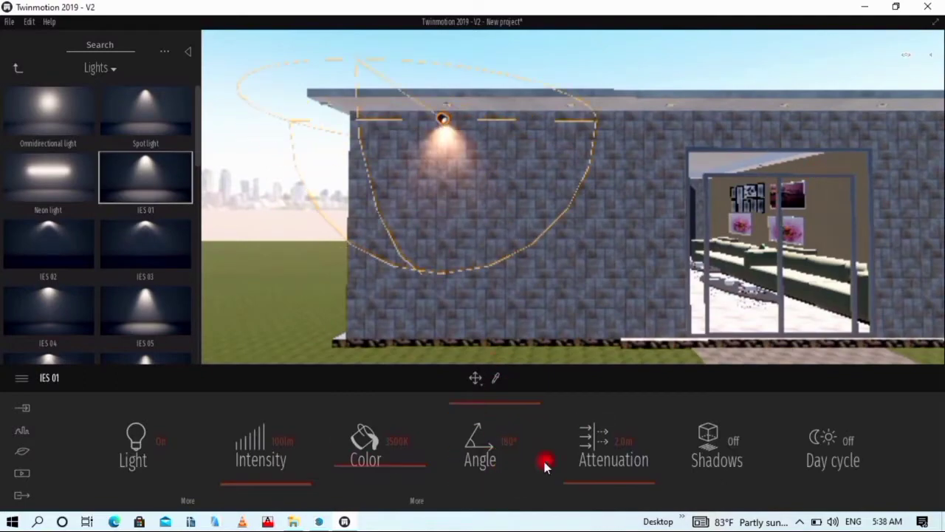
mouse_move(240, 481)
left_mouse_down()
mouse_move(285, 479)
mouse_move(240, 481)
left_mouse_up()
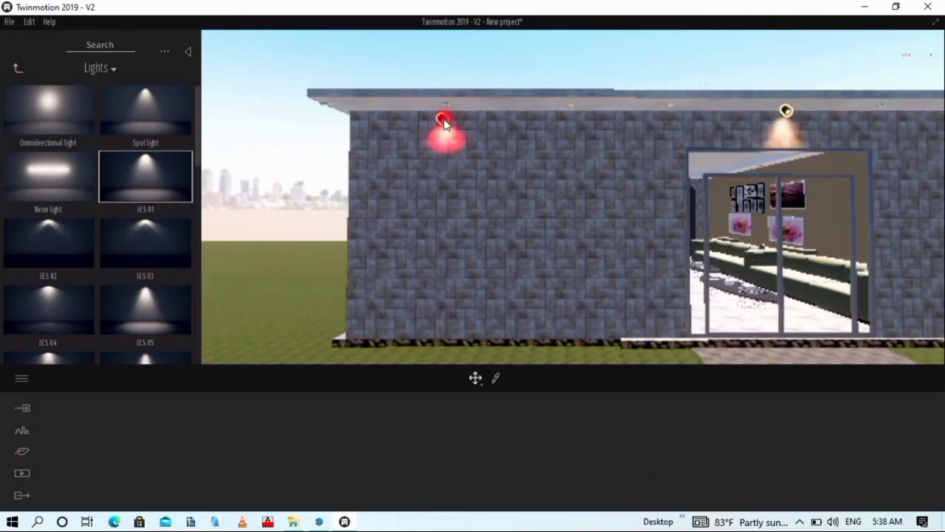
scroll(118, 314, "down", 2)
scroll(641, 90, "up", 3)
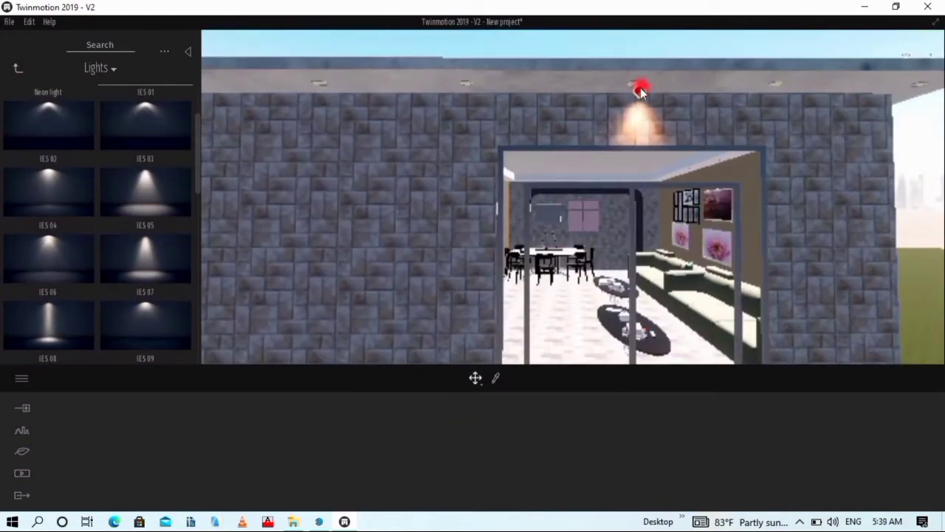
Deselect the light and move from the lights list to the Materials categories
left_click(632, 64)
scroll(676, 64, "up", 5)
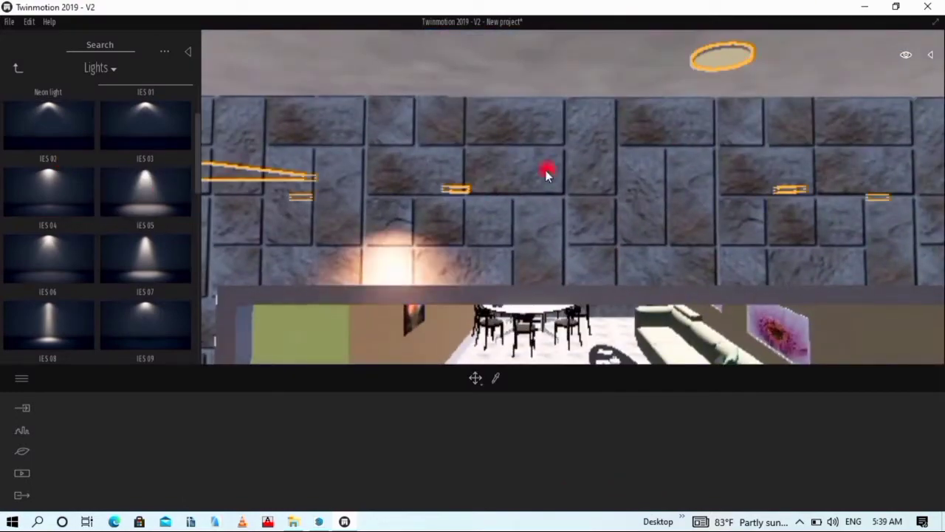
left_click(545, 170)
left_click(655, 131)
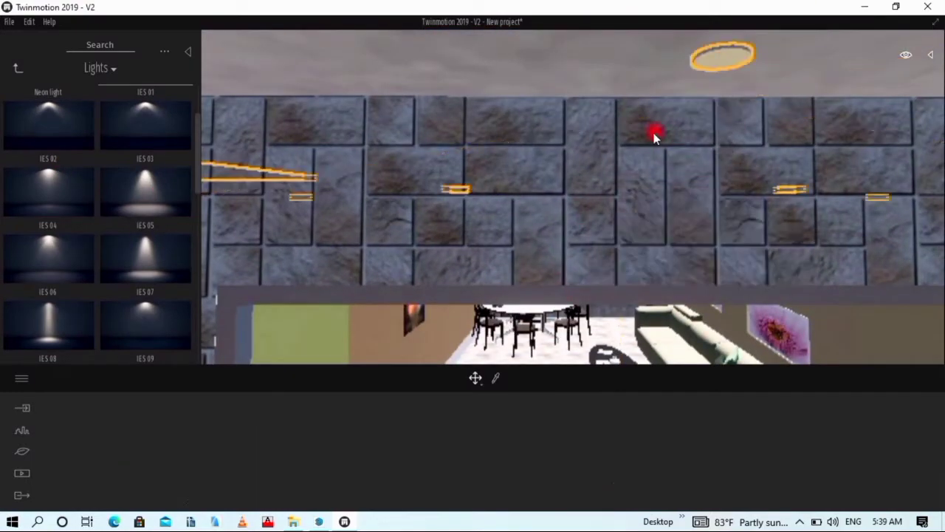
left_click(100, 68)
left_click(87, 166)
Apply translucent Blue foam to the ceiling ring light, then swap it for Grape skin
scroll(46, 316, "down", 1)
left_click(45, 310)
left_click_drag(145, 111, 728, 57)
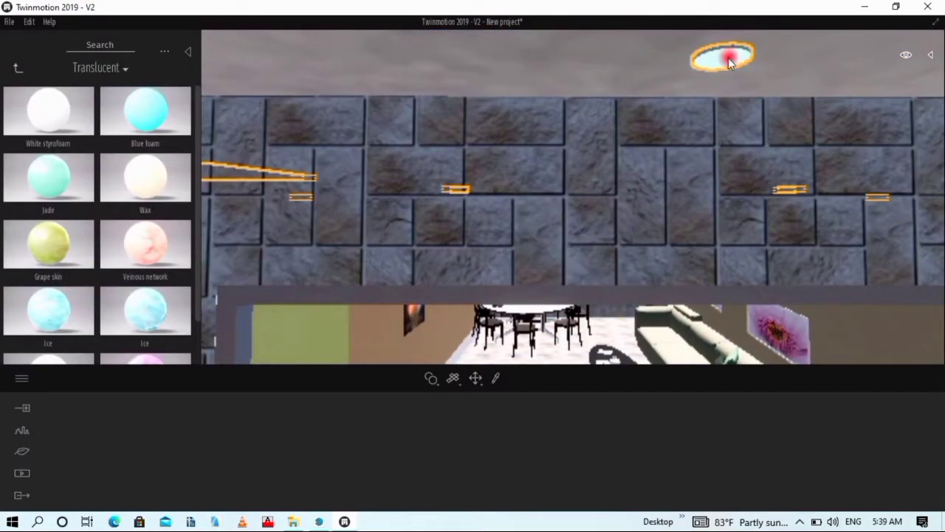
scroll(492, 194, "down", 10)
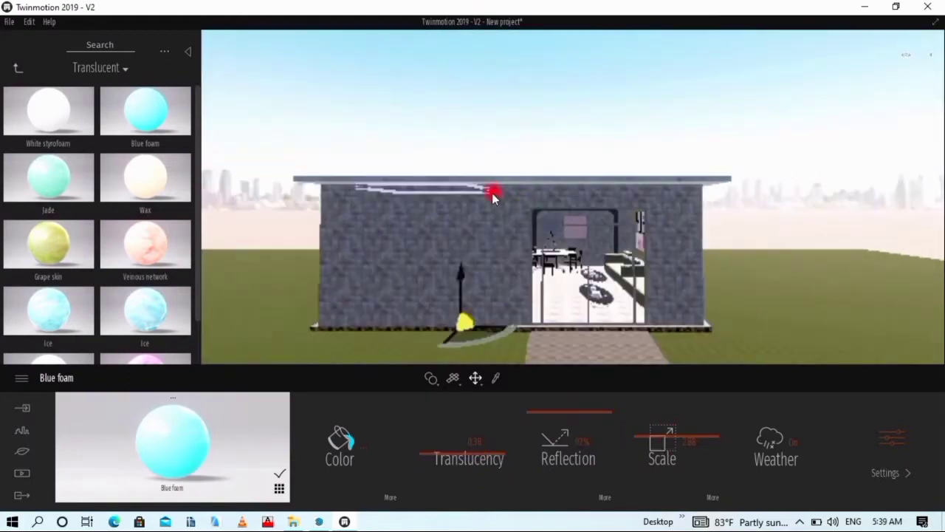
scroll(667, 135, "up", 5)
scroll(503, 215, "up", 5)
left_click_drag(48, 244, 357, 96)
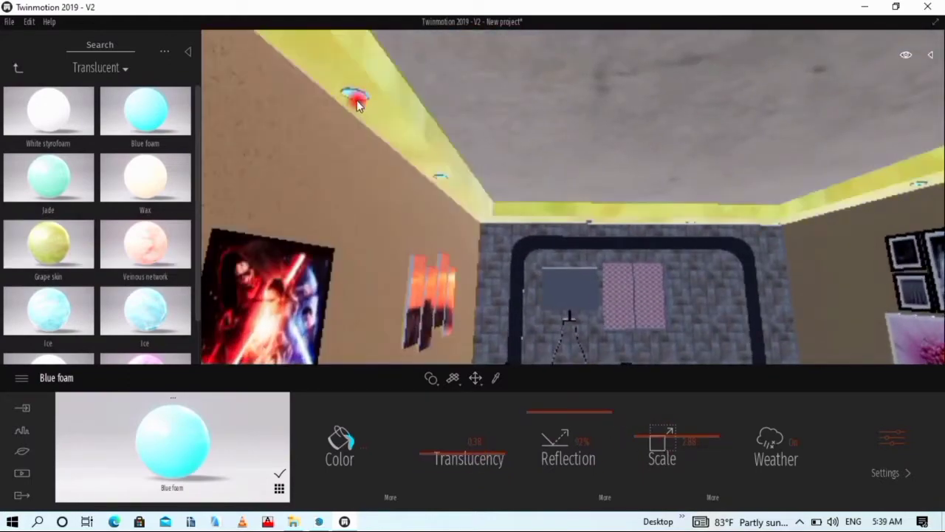
scroll(399, 316, "down", 10)
left_click_drag(718, 152, 618, 185)
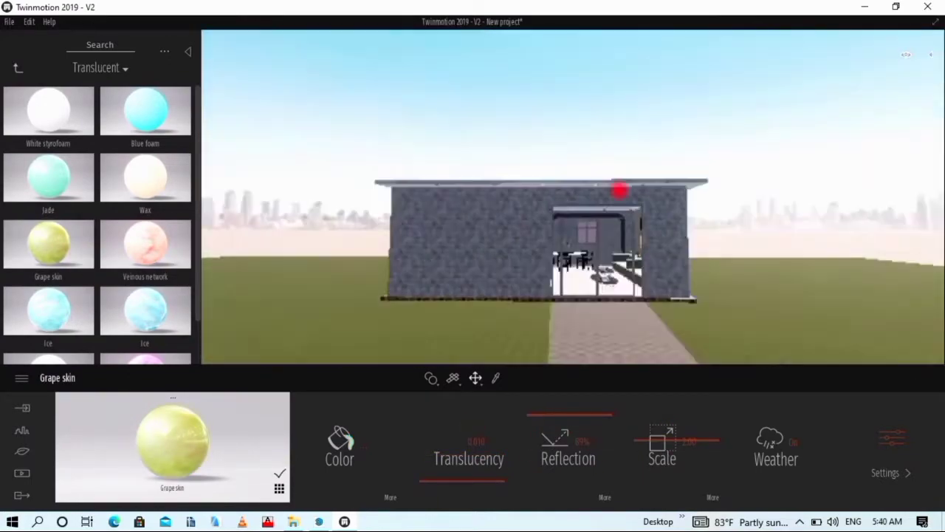
scroll(618, 186, "up", 3)
scroll(632, 291, "up", 3)
scroll(631, 292, "up", 3)
Lay Concrete tiles 7 on the living-room floor and adjust its material settings to scale 5.12
left_click(18, 67)
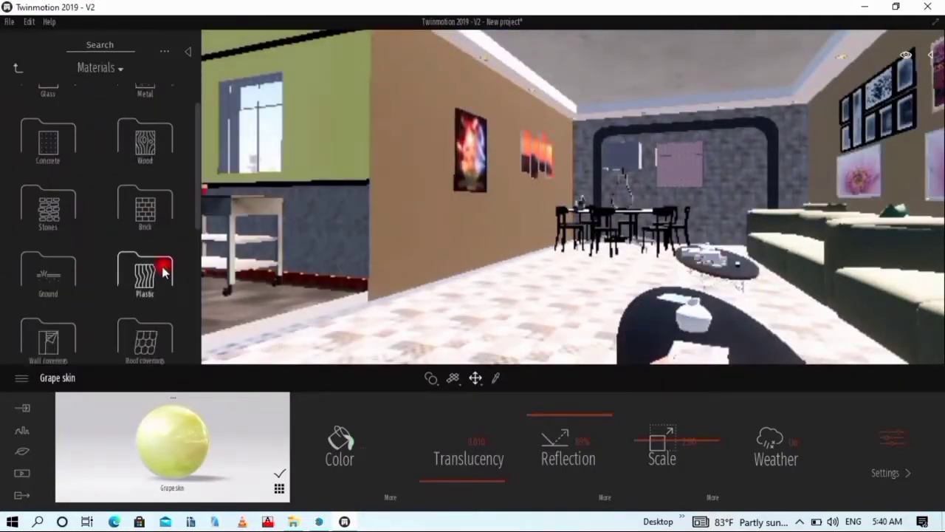
left_click(155, 269)
scroll(59, 322, "down", 5)
scroll(59, 322, "down", 2)
left_click_drag(140, 302, 436, 333)
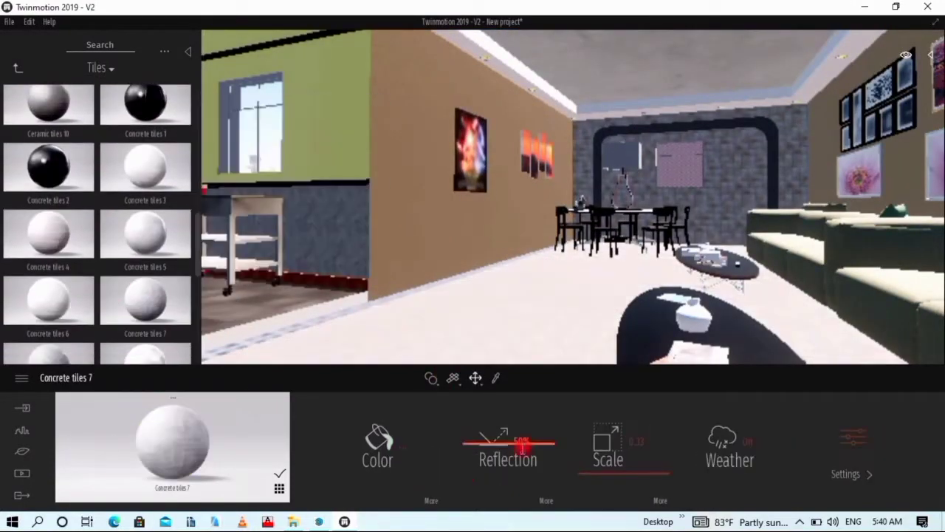
left_click(377, 446)
left_click(558, 398)
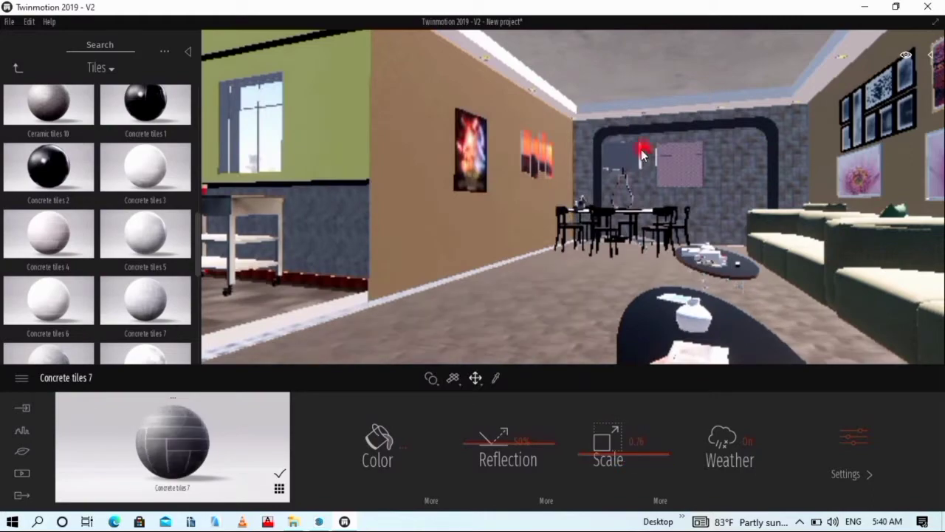
left_click(420, 451)
left_click(596, 399)
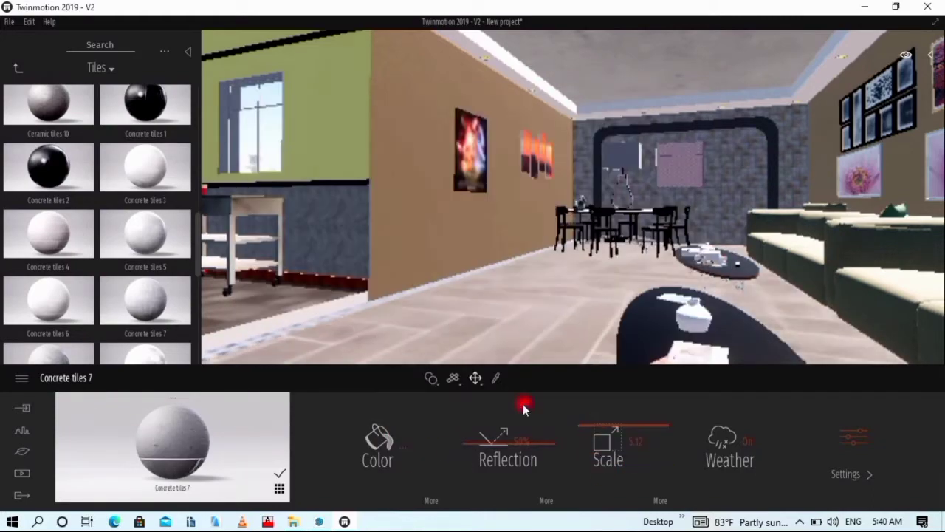
scroll(507, 234, "down", 5)
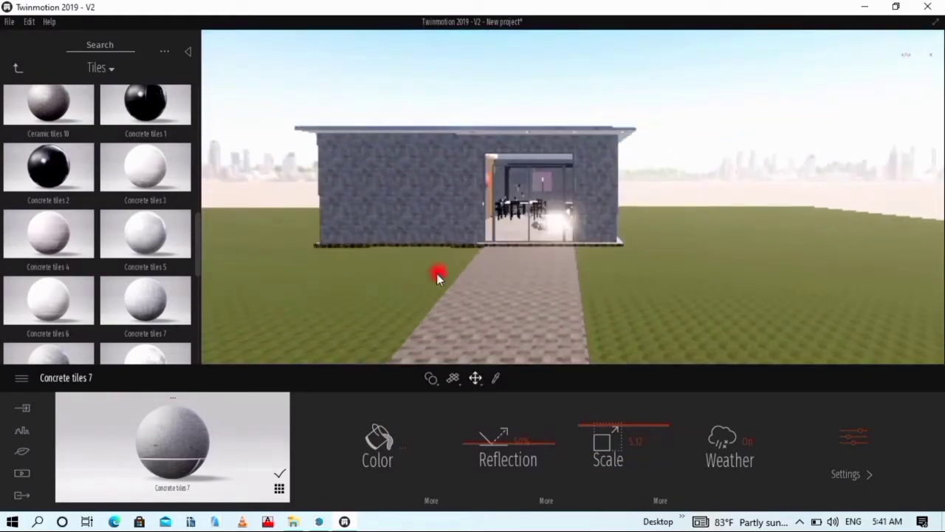
scroll(439, 273, "up", 4)
left_click(23, 70)
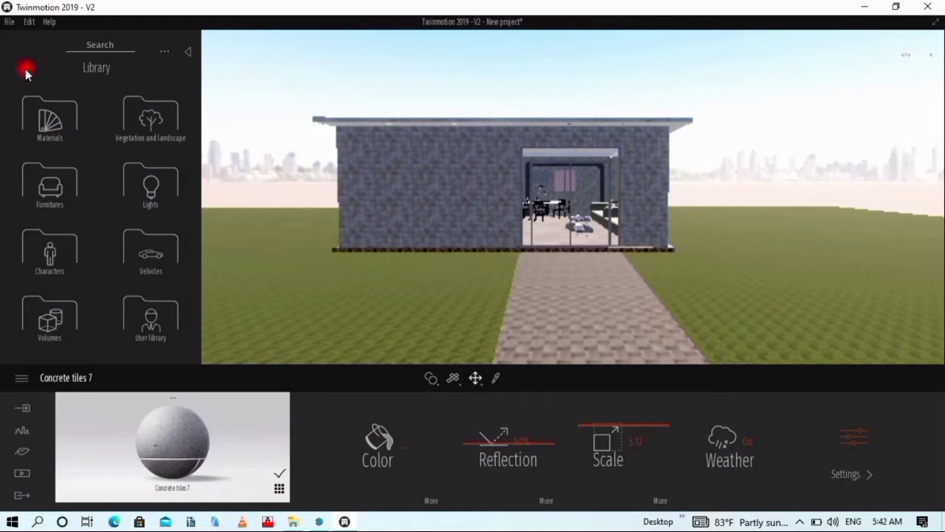
Drag an Omnidirectional light and then an IES 15 light onto the ceiling
scroll(553, 205, "up", 5)
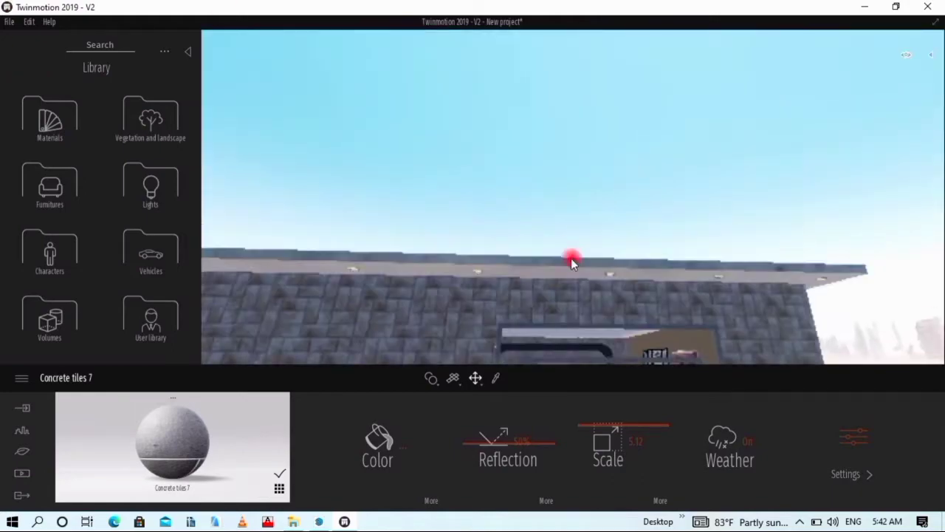
scroll(573, 260, "up", 5)
left_click(151, 185)
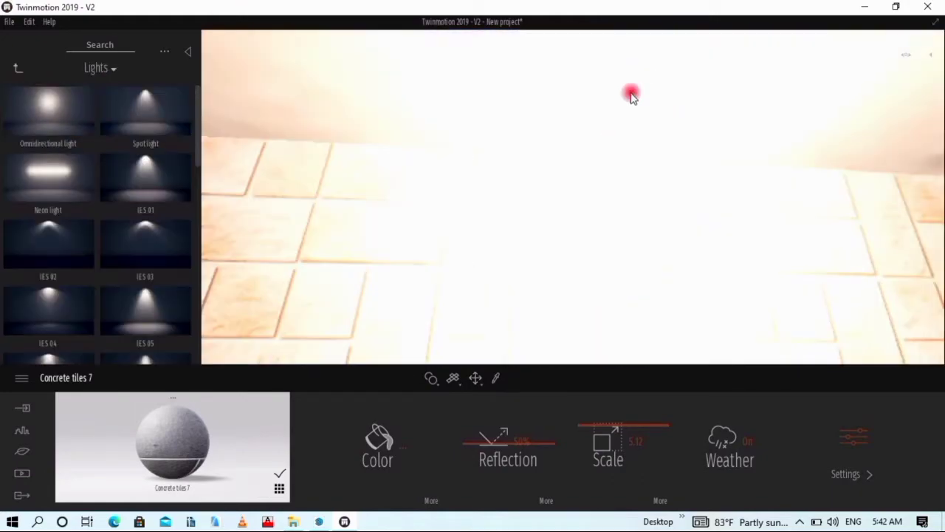
left_click_drag(48, 115, 460, 384)
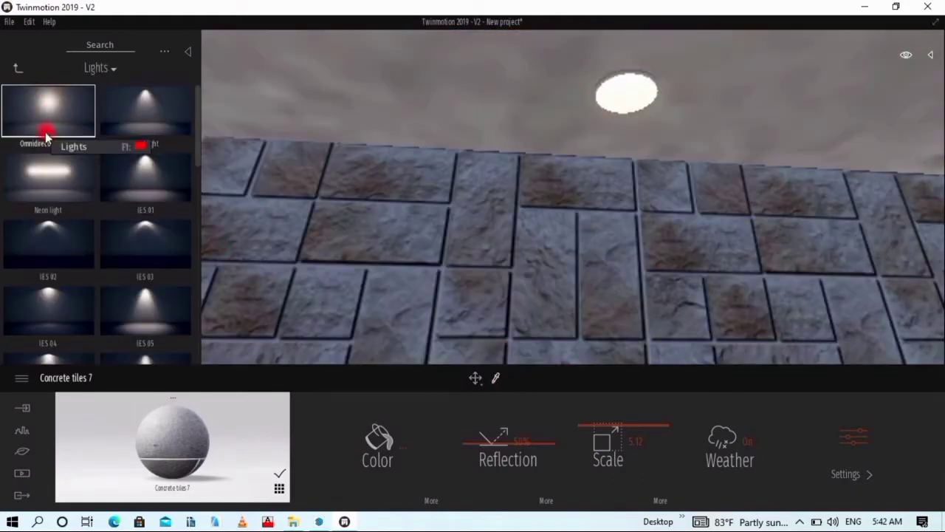
left_click_drag(46, 135, 350, 204)
left_click(391, 199)
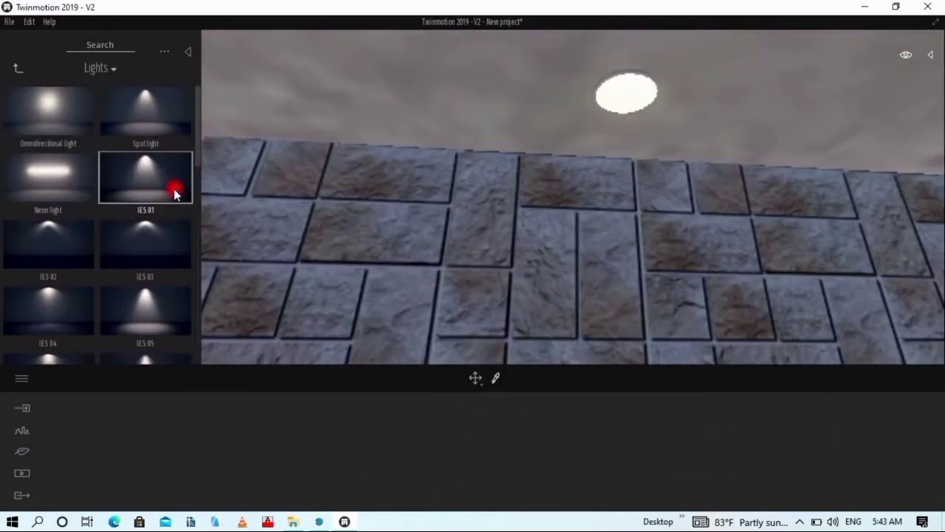
left_click_drag(127, 327, 556, 171)
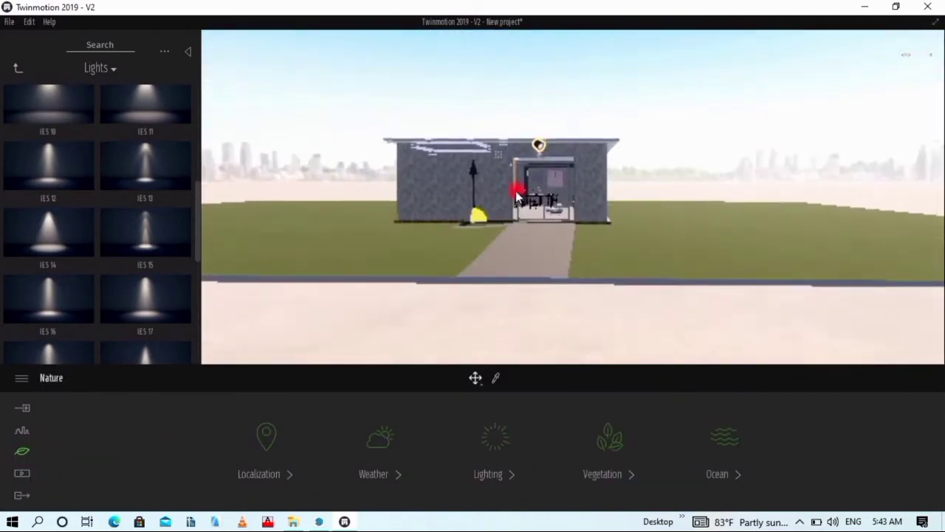
scroll(730, 86, "up", 5)
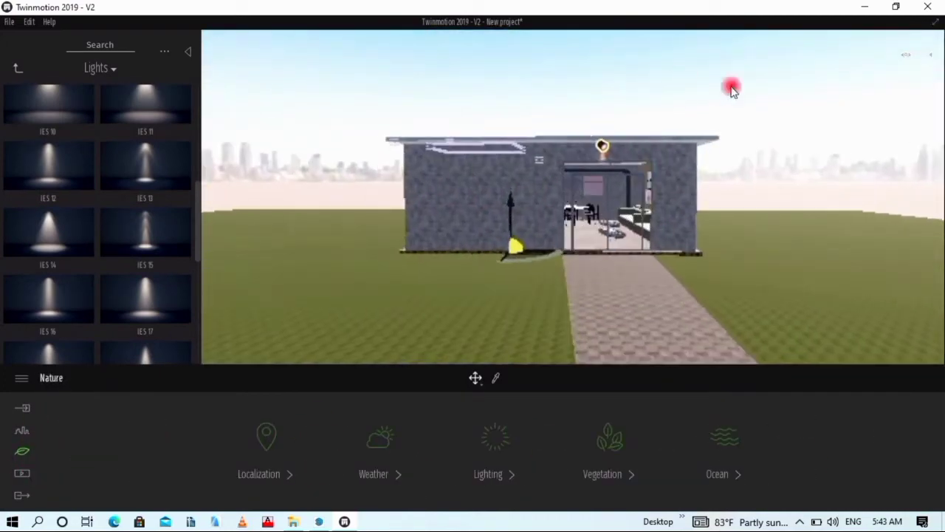
left_click(18, 67)
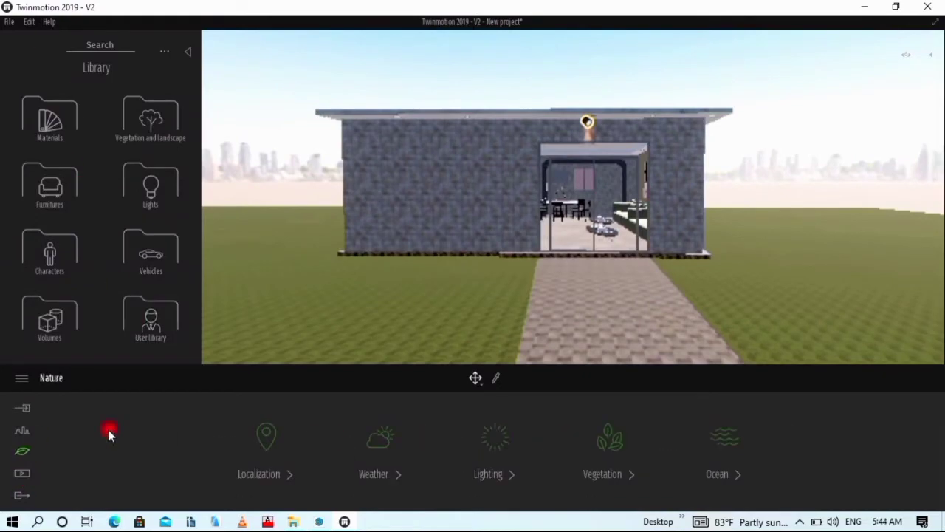
Set the scene's north direction to 105° and the month to March
left_click(294, 478)
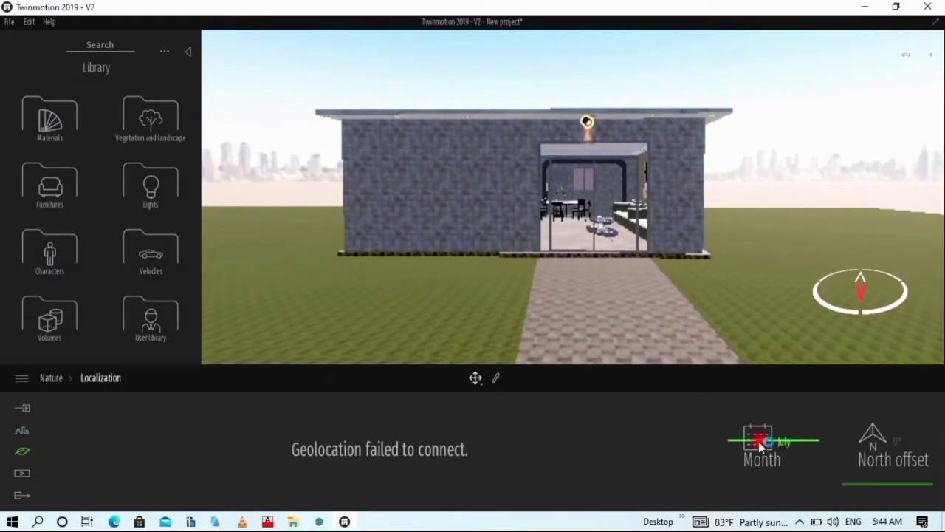
scroll(644, 231, "up", 5)
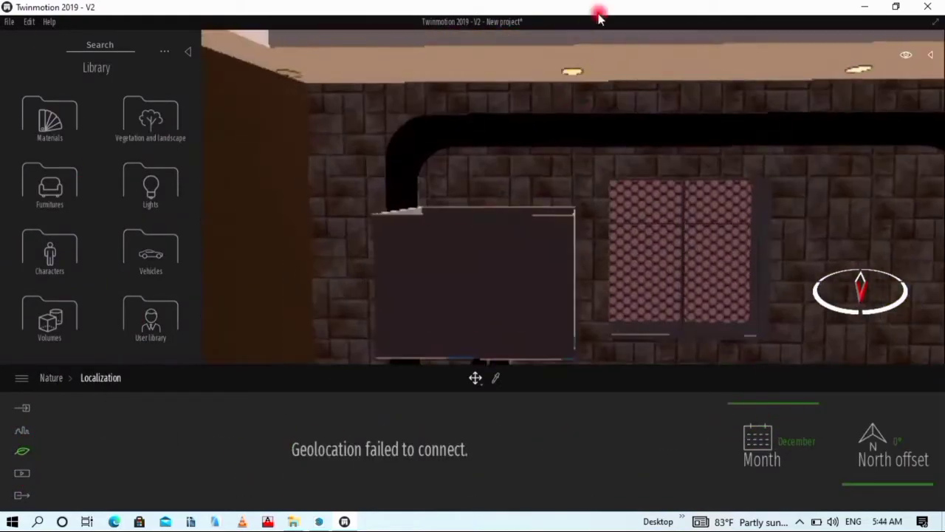
scroll(644, 231, "down", 8)
left_click_drag(856, 459, 891, 460)
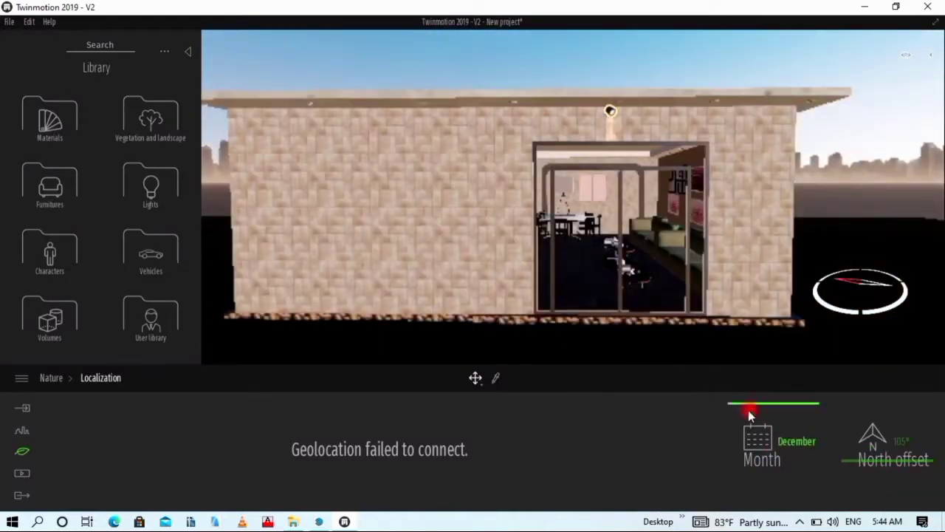
mouse_move(748, 410)
left_mouse_down()
mouse_move(781, 411)
mouse_move(732, 411)
left_mouse_up()
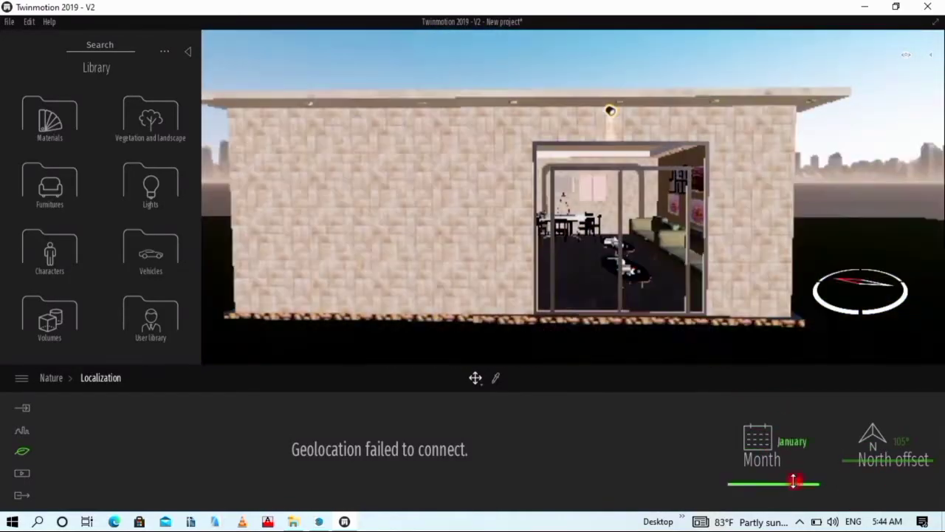
left_click_drag(894, 485, 810, 481)
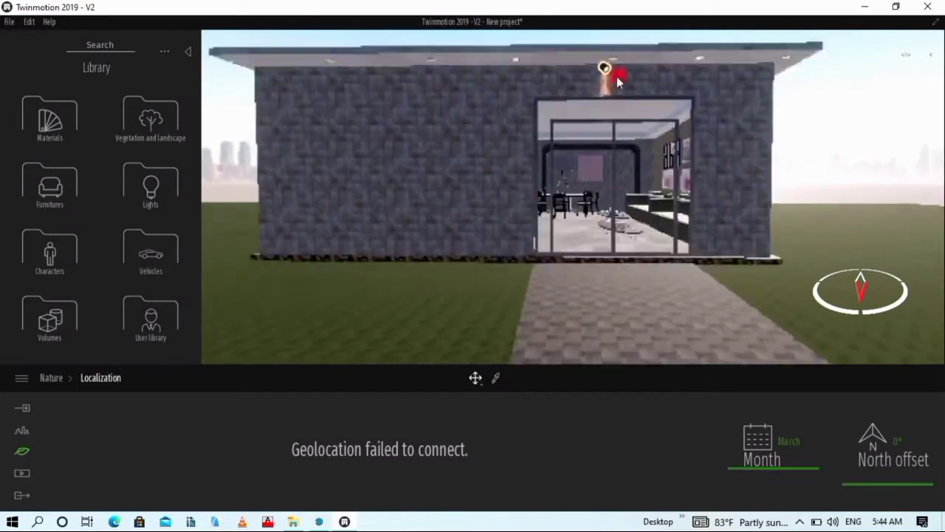
left_click_drag(614, 78, 591, 79)
left_click(461, 214)
Retile the floor with Cement tiles 3 from the Tiles materials
left_click(22, 495)
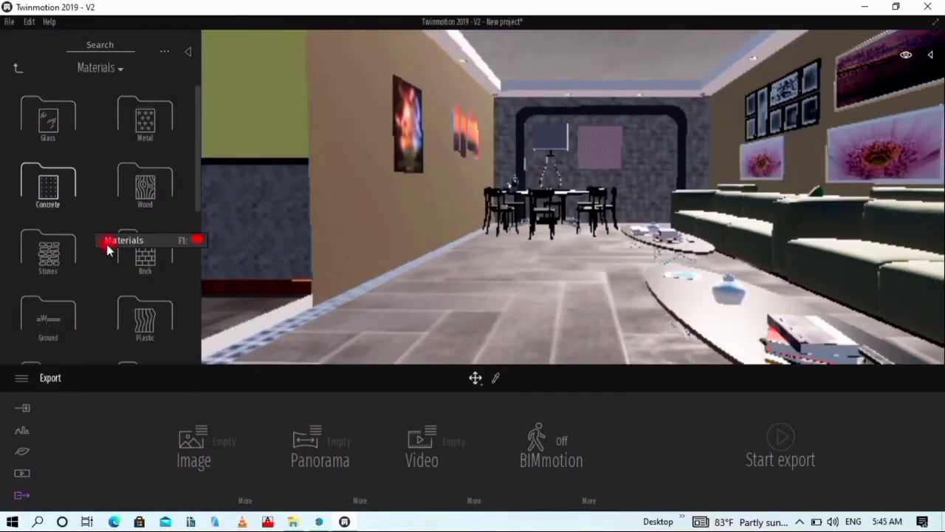
left_click(48, 251)
mouse_move(49, 114)
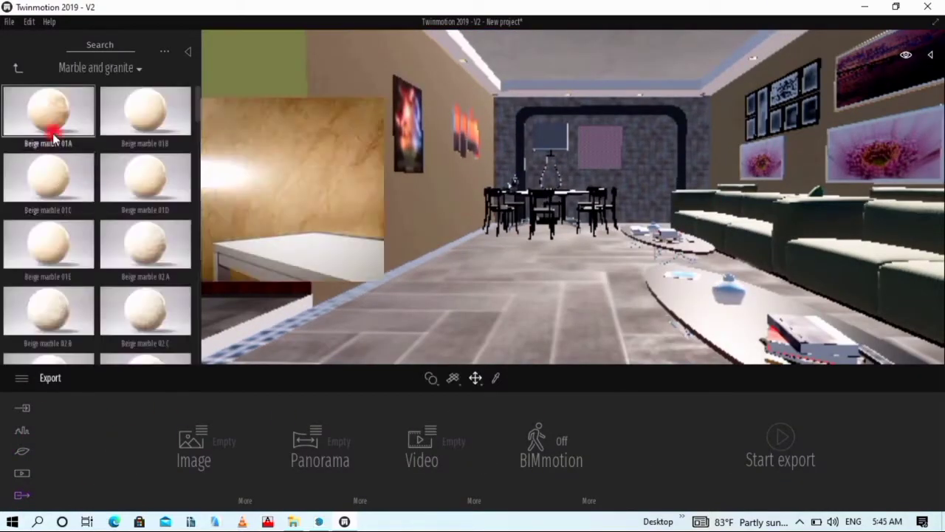
left_click(19, 68)
left_click(148, 332)
left_click_drag(48, 178, 524, 302)
left_click(378, 444)
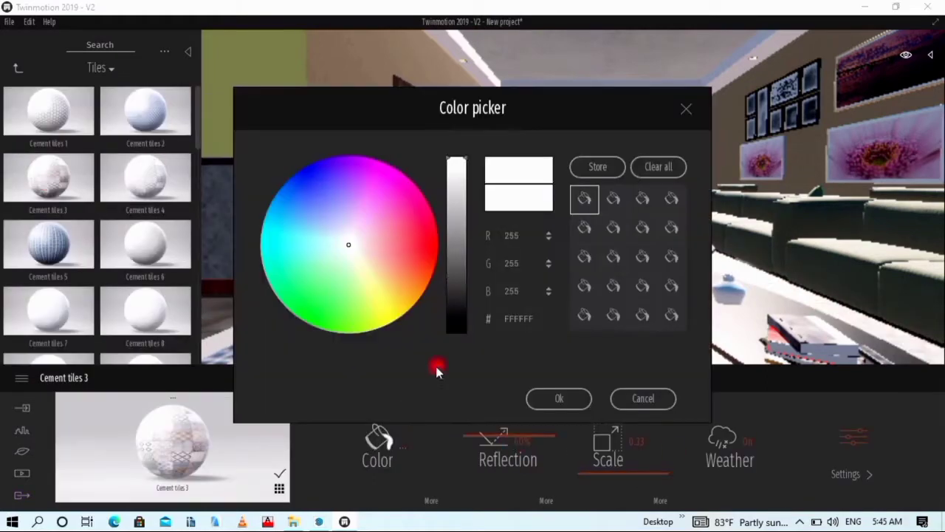
left_click(567, 397)
Make a trial dusk shot, Image 01, then delete it
left_click(22, 473)
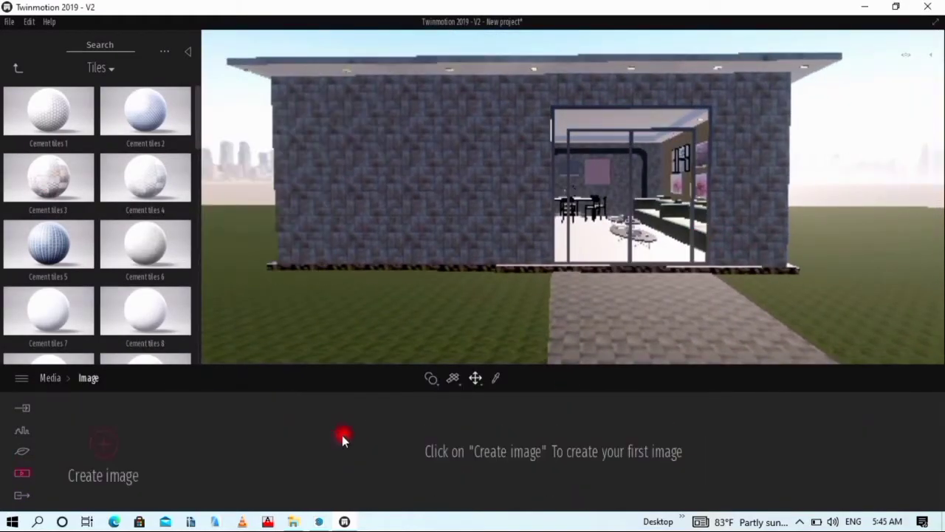
left_click(104, 443)
mouse_move(552, 453)
left_mouse_down()
mouse_move(551, 359)
mouse_move(551, 376)
left_mouse_up()
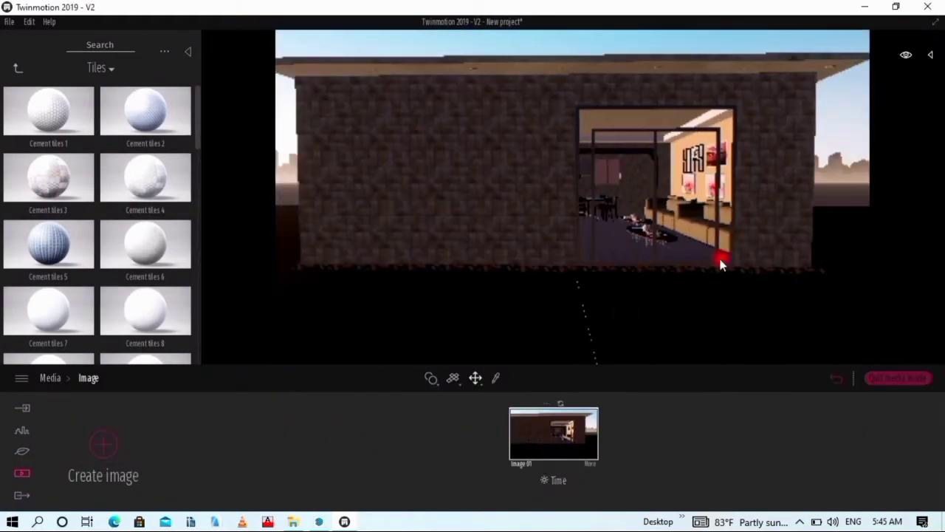
mouse_move(722, 264)
left_mouse_down()
mouse_move(612, 236)
mouse_move(713, 177)
mouse_move(612, 147)
mouse_move(523, 206)
mouse_move(639, 243)
mouse_move(480, 194)
mouse_move(447, 153)
left_mouse_up()
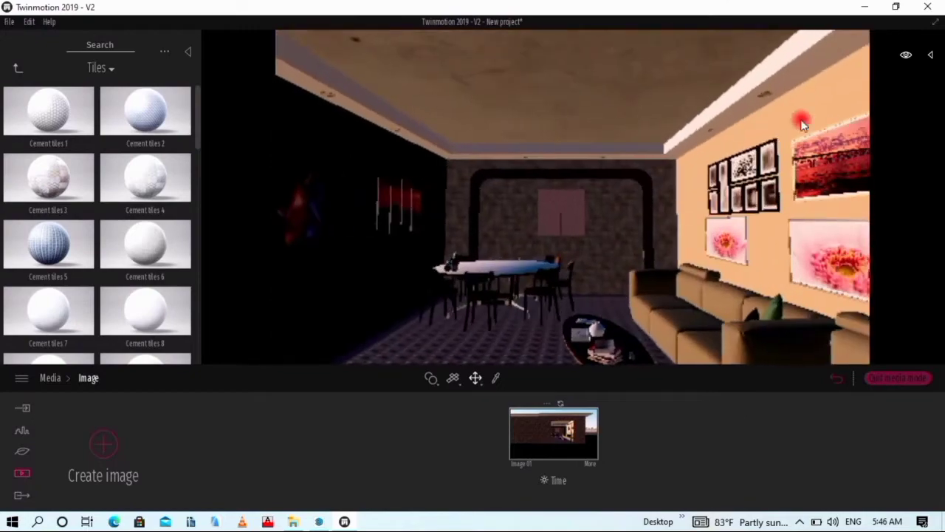
left_click(589, 461)
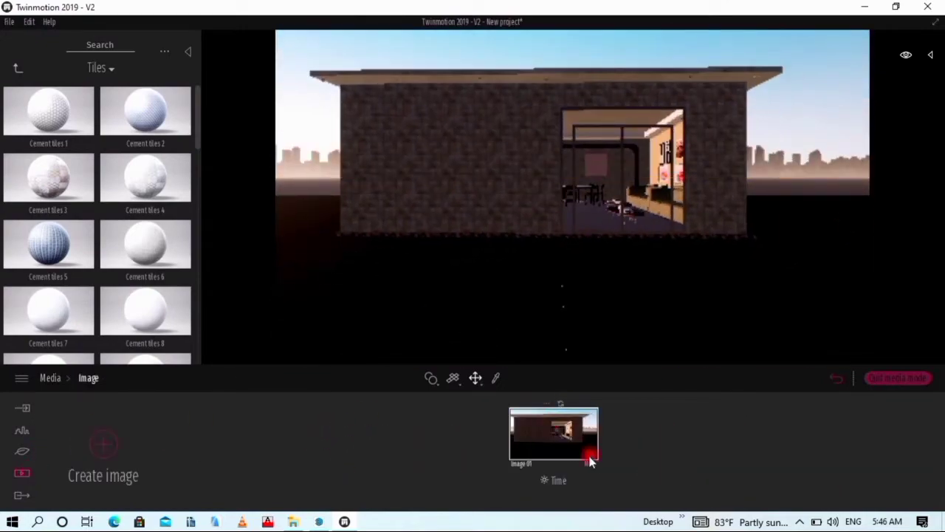
left_click(589, 461)
Create Image 02 from the current view with lowered ambient light and sun intensity
left_click(101, 443)
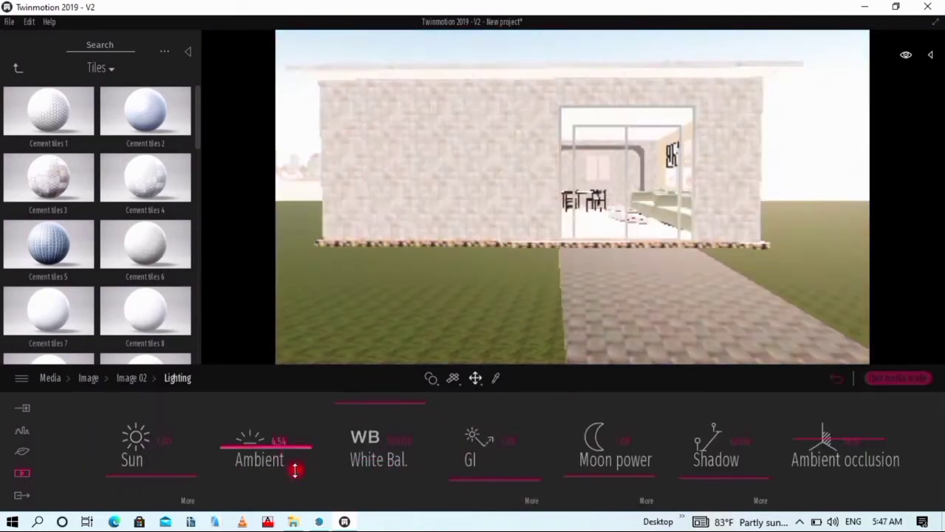
left_click_drag(295, 468, 302, 481)
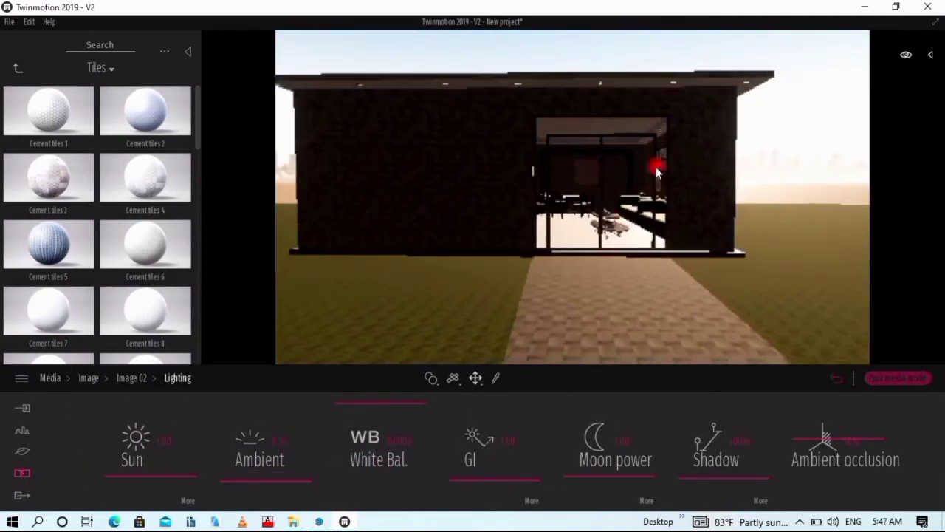
scroll(654, 164, "up", 5)
scroll(559, 70, "down", 5)
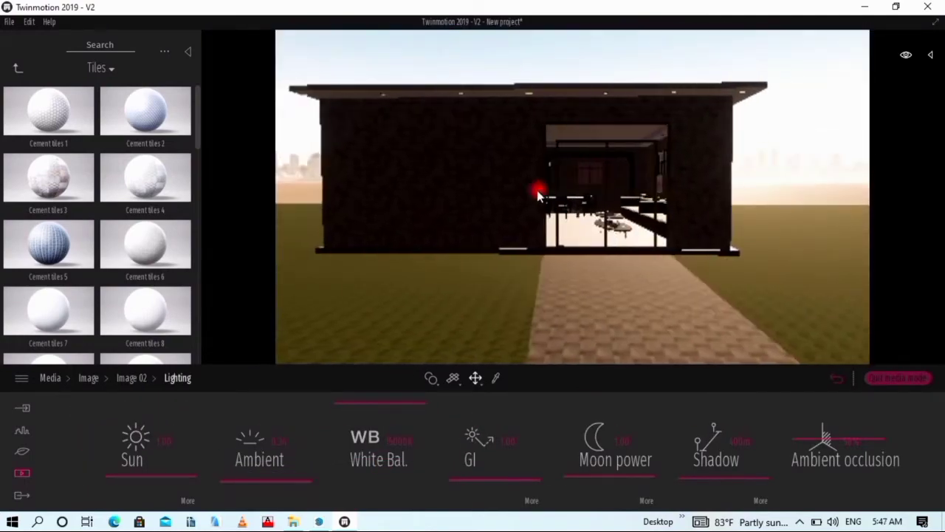
left_click_drag(177, 484, 147, 491)
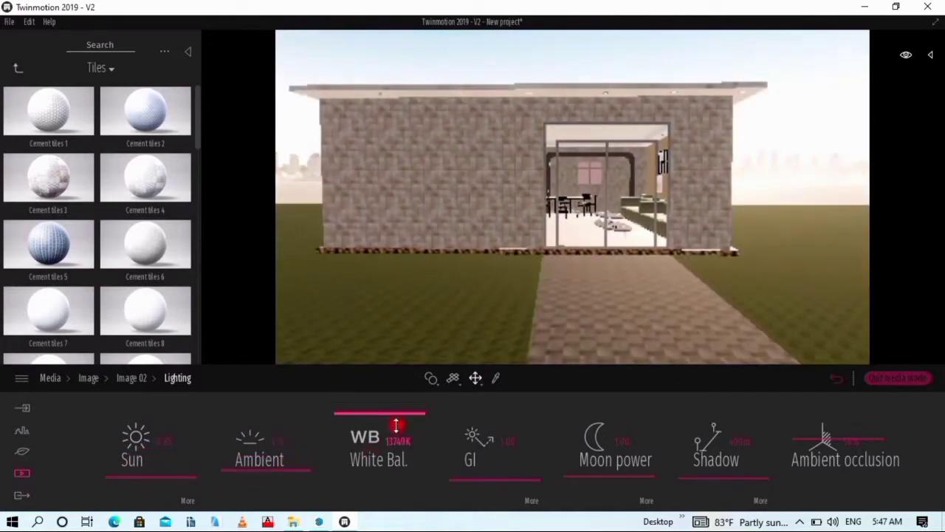
scroll(689, 270, "up", 5)
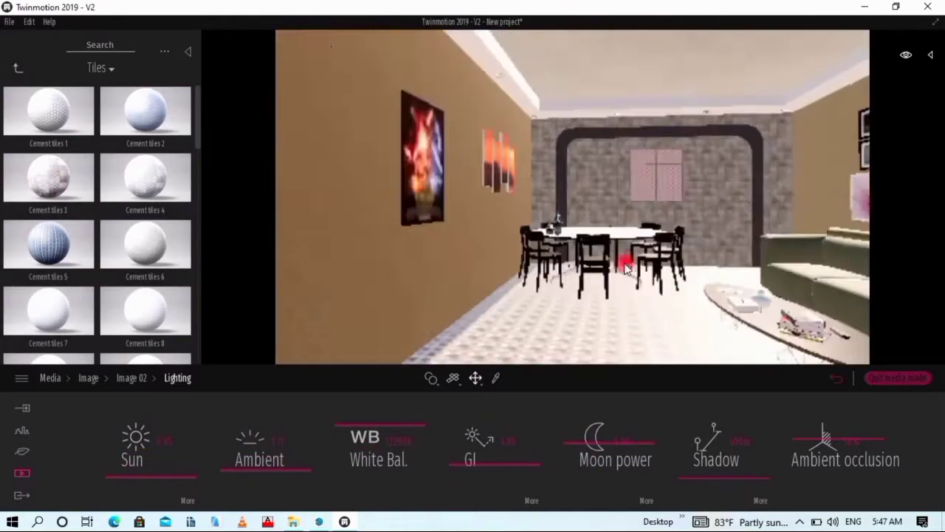
scroll(644, 259, "down", 3)
left_click(112, 376)
Delete the extra Image 03, frame the house front and add a first clip keyframe
left_click(586, 443)
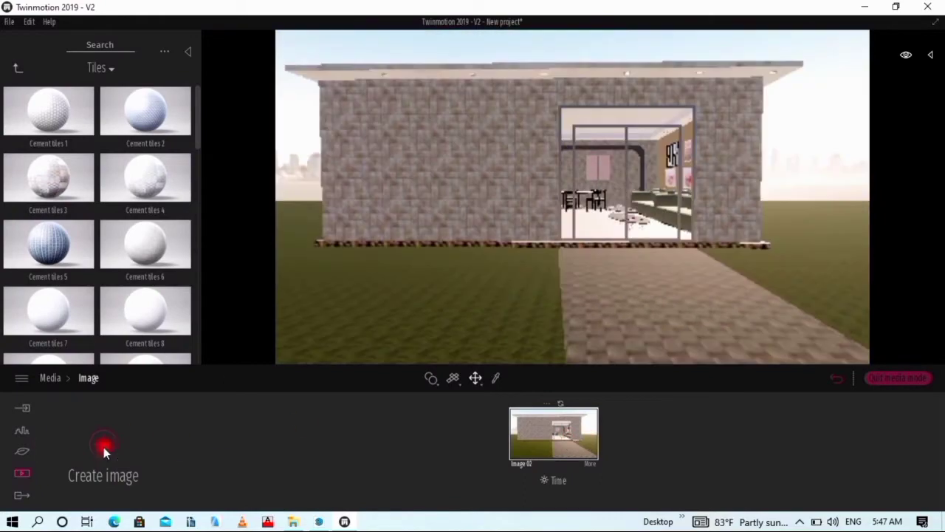
key("Delete")
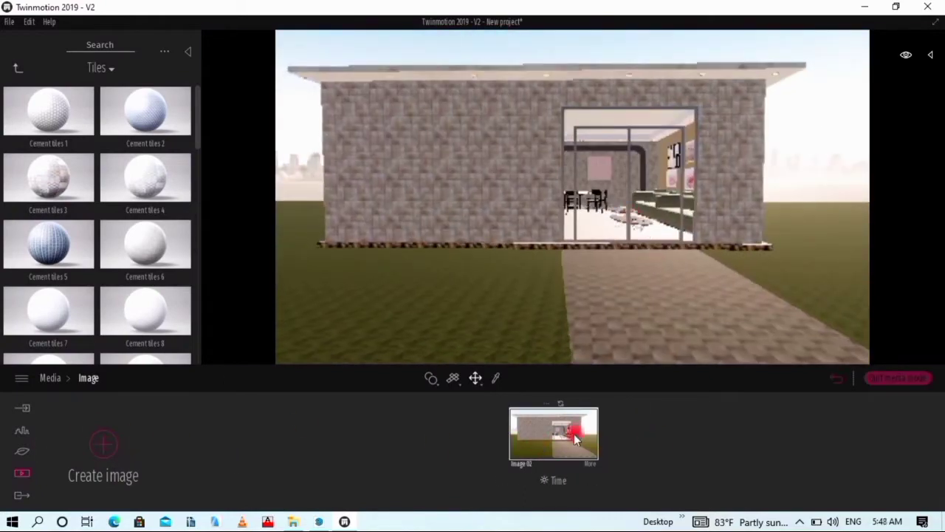
left_click_drag(712, 293, 746, 307)
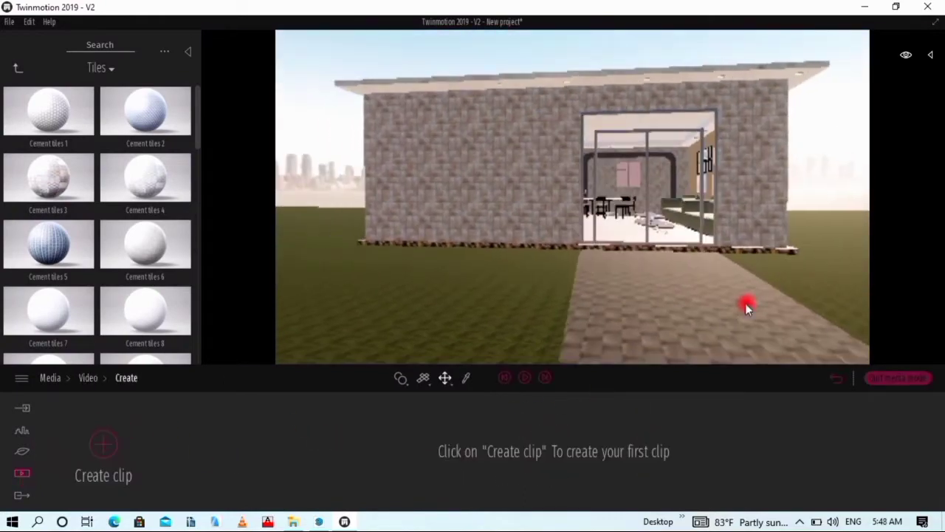
left_click_drag(680, 203, 681, 147)
left_click(665, 432)
left_click(525, 377)
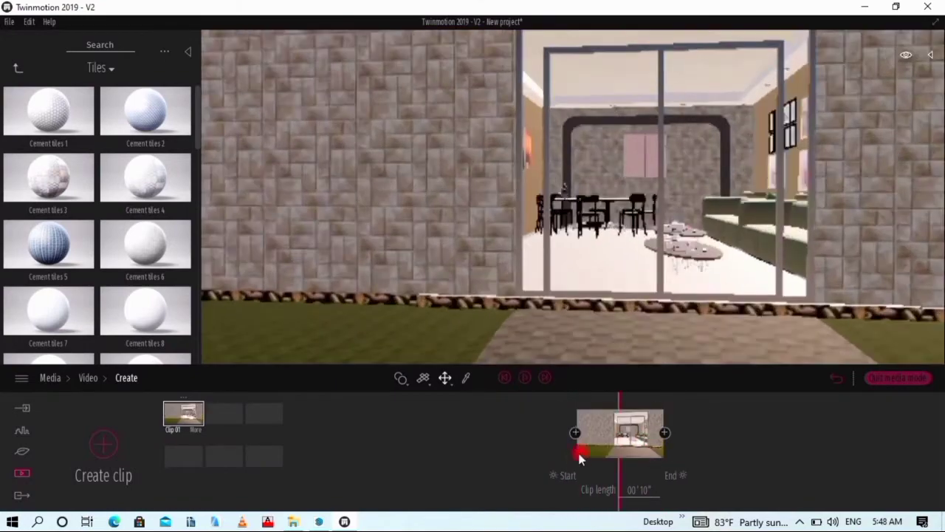
left_click(490, 341)
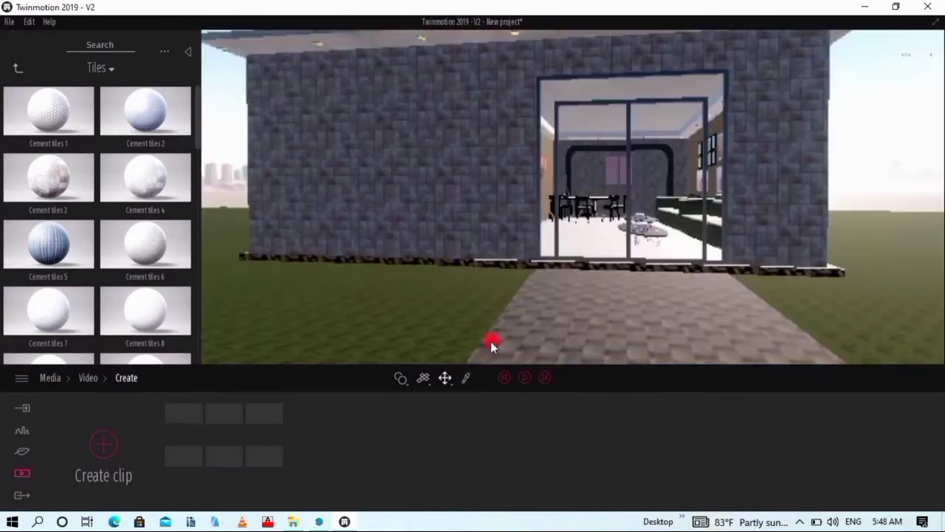
Add Clip 02 keyframes moving into the living room toward the dining table
left_click(183, 414)
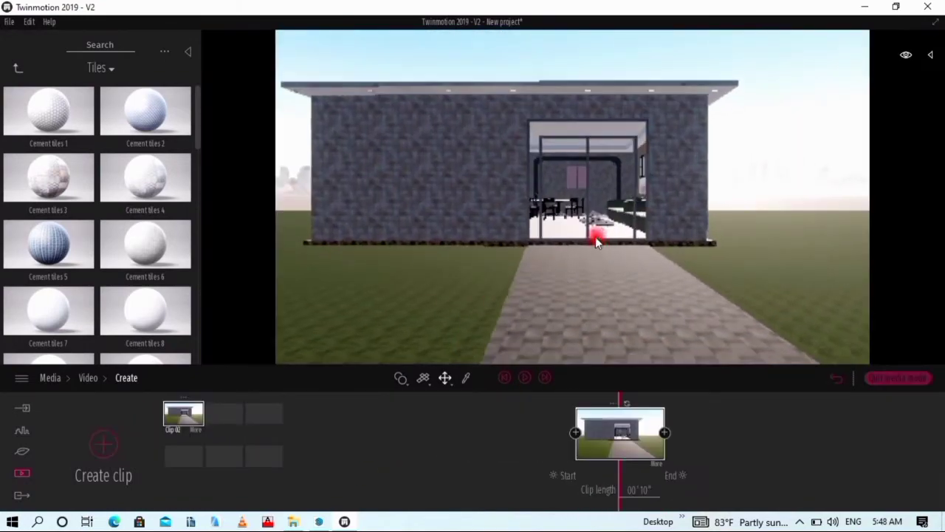
left_click_drag(616, 258, 617, 221)
left_click(709, 432)
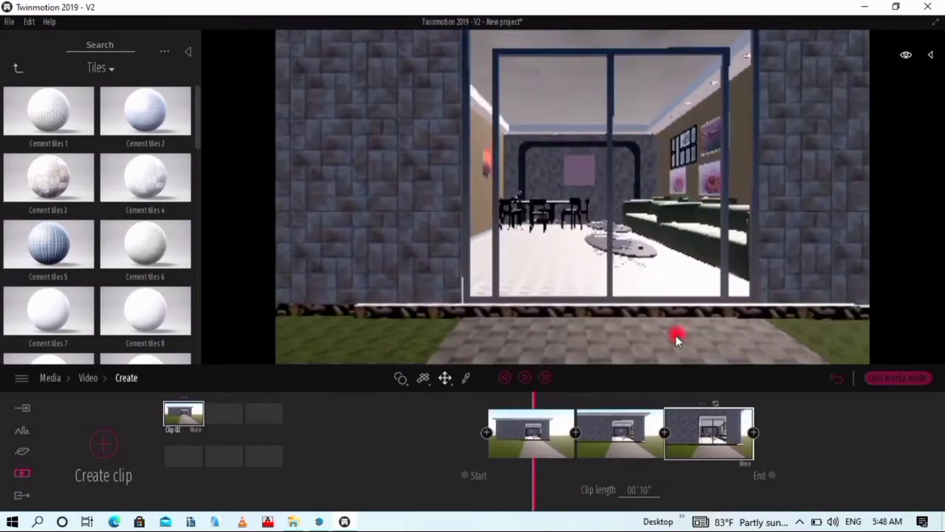
left_click(754, 432)
scroll(543, 232, "up", 5)
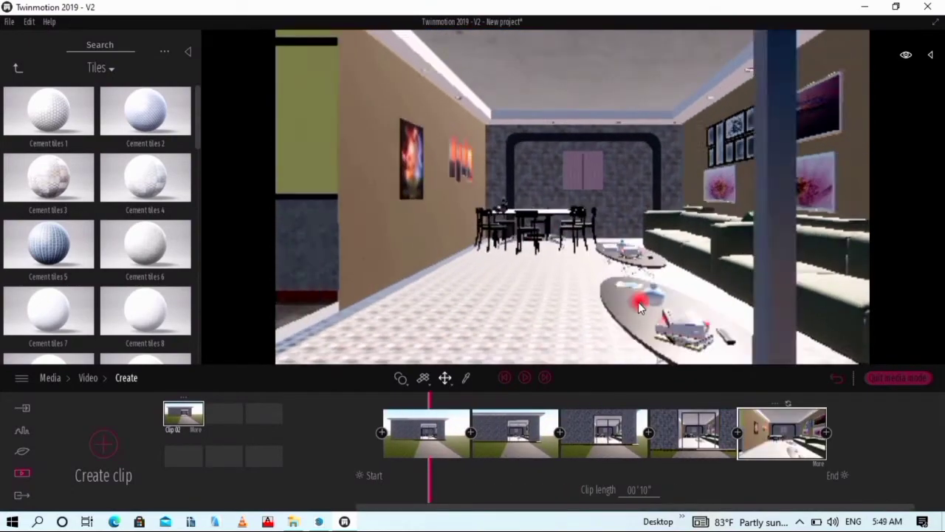
scroll(633, 313, "up", 5)
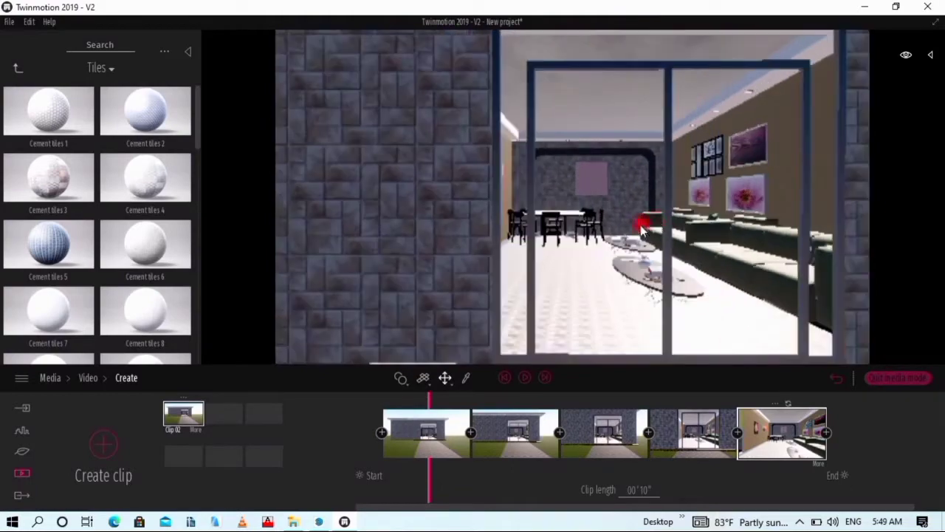
mouse_move(712, 73)
right_mouse_down()
mouse_move(559, 212)
mouse_move(626, 142)
right_mouse_up()
Dismiss the wall colour picker and turn the camera toward the back wall
left_click(458, 360)
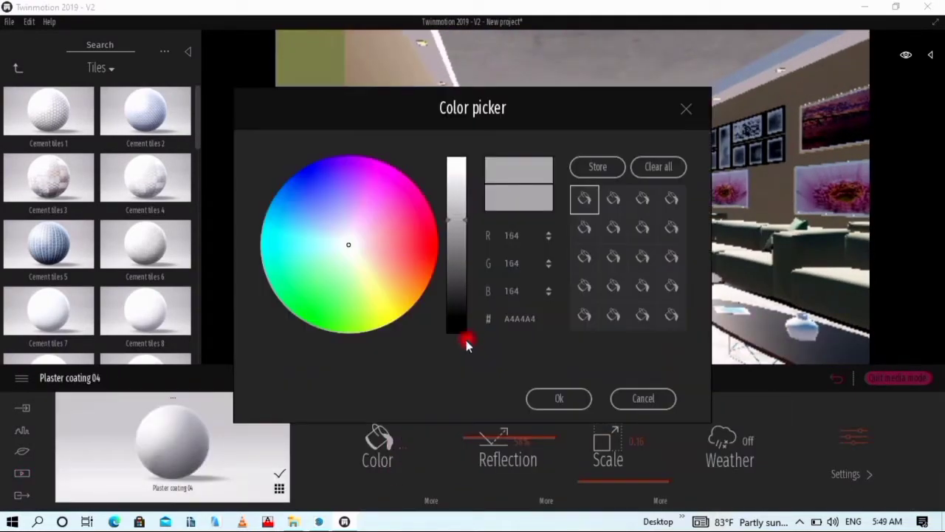
left_click(553, 399)
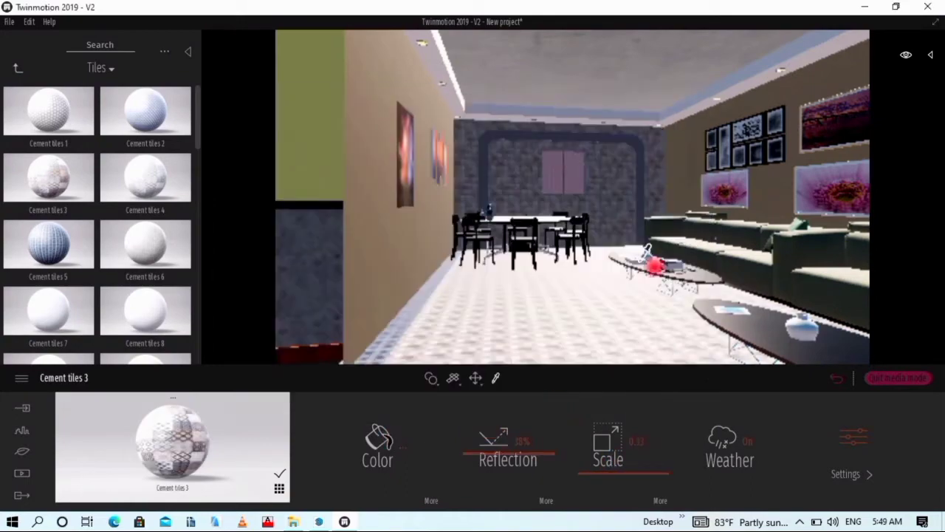
mouse_move(614, 240)
right_mouse_down()
mouse_move(636, 247)
mouse_move(613, 212)
mouse_move(480, 229)
mouse_move(543, 145)
right_mouse_up()
Delete the extra image, check Clip 02, and save the interior view as Image 05
left_click(22, 472)
left_click(251, 450)
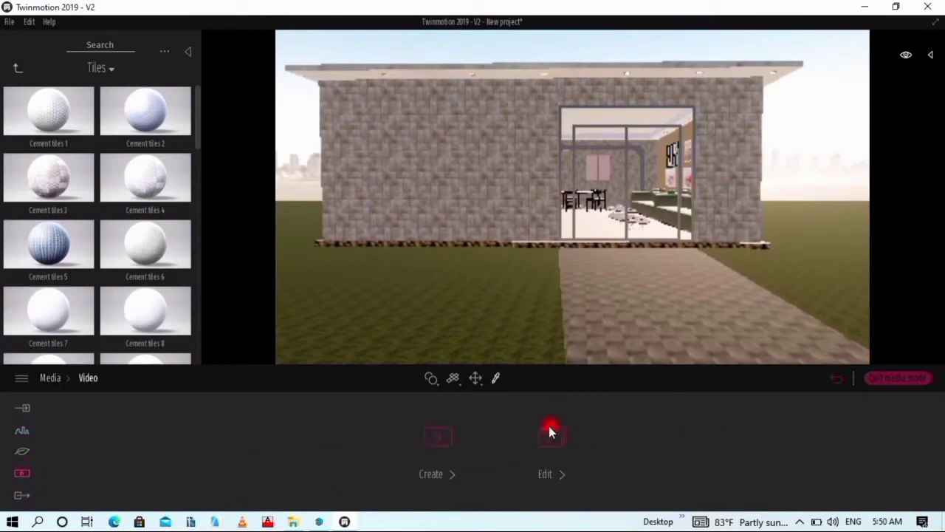
left_click(551, 432)
left_click(27, 469)
left_click(227, 460)
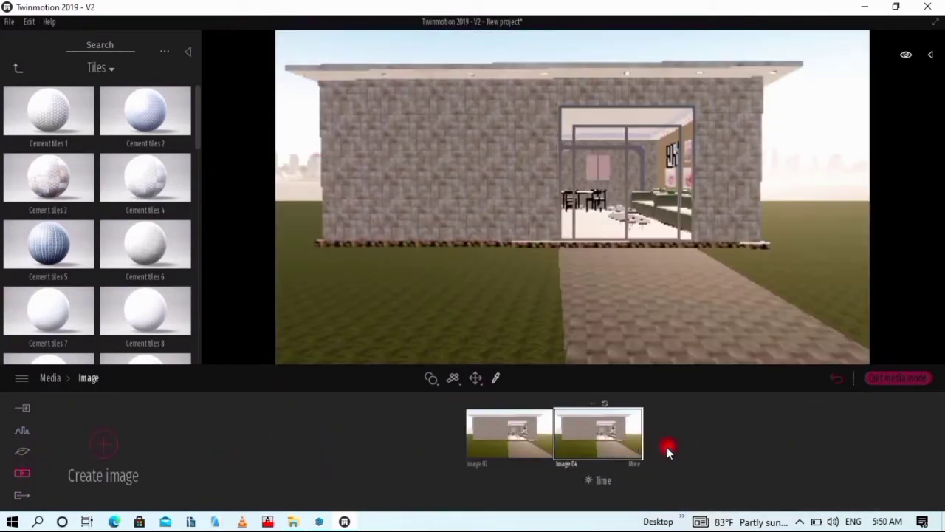
key("Delete")
left_click(498, 451)
left_click(184, 414)
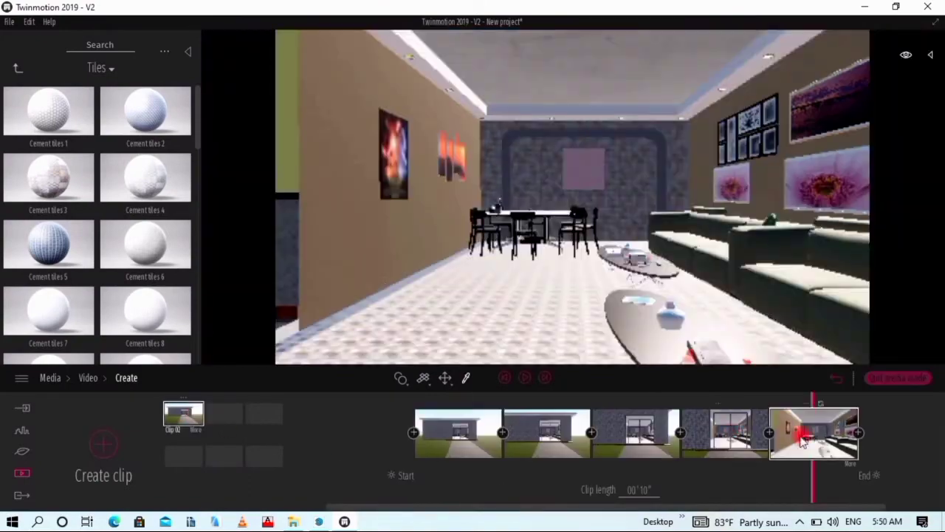
left_click(22, 472)
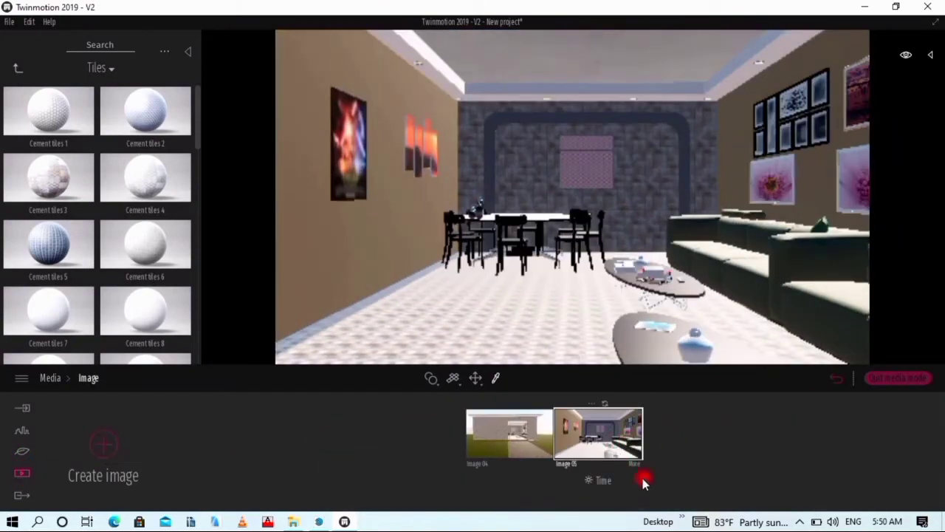
left_click(637, 465)
Give Image 05 clear sunny summer weather and a 0° north offset
left_click(383, 444)
left_click_drag(362, 425, 95, 434)
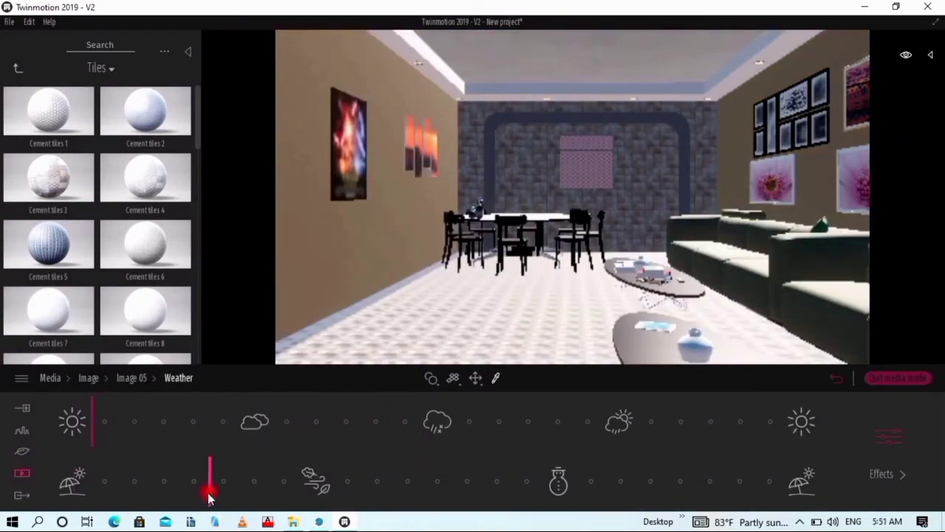
left_click_drag(210, 500, 182, 487)
left_click_drag(92, 425, 57, 421)
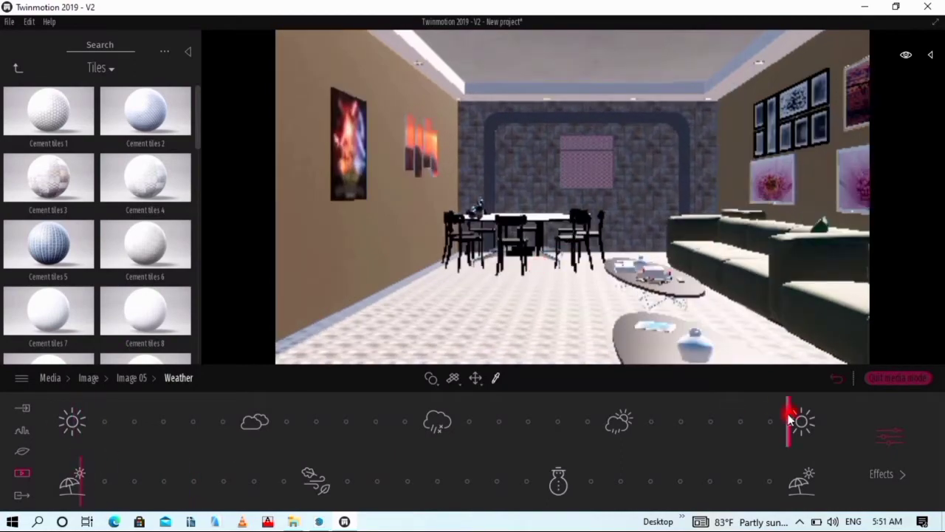
left_click_drag(755, 410, 169, 421)
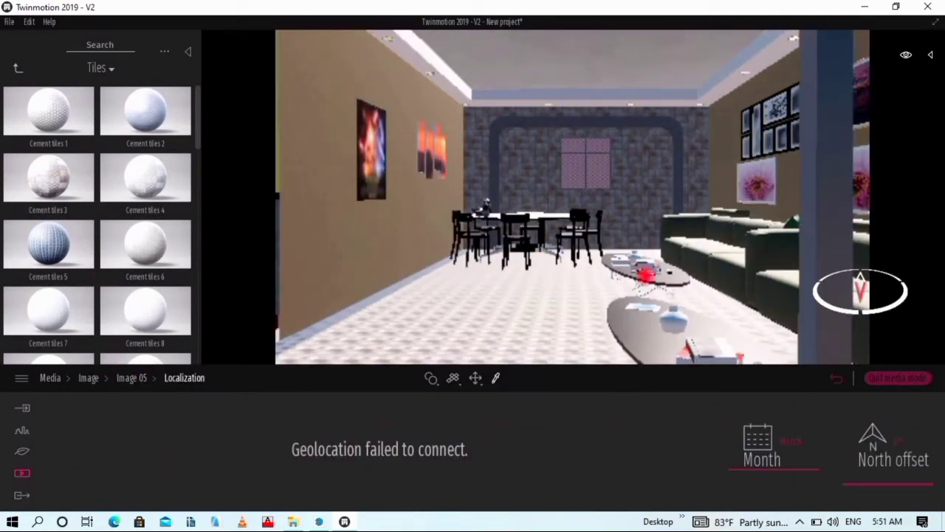
left_click_drag(923, 485, 852, 480)
Adjust Image 05's field of view, widening it to 90 and then reducing it
left_click(764, 481)
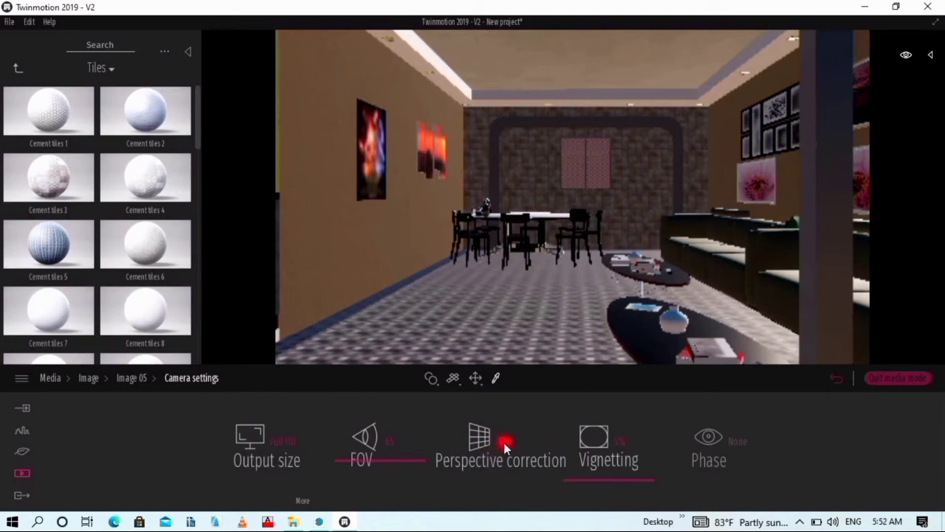
left_click_drag(354, 451, 375, 447)
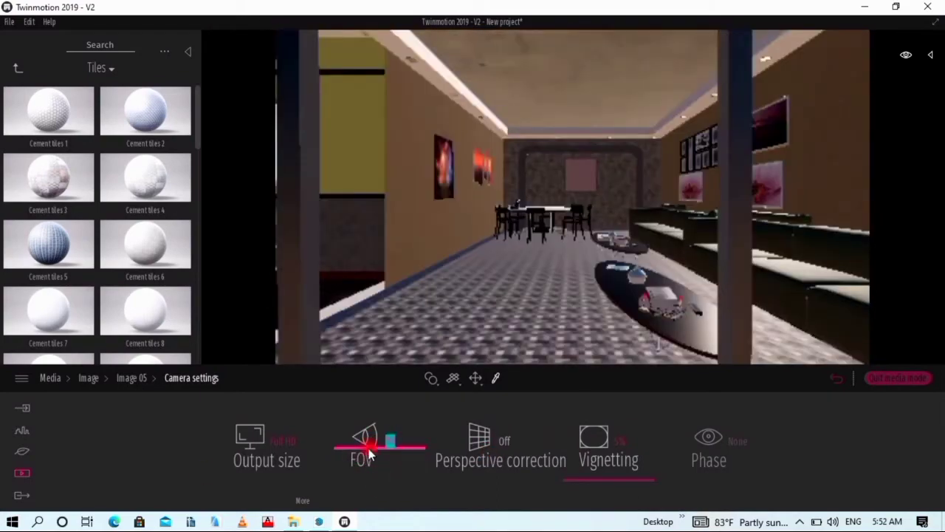
left_click_drag(555, 228, 450, 256)
Browse the library to the living-room Tables furniture folder
left_click(18, 67)
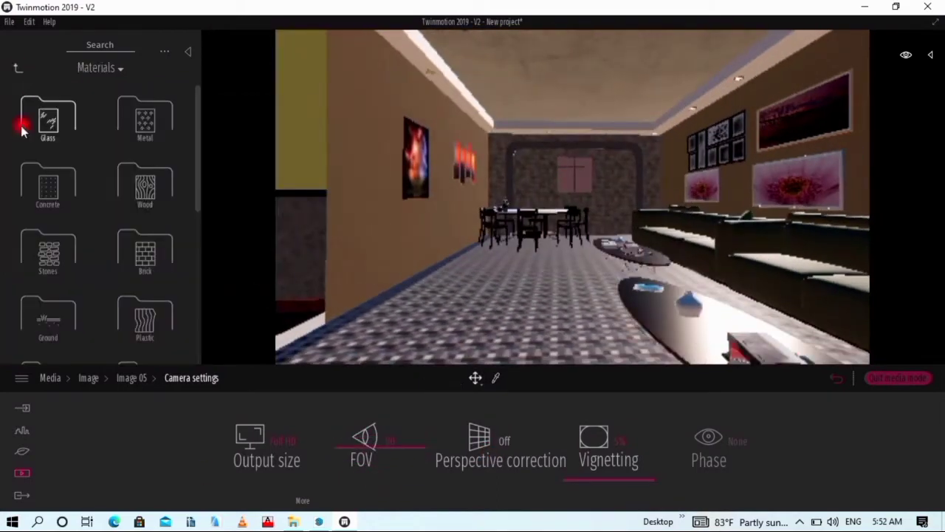
left_click_drag(22, 131, 1, 122)
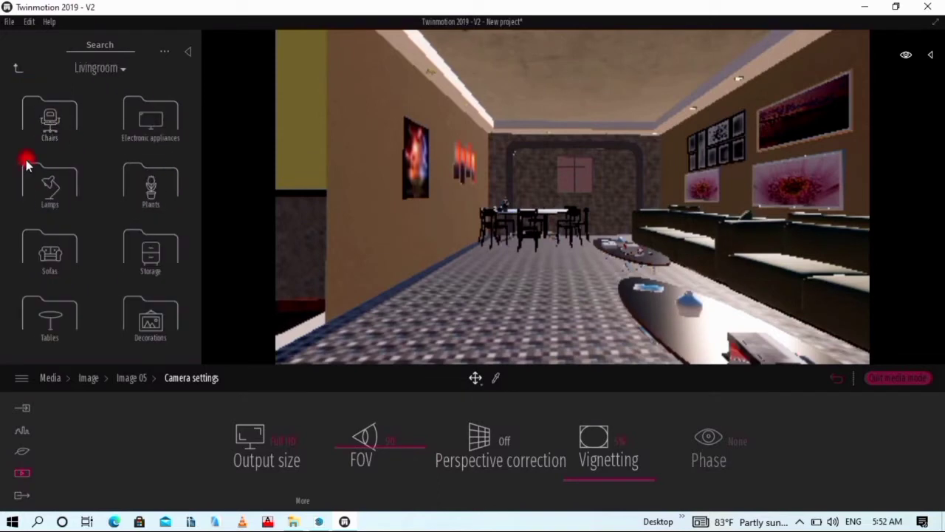
left_click(50, 317)
scroll(74, 327, "down", 3)
scroll(118, 333, "down", 2)
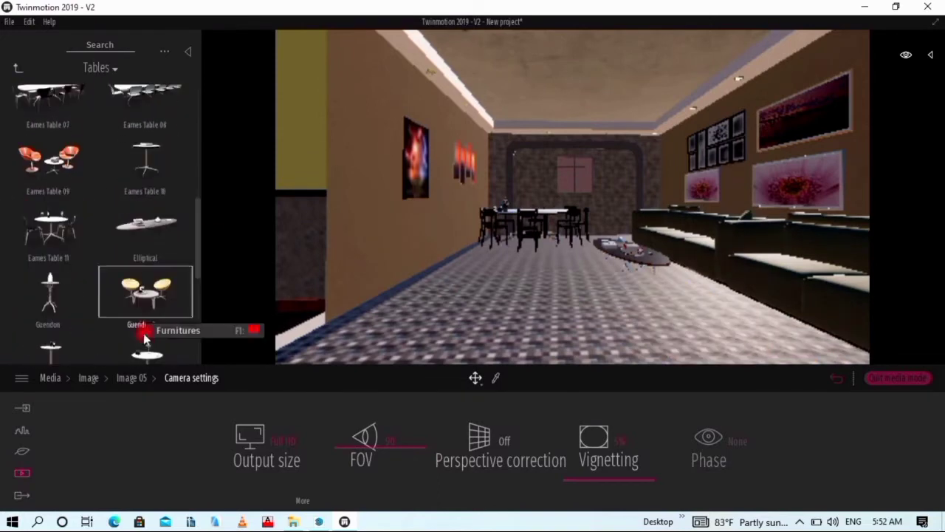
scroll(145, 333, "down", 3)
scroll(145, 317, "down", 2)
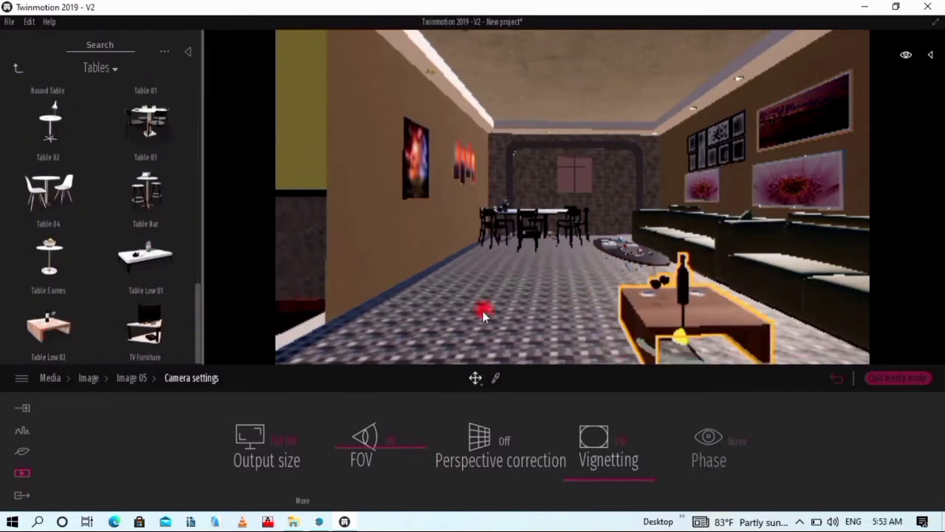
Set the Grape skin material colour to bright cyan 19FEFF
left_click(742, 72)
left_click(341, 445)
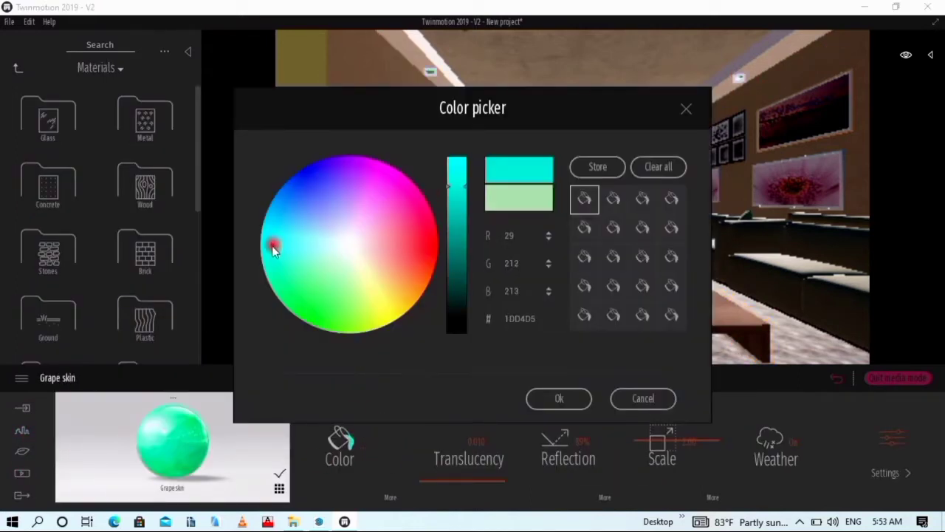
left_click(575, 399)
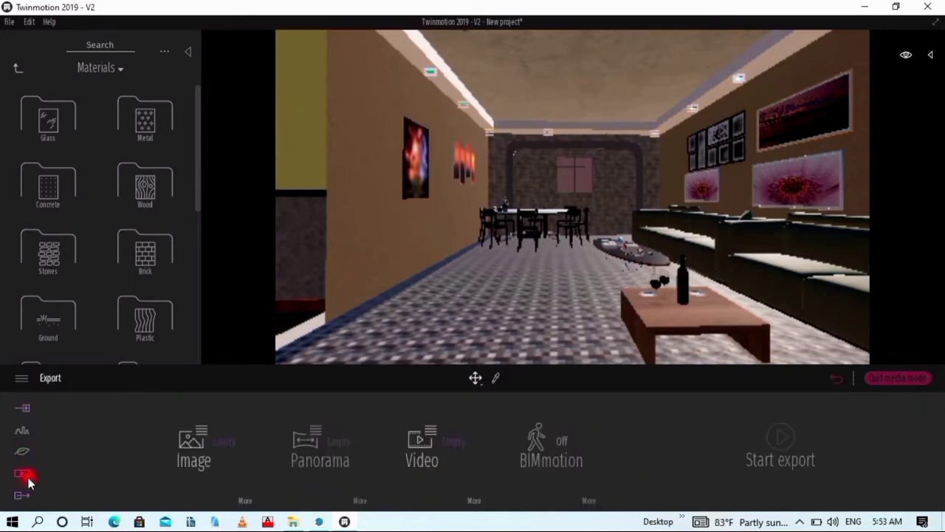
Show the saved image views and browse the library's Characters and Furnitures categories
left_click(21, 489)
left_click(318, 473)
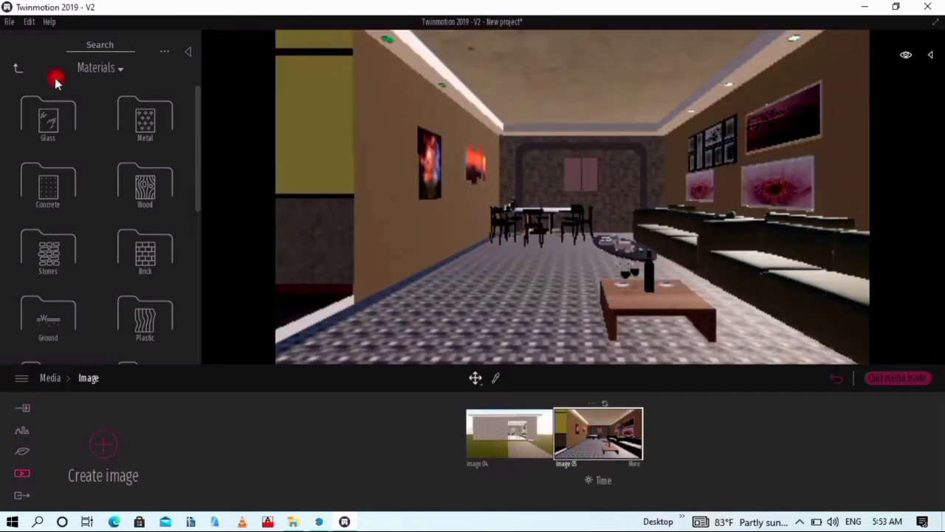
left_click(56, 82)
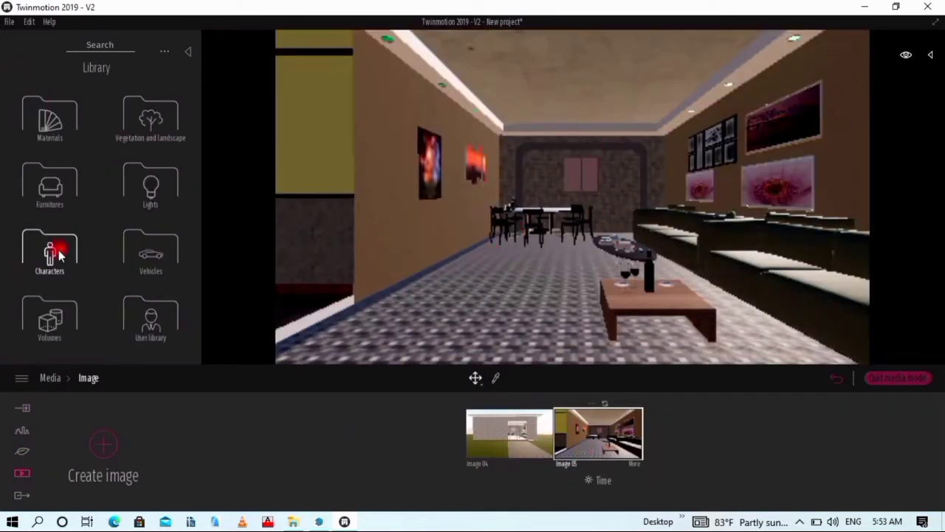
left_click(148, 122)
left_click(17, 68)
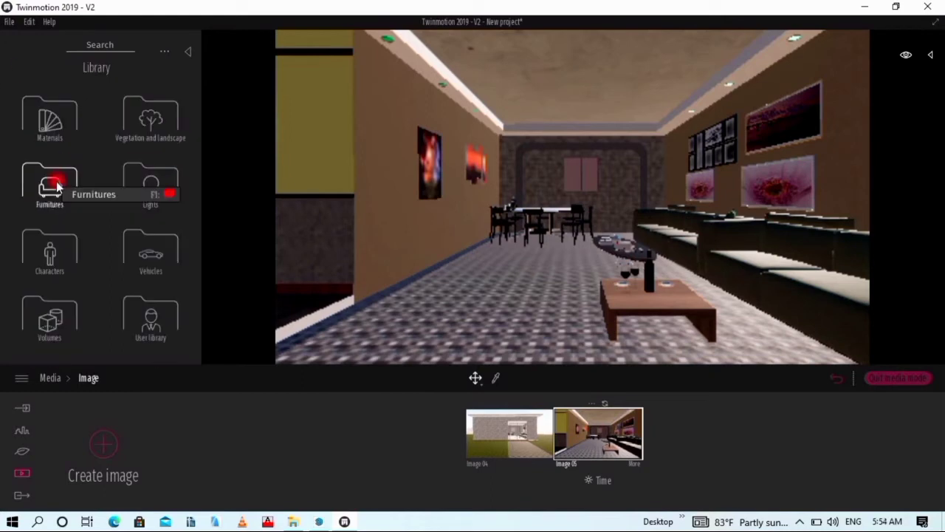
left_click(57, 185)
Browse the City Benches, Planters and Bollards lists
left_click(18, 68)
left_click(161, 175)
left_click(17, 68)
left_click(152, 143)
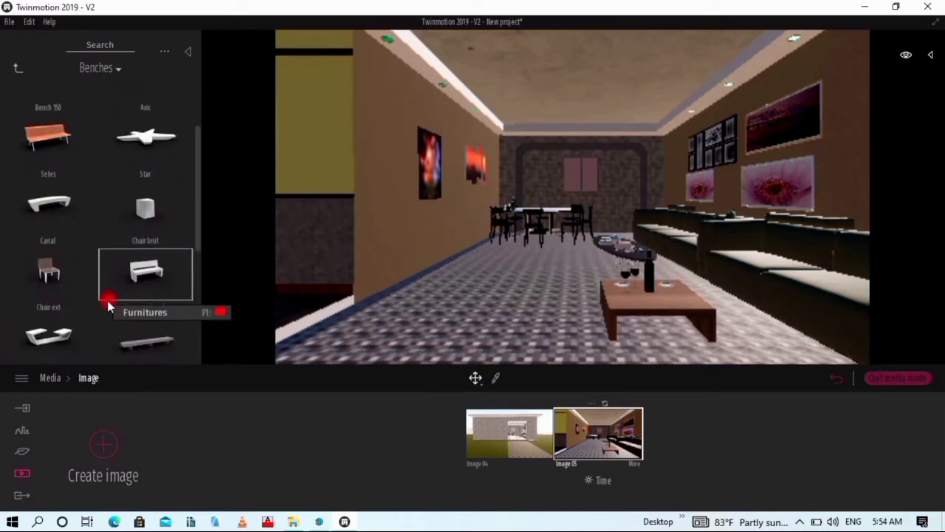
left_click(18, 68)
left_click(44, 251)
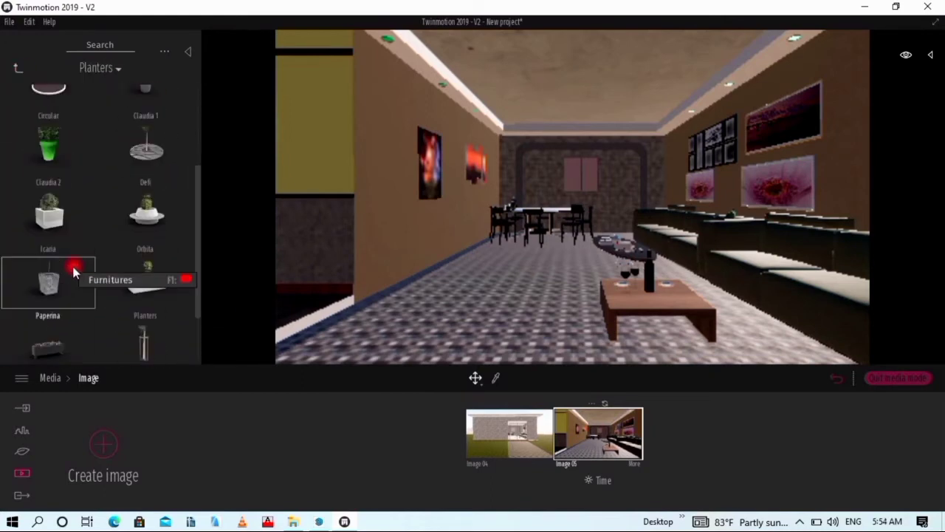
scroll(51, 185, "up", 2)
left_click(144, 120)
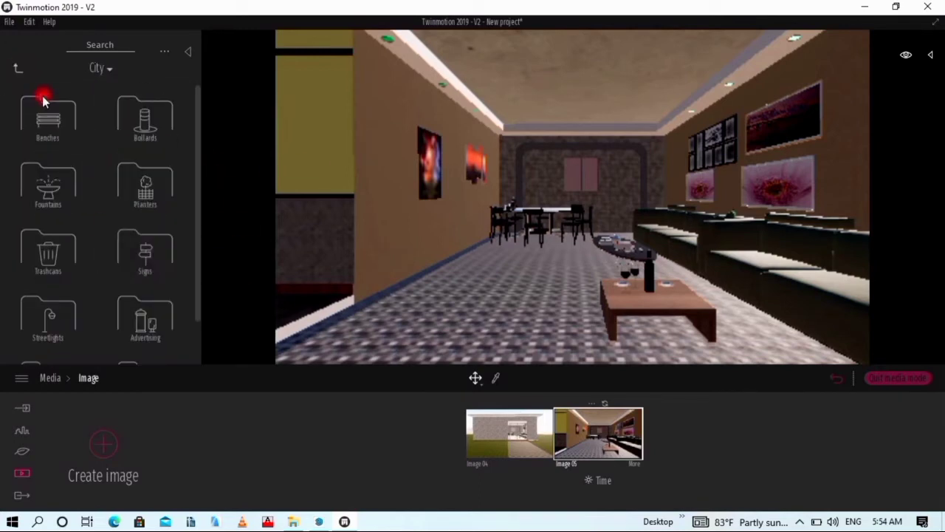
Check Advertising and Construction sets, then open the Home furniture folders
left_click(17, 68)
left_click(80, 125)
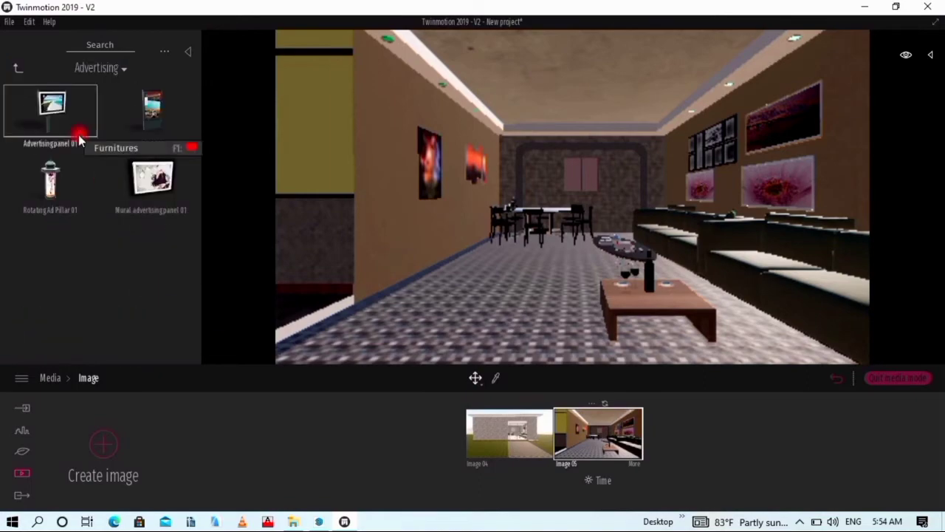
left_click(18, 68)
left_click(27, 112)
left_click(18, 68)
left_click(47, 186)
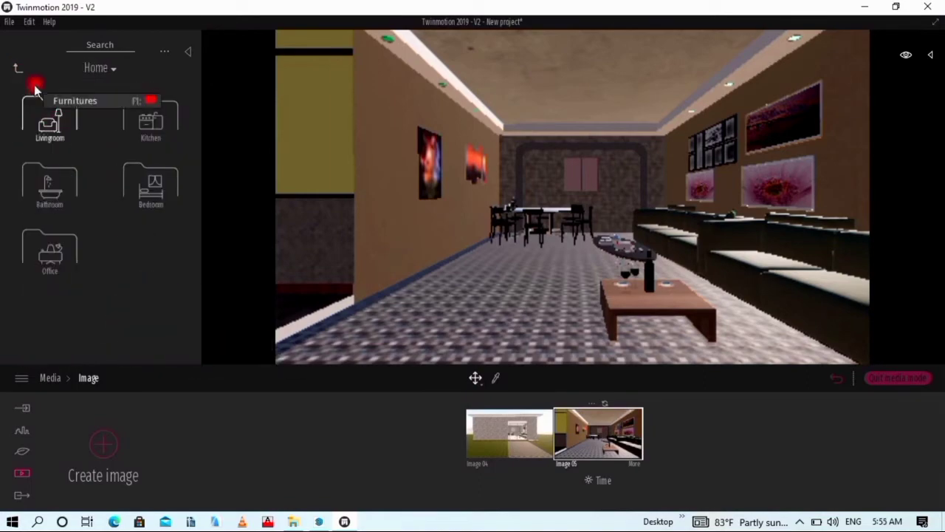
Place a bowl of oranges and Plates Set 01 on the coffee table
left_click(50, 191)
left_click_drag(643, 303, 644, 304)
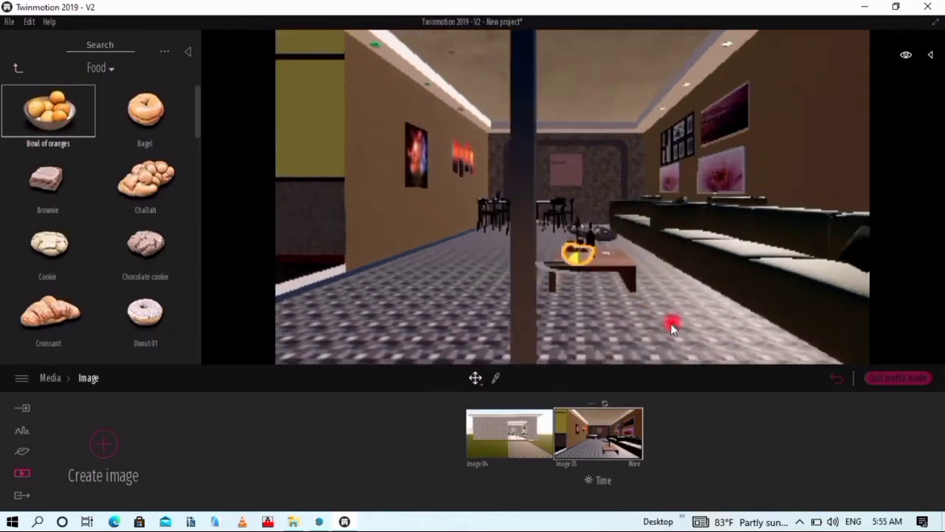
scroll(672, 321, "up", 5)
scroll(144, 221, "down", 5)
scroll(133, 296, "down", 5)
scroll(110, 221, "up", 5)
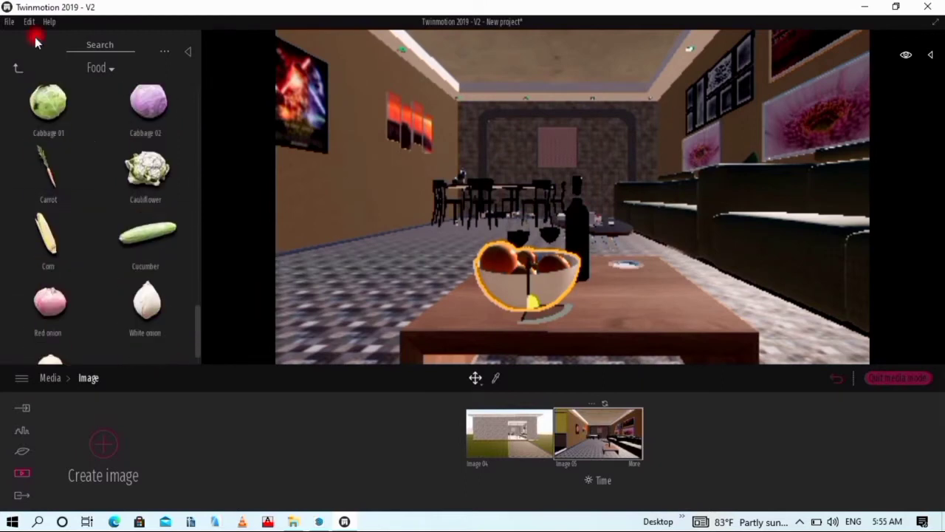
left_click(13, 62)
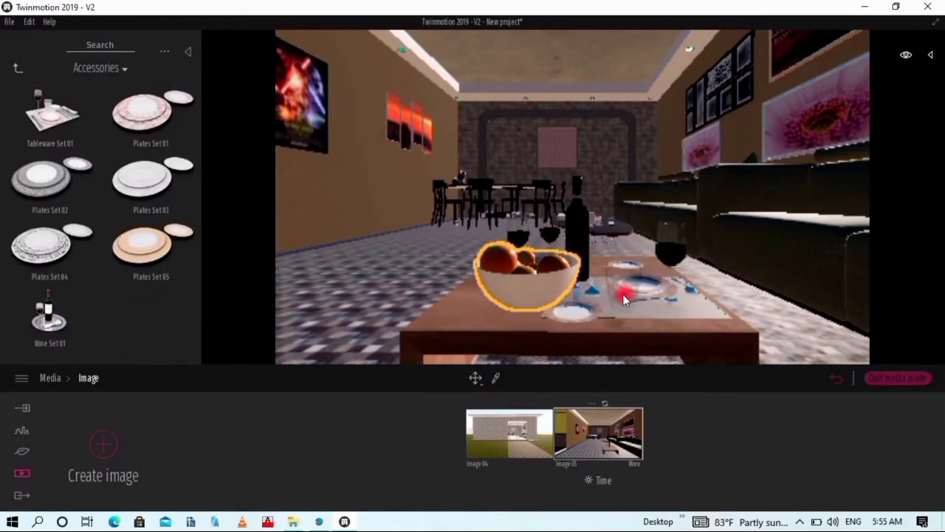
left_click(623, 294)
Add a Kitchen 02 oven cabinet to the kitchen
left_click(18, 67)
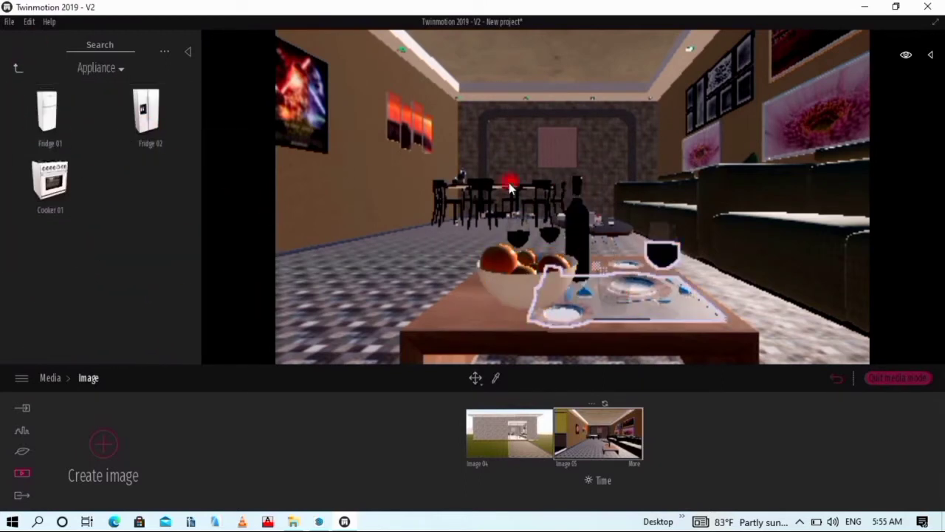
left_click(18, 68)
left_click(151, 248)
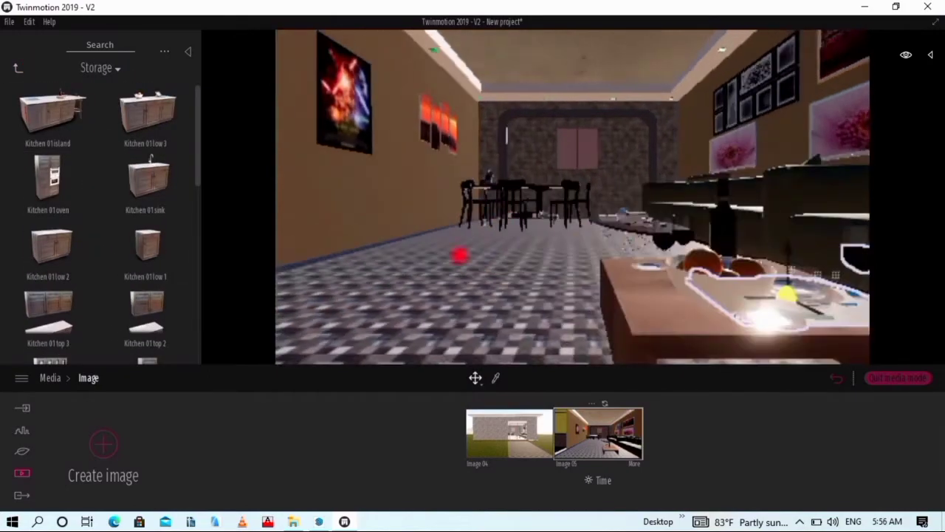
mouse_move(461, 255)
left_mouse_down()
mouse_move(547, 224)
mouse_move(507, 162)
mouse_move(450, 184)
left_mouse_up()
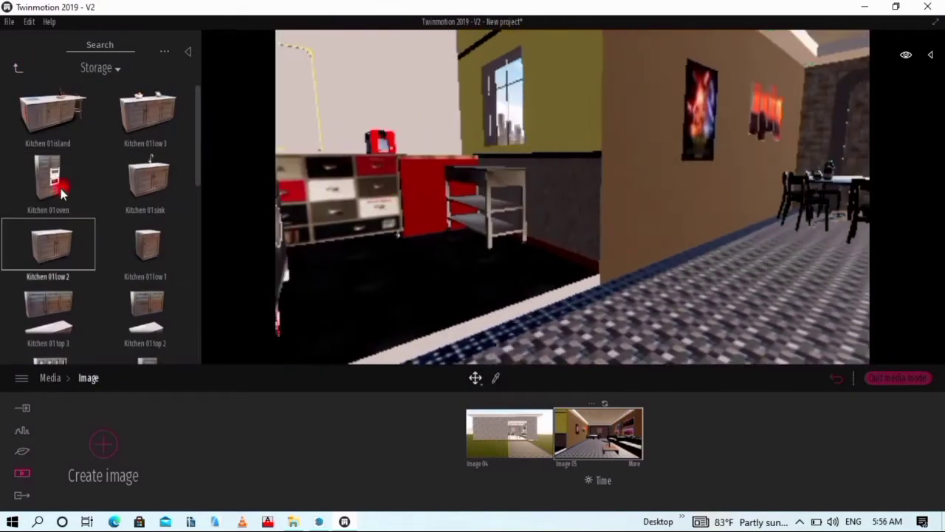
scroll(84, 274, "down", 5)
mouse_move(47, 232)
left_mouse_down()
mouse_move(295, 251)
mouse_move(443, 387)
mouse_move(4, 347)
left_mouse_up()
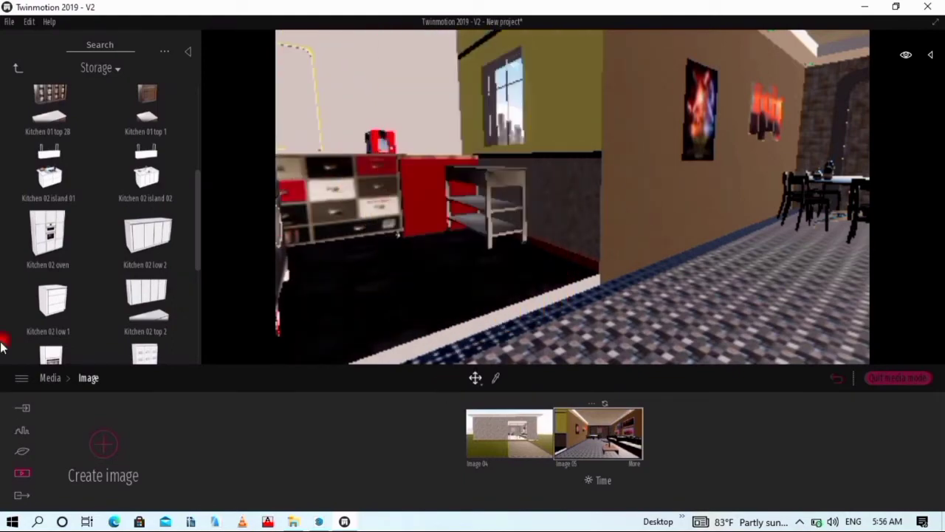
mouse_move(278, 253)
left_mouse_down()
mouse_move(648, 222)
mouse_move(623, 236)
mouse_move(448, 64)
mouse_move(528, 204)
left_mouse_up()
Place a light from the Lights collection in the room
left_click(18, 67)
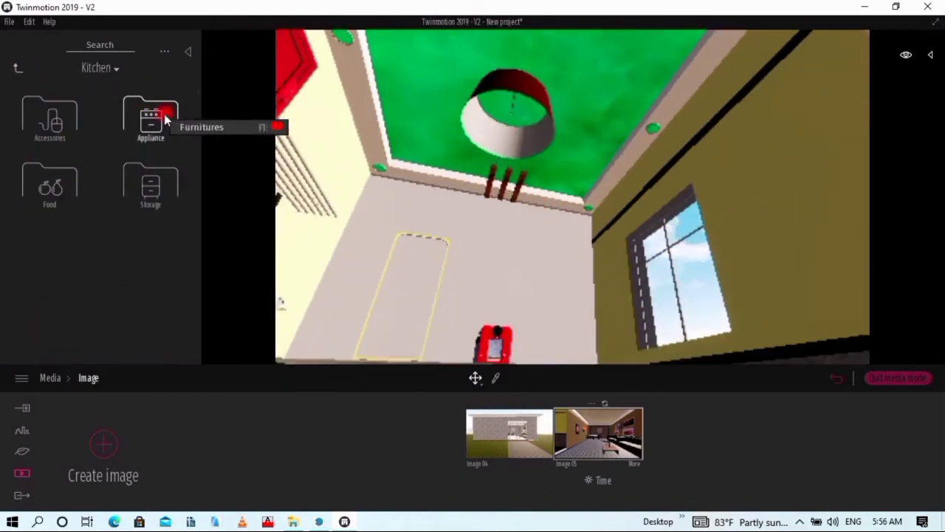
left_click(13, 69)
left_click(173, 173)
mouse_move(172, 173)
left_mouse_down()
mouse_move(214, 143)
mouse_move(491, 200)
mouse_move(511, 111)
left_mouse_up()
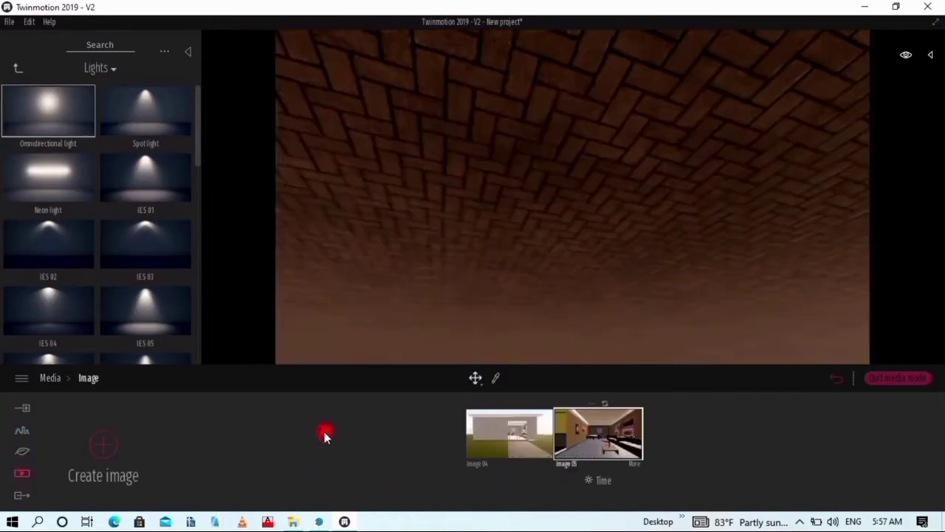
Save a new lounge view toward the coffee table as an image, then open Video media
left_click(555, 432)
mouse_move(724, 279)
left_mouse_down()
mouse_move(671, 283)
mouse_move(669, 251)
mouse_move(667, 281)
mouse_move(708, 275)
mouse_move(581, 253)
mouse_move(655, 238)
left_mouse_up()
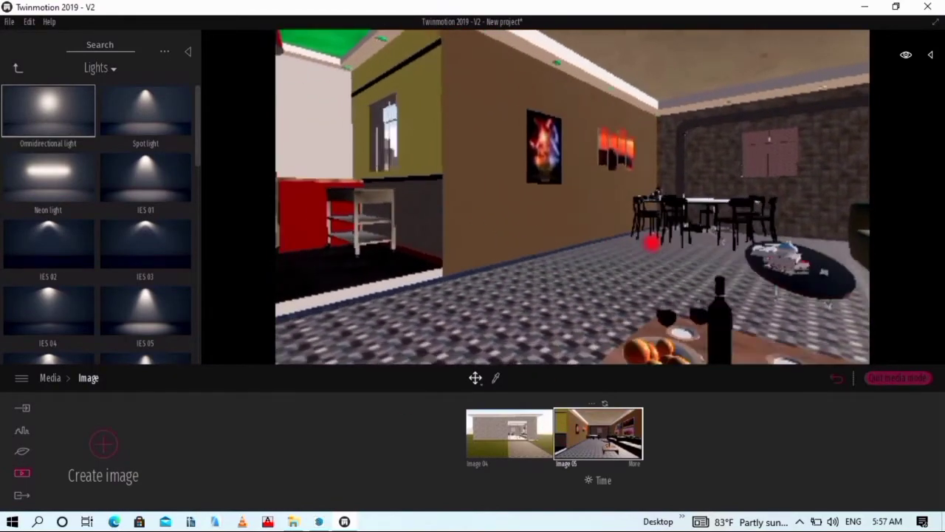
left_click(103, 444)
left_click(565, 437)
left_click(19, 474)
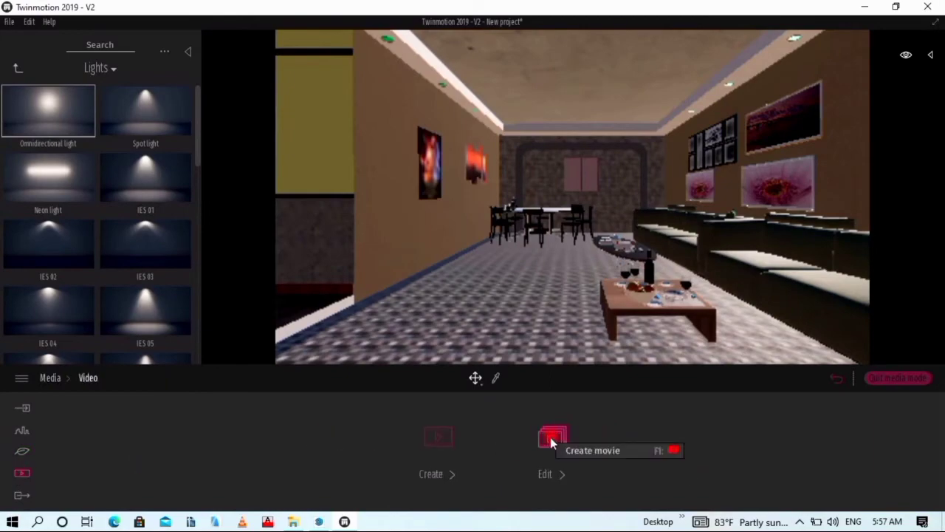
Create a clip with keyframes past the dining table into the red kitchen, and preview it
left_click(553, 437)
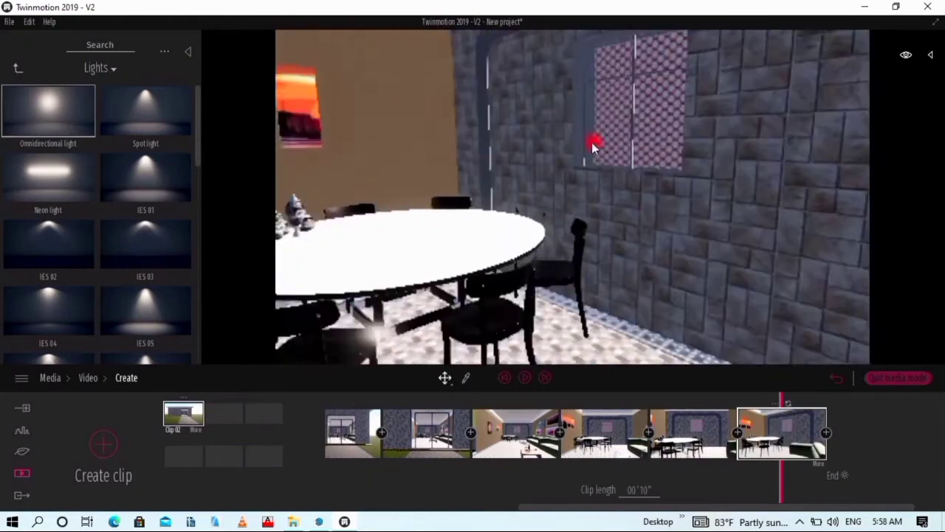
mouse_move(624, 204)
left_mouse_down()
mouse_move(718, 180)
mouse_move(685, 396)
mouse_move(347, 200)
left_mouse_up()
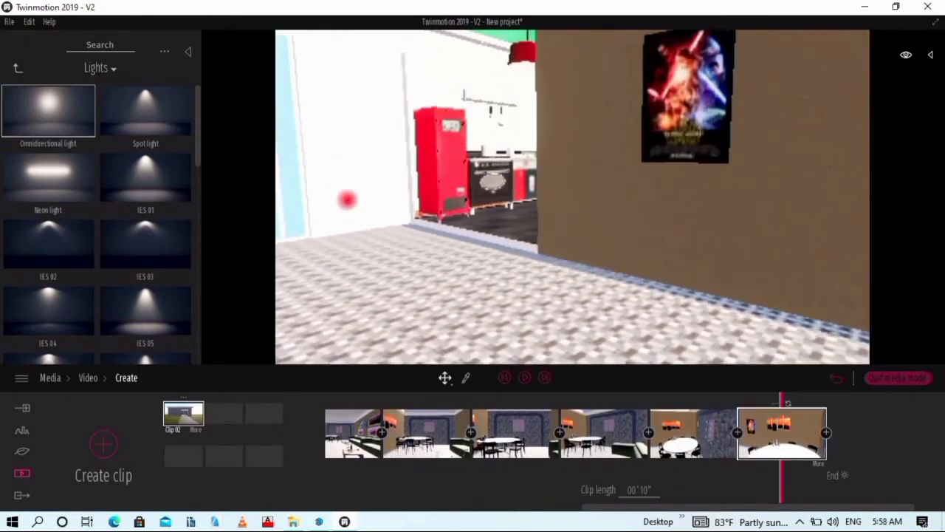
left_click(527, 378)
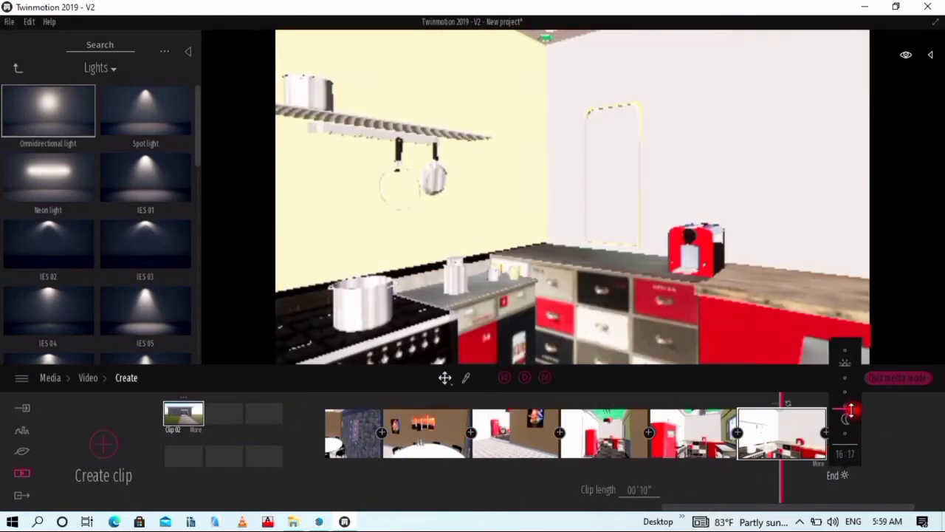
left_click(851, 407)
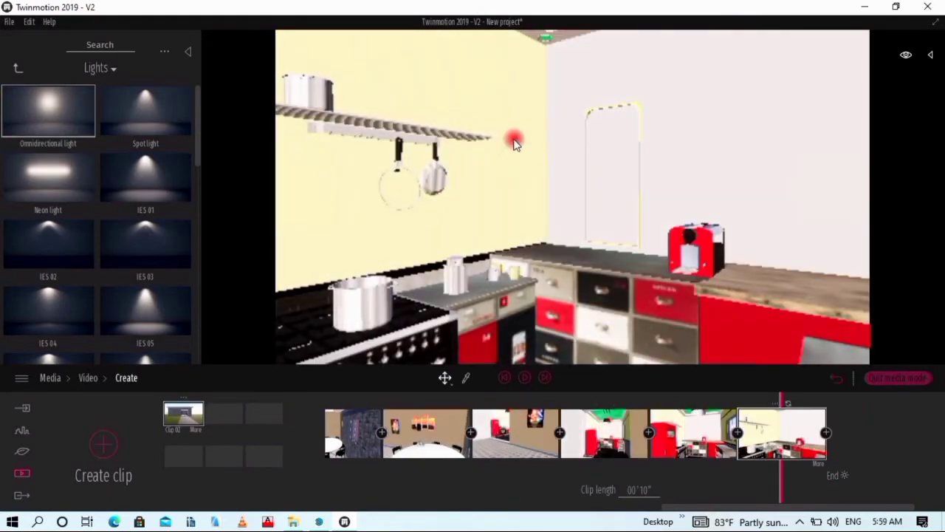
left_click(17, 67)
Apply dark Ceramic tiles 1 to the kitchen wall and show the saved image views
left_click(131, 272)
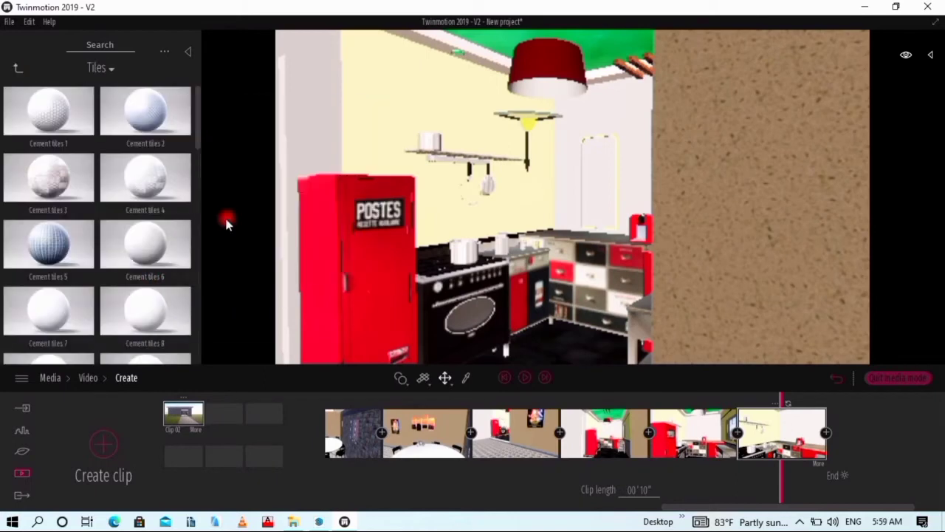
left_click_drag(146, 240, 458, 421)
left_click(378, 443)
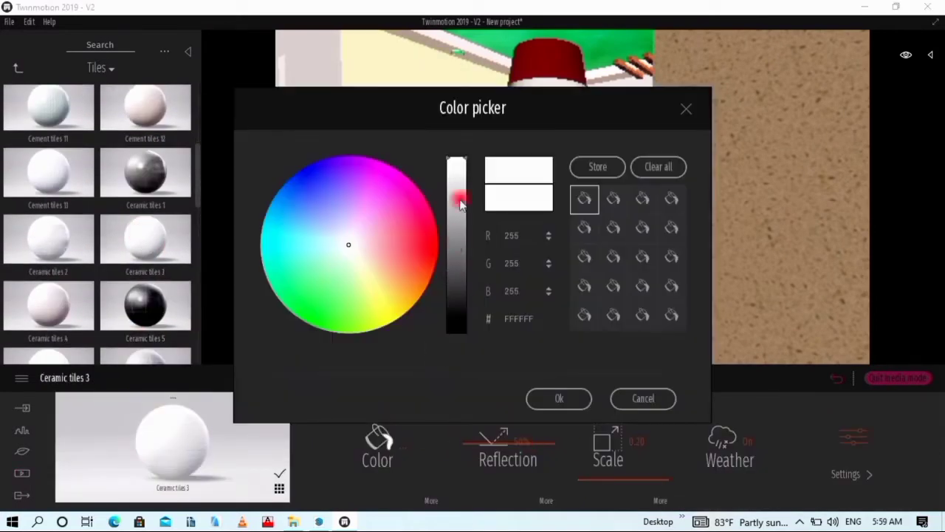
key("Return")
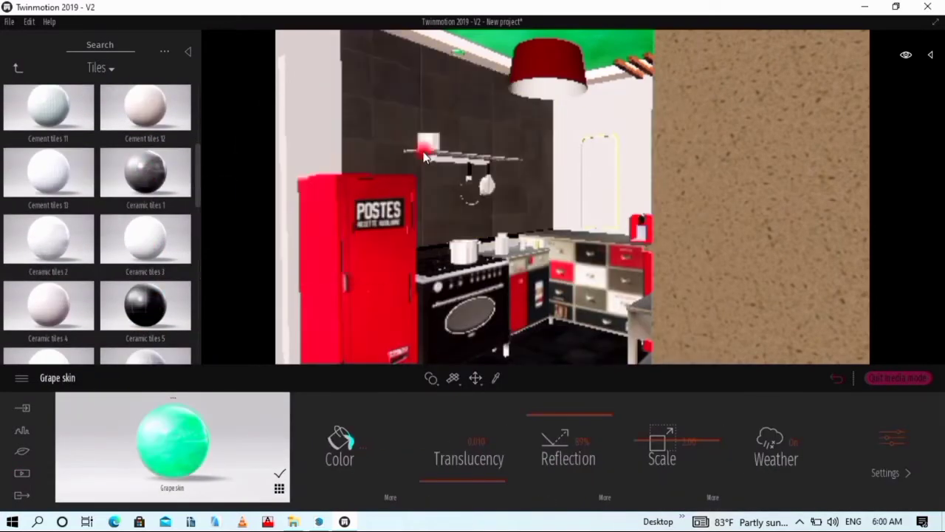
left_click(161, 173)
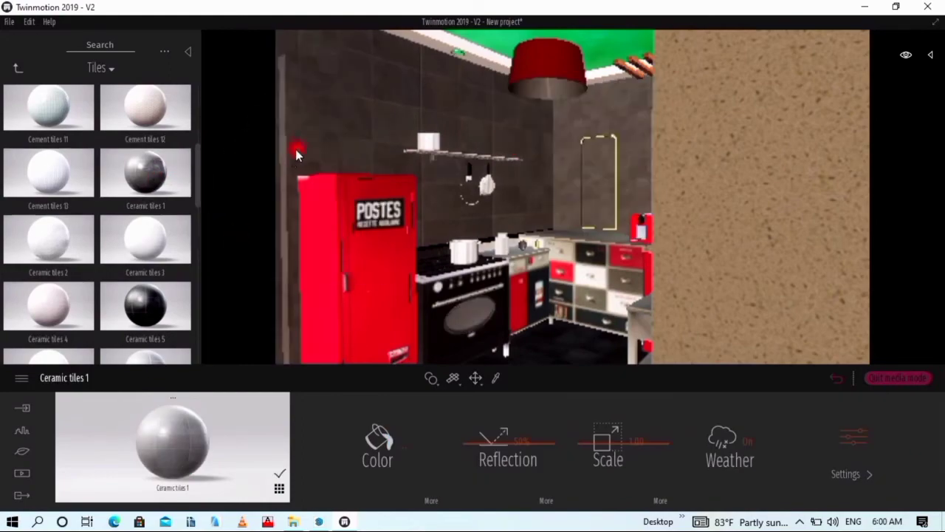
scroll(554, 151, "up", 5)
left_click(22, 450)
left_click(23, 473)
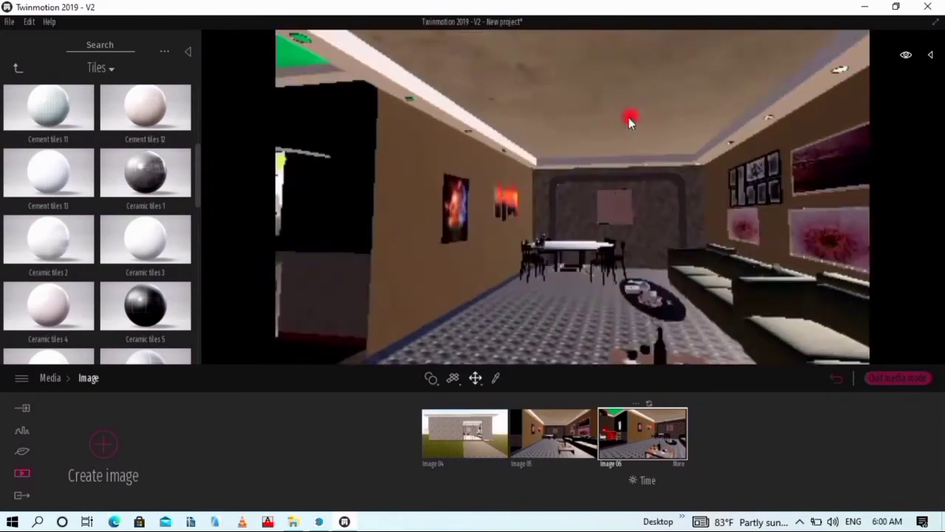
Navigate back from the tiles folders to the Lights library
left_click(22, 451)
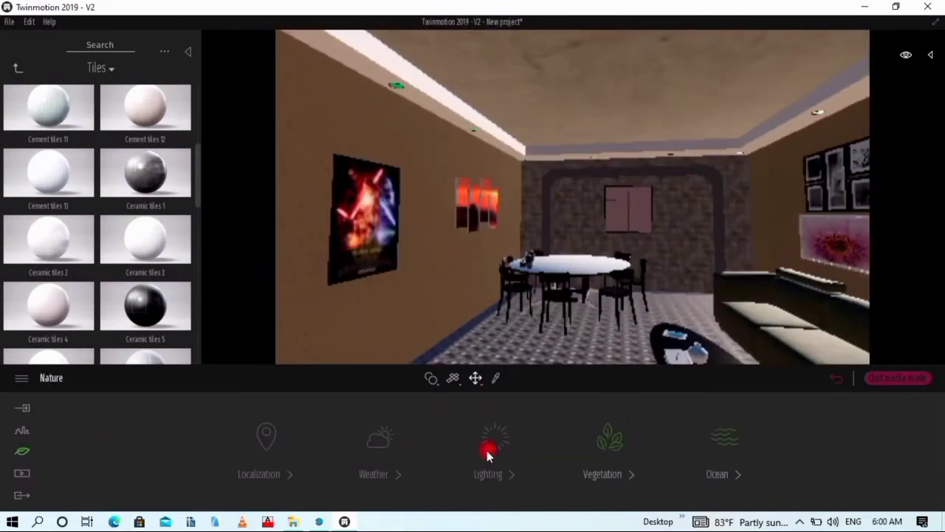
left_click(23, 430)
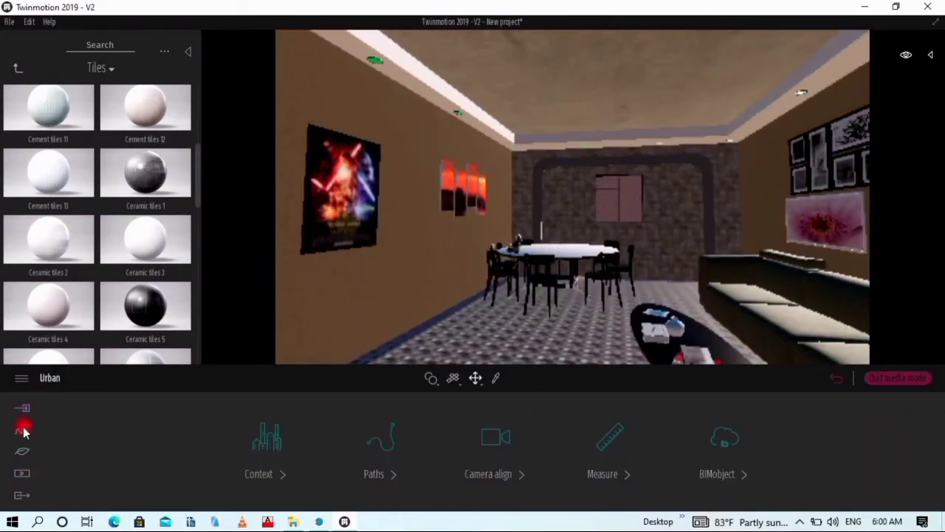
left_click(22, 69)
left_click(25, 67)
left_click(68, 179)
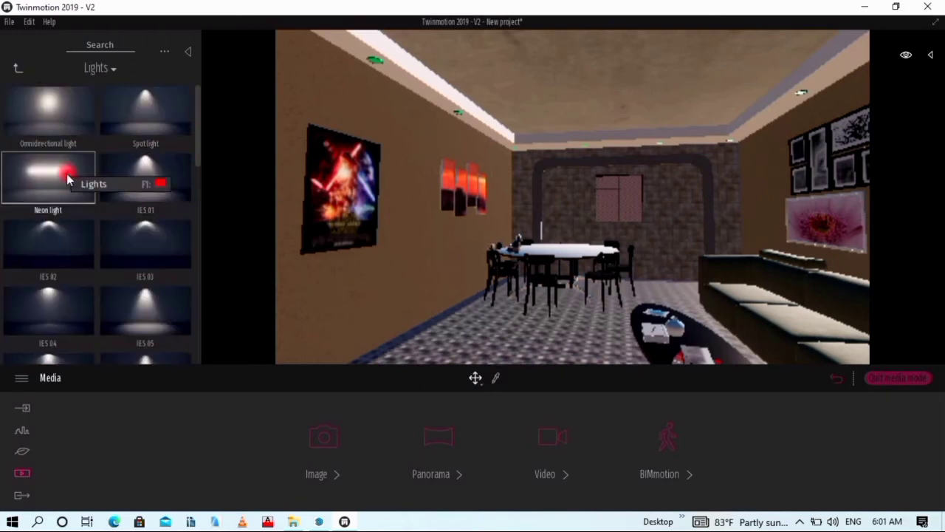
Place a neon light along the living room ceiling and select it for editing
left_click_drag(68, 179, 464, 31)
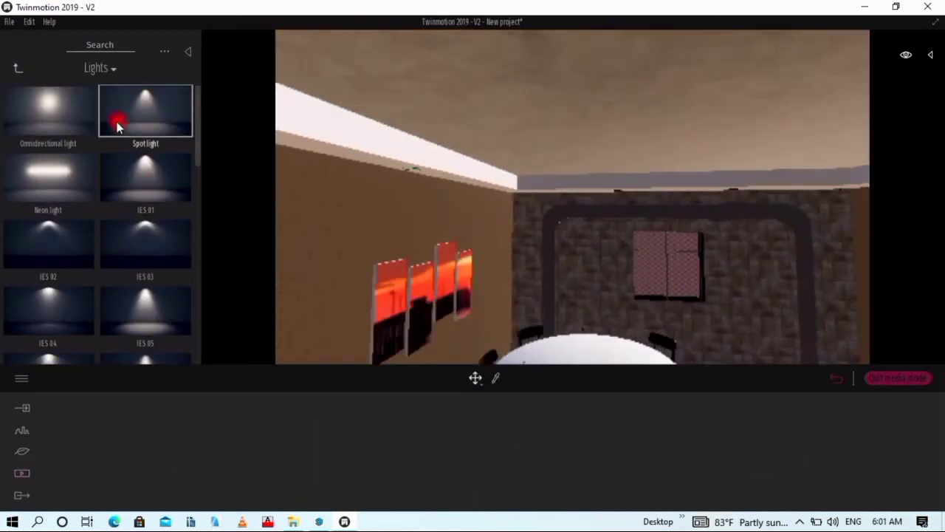
left_click_drag(117, 127, 730, 176)
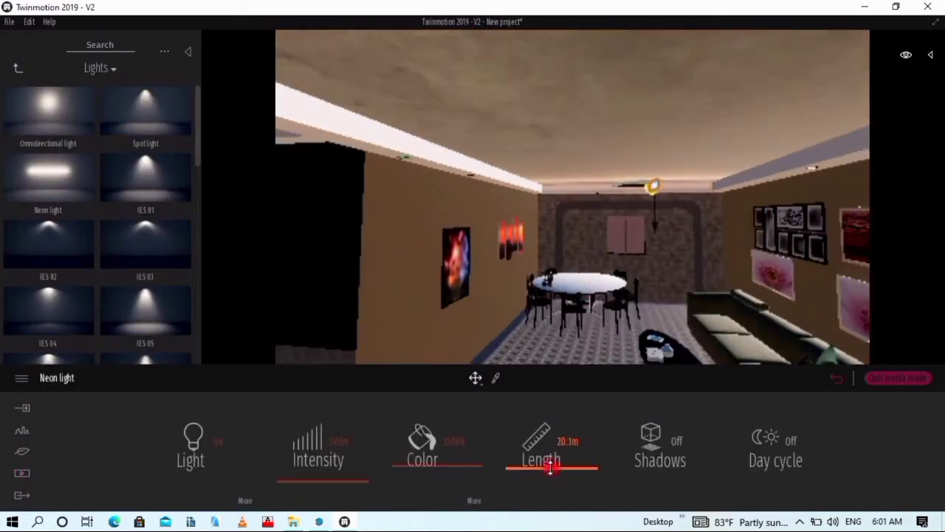
key("Up")
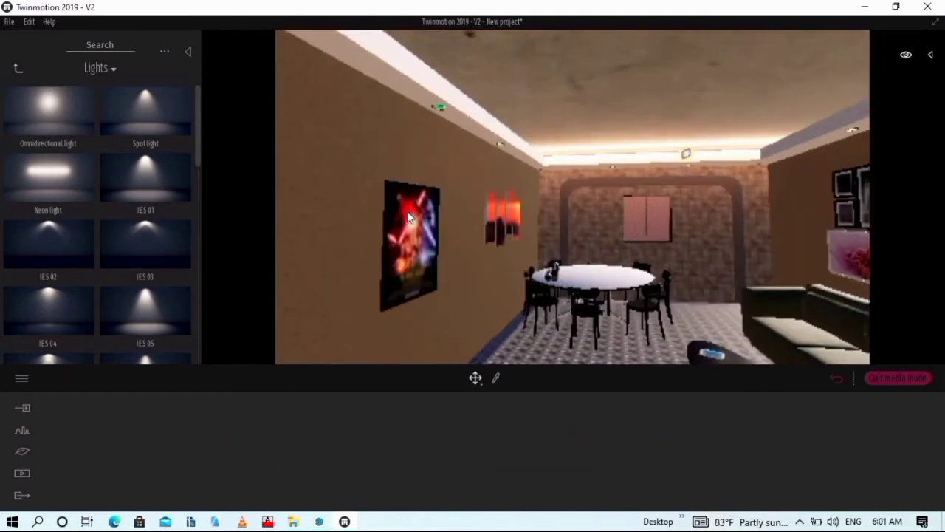
left_click(640, 167)
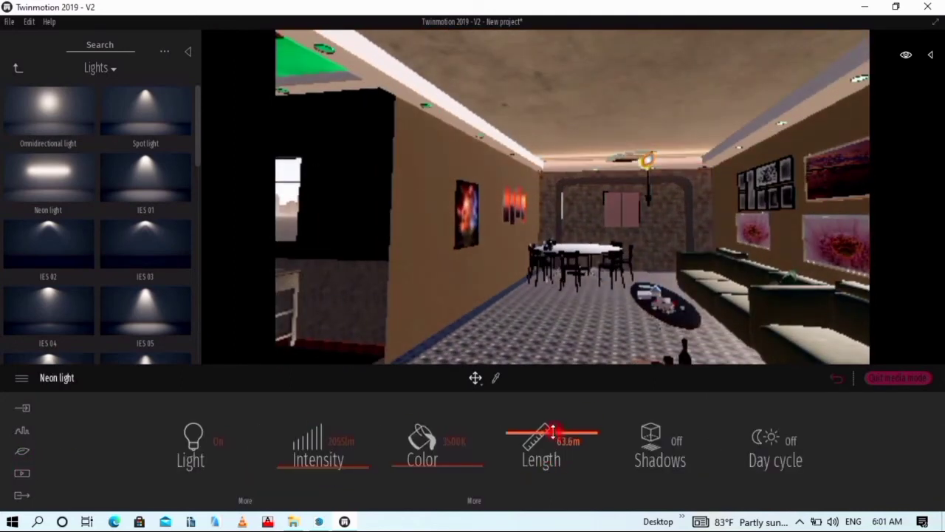
Add an IES 05 light on the left wall, an omnidirectional light on the right wall, and another ceiling neon
left_click_drag(157, 259, 470, 188)
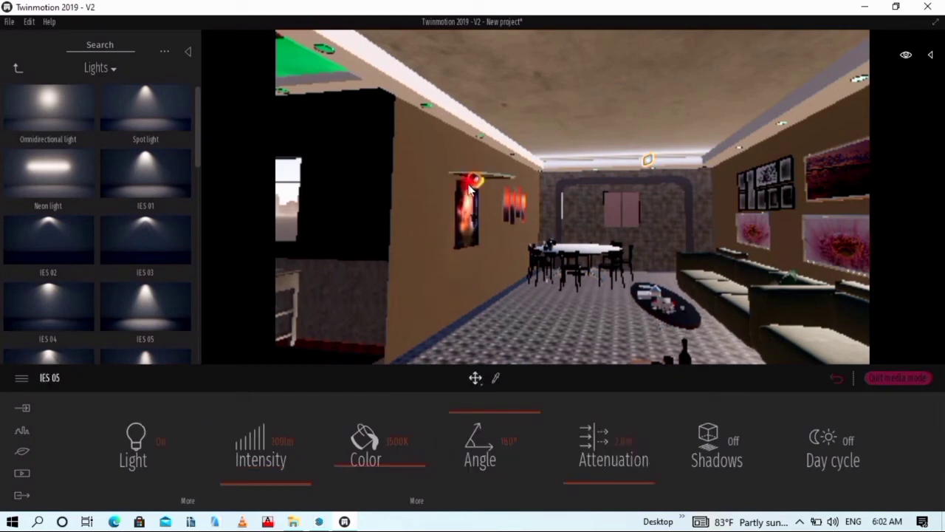
mouse_move(48, 110)
left_mouse_down()
mouse_move(837, 142)
mouse_move(698, 197)
left_mouse_up()
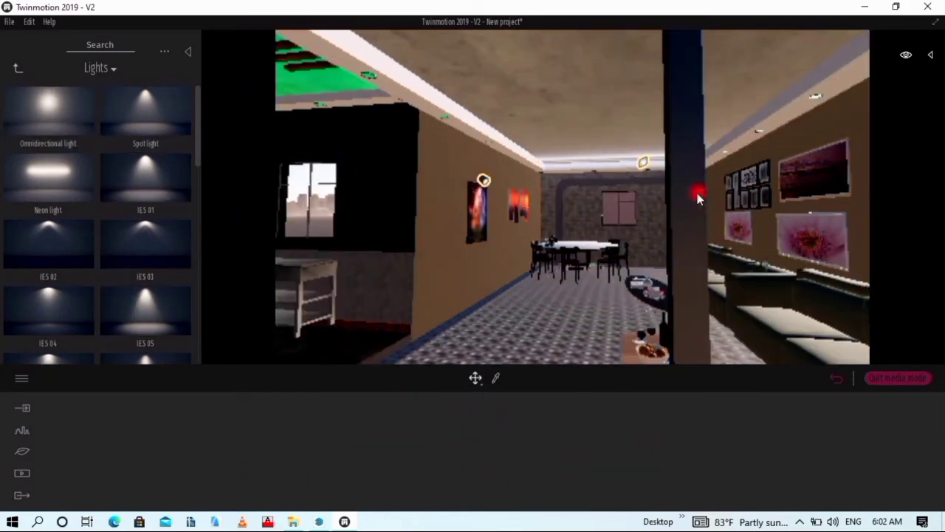
left_click_drag(455, 115, 431, 119)
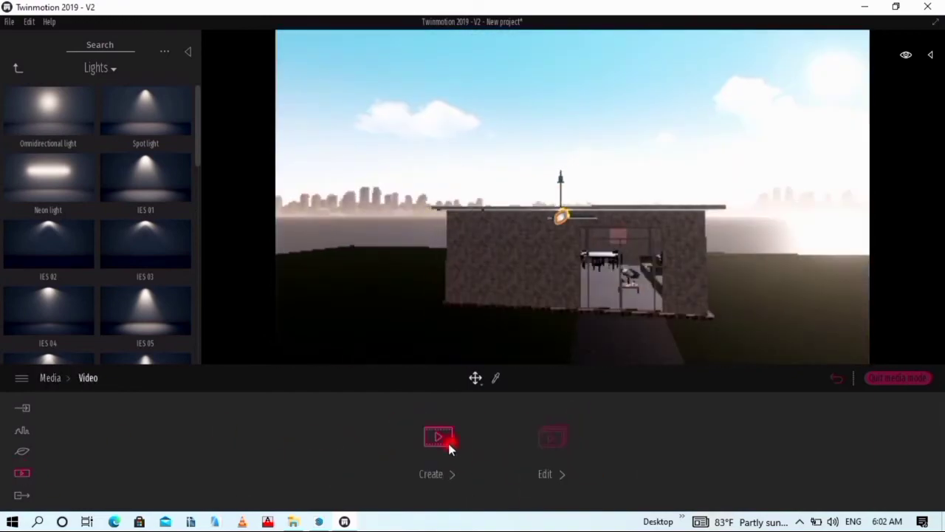
Create the video clip, play and stop its exterior-to-kitchen walkthrough, then return to the Library
left_click(448, 443)
left_click(526, 378)
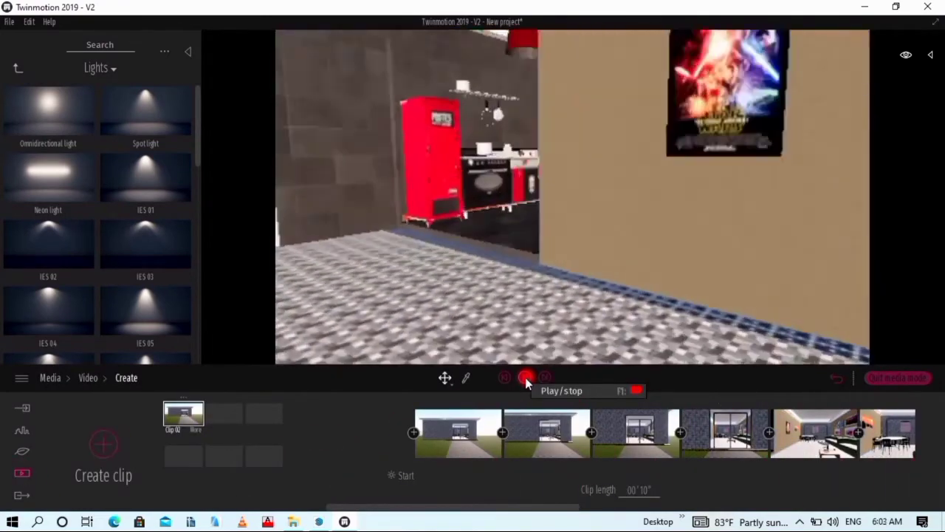
left_click(525, 377)
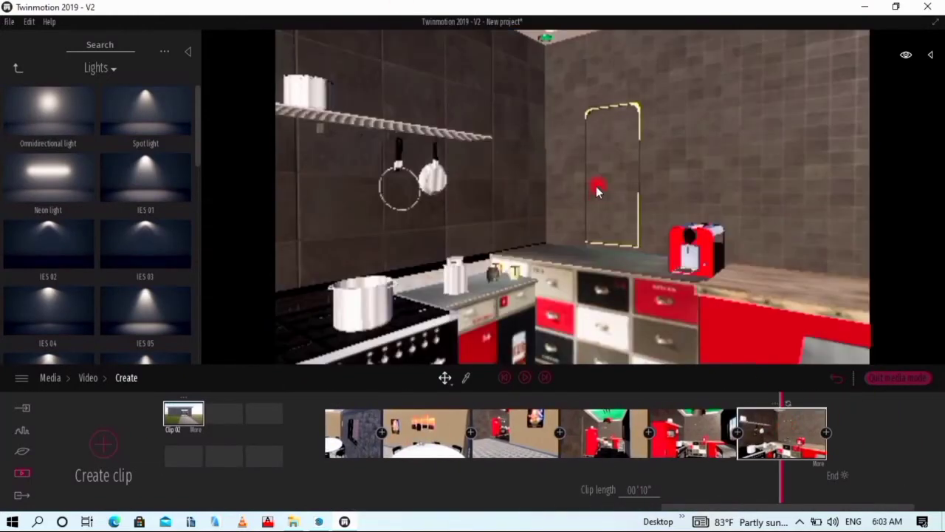
left_click(22, 66)
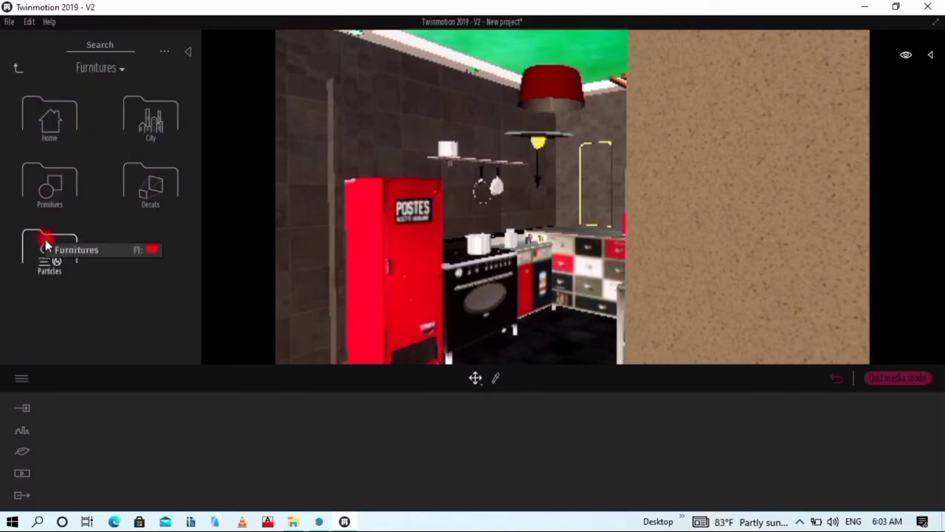
Browse the Furnitures library's kitchen folders to the Food items
left_click(47, 111)
left_click(137, 122)
left_click(59, 121)
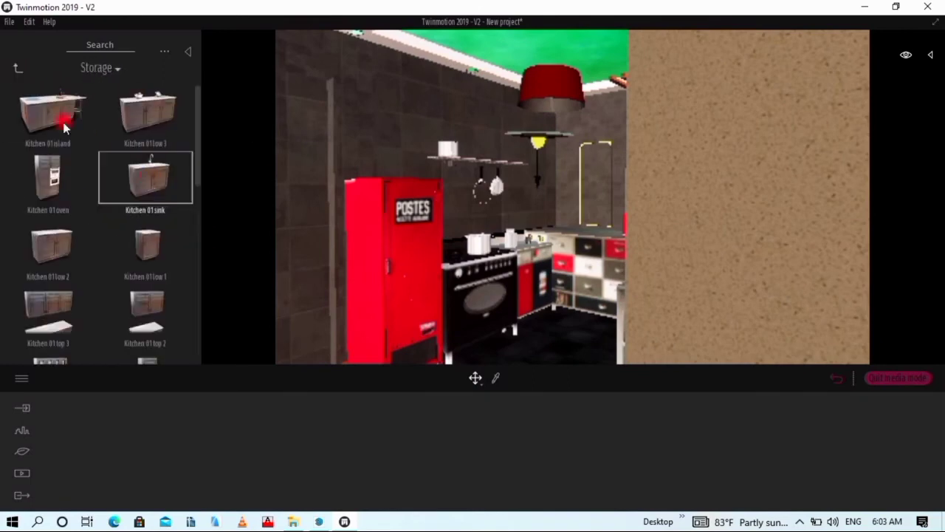
scroll(61, 328, "down", 3)
left_click(18, 68)
left_click(48, 181)
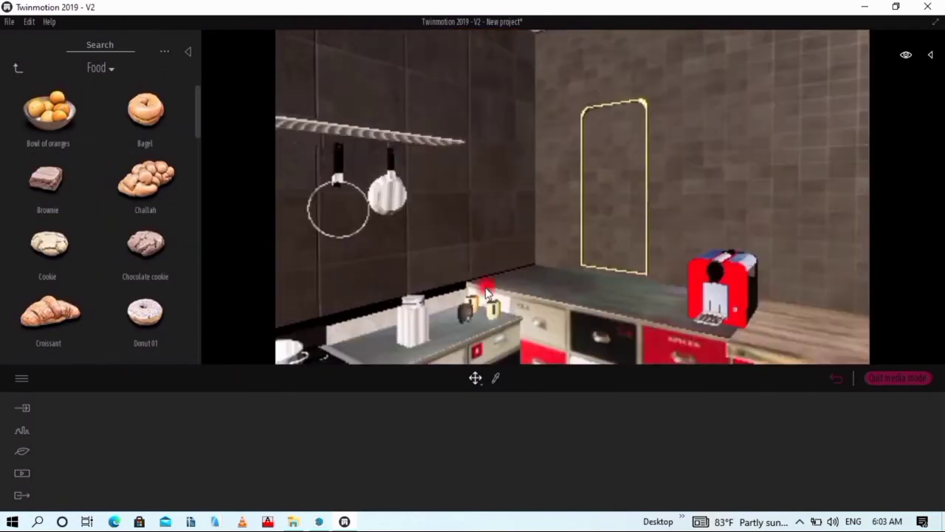
Place a bowl of oranges on the kitchen wall shelf
left_click_drag(399, 289, 438, 288)
scroll(147, 221, "down", 4)
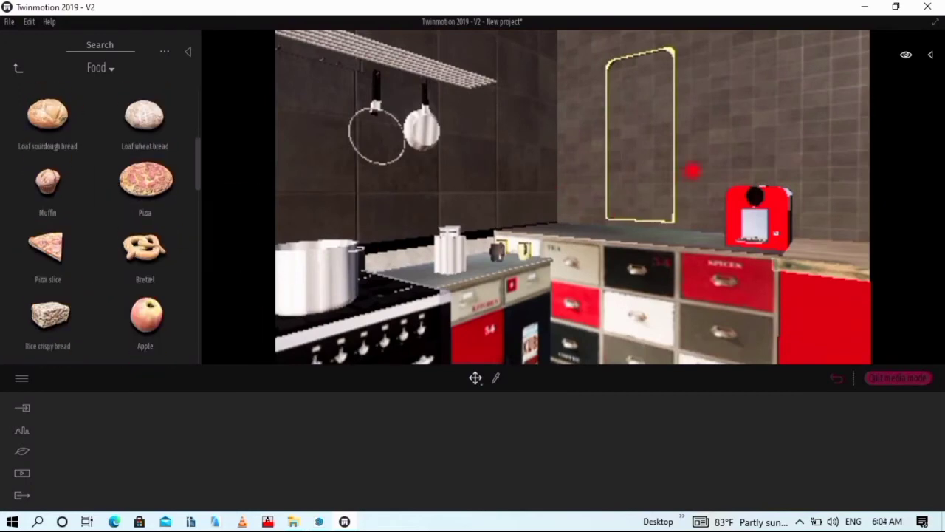
mouse_move(693, 171)
left_mouse_down()
mouse_move(327, 147)
mouse_move(432, 227)
mouse_move(474, 305)
mouse_move(526, 310)
mouse_move(566, 287)
left_mouse_up()
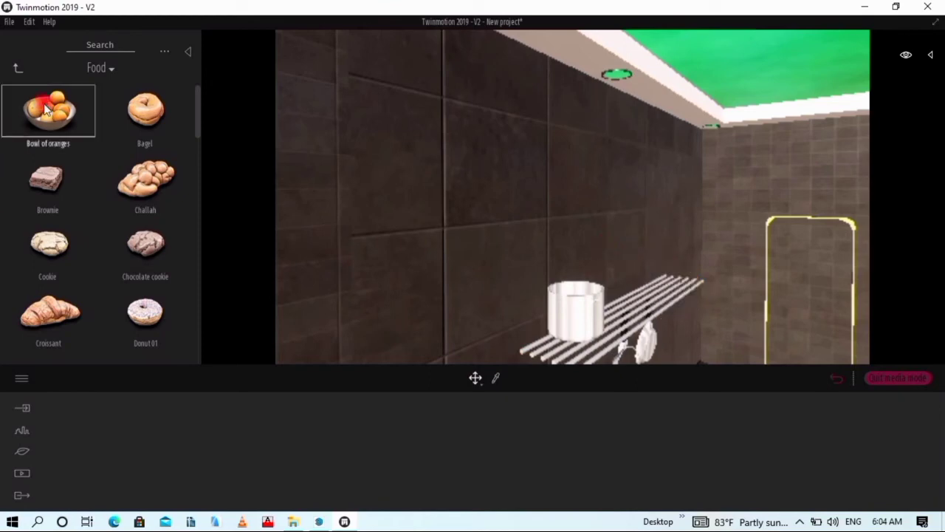
left_click_drag(44, 109, 650, 297)
Swing the view out to the house exterior and show the rendered images list
mouse_move(301, 184)
left_mouse_down()
mouse_move(738, 291)
mouse_move(513, 237)
left_mouse_up()
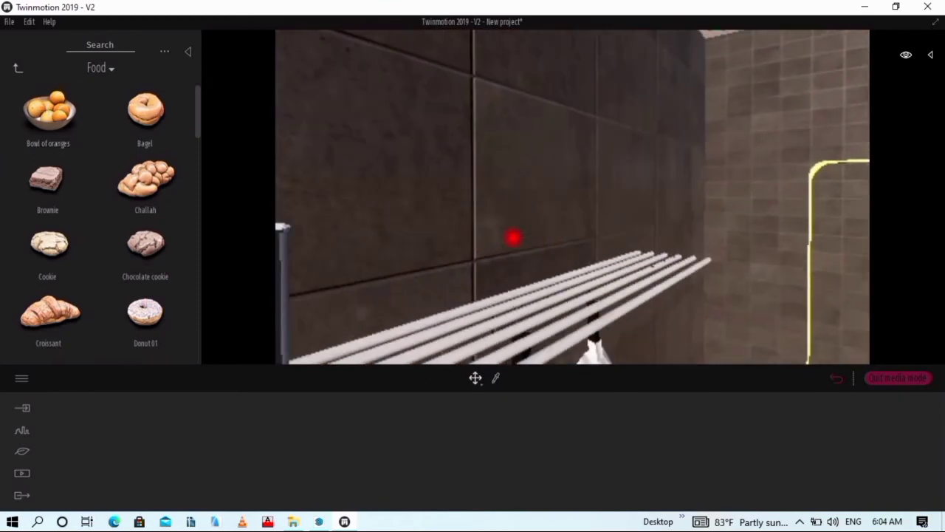
left_click_drag(1, 166, 502, 352)
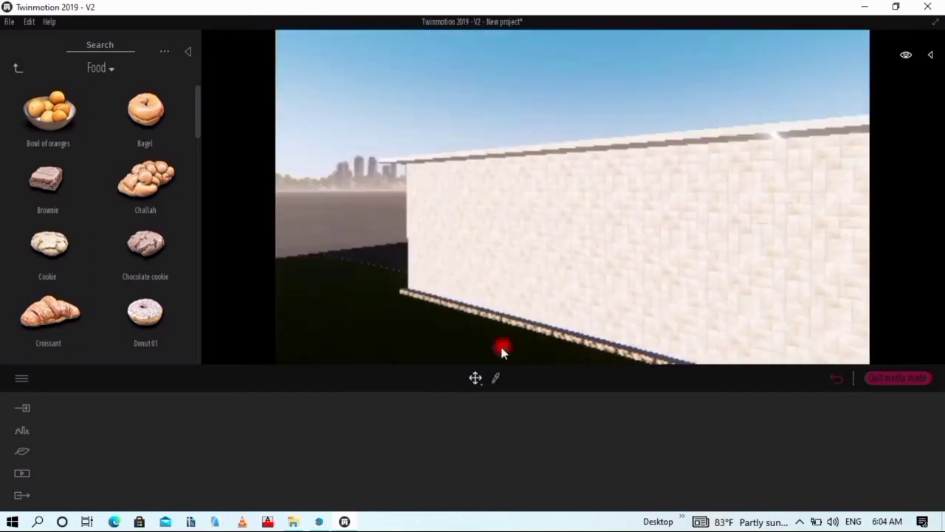
left_click(22, 475)
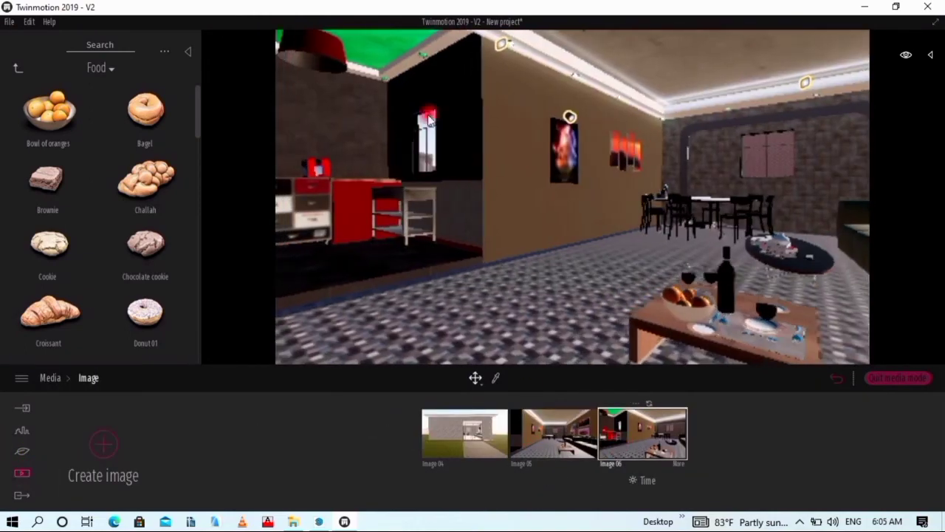
Pick a scene material, confirm its colour, and close the material editor
left_click(496, 378)
left_click(435, 444)
left_click(566, 392)
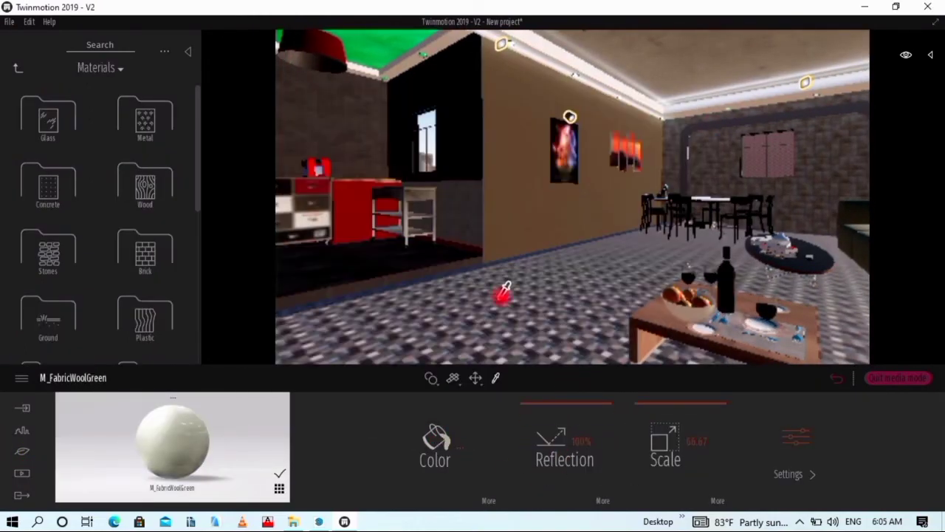
left_click_drag(505, 292, 355, 150)
left_click(247, 471)
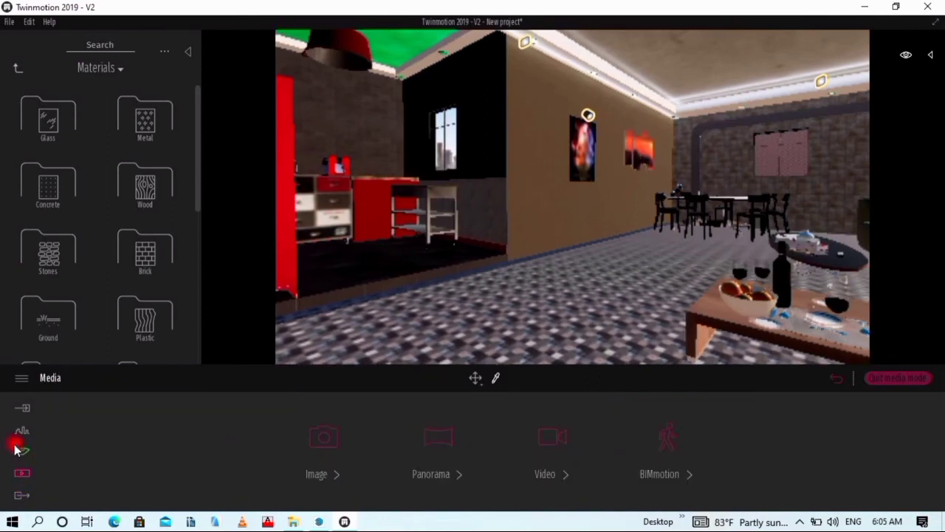
On Image 06, adjust ambient light, raise white balance to about 8943K, and set FOV to 77
left_click(325, 437)
double_click(604, 449)
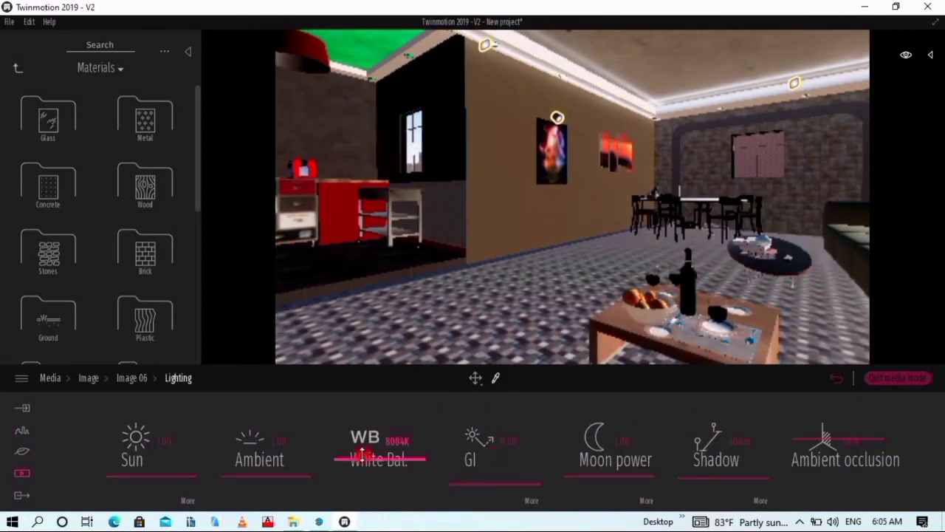
mouse_move(283, 443)
left_mouse_down()
mouse_move(302, 432)
mouse_move(299, 467)
left_mouse_up()
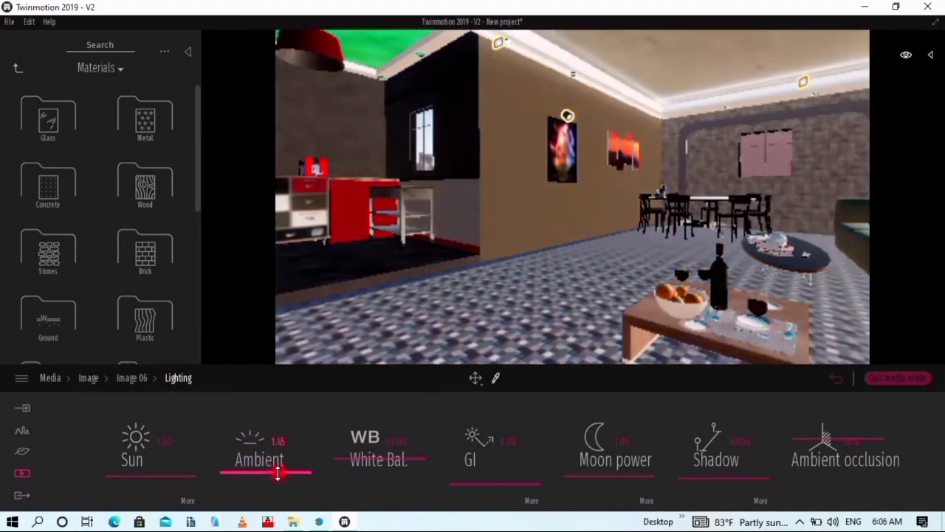
left_click_drag(382, 458, 418, 452)
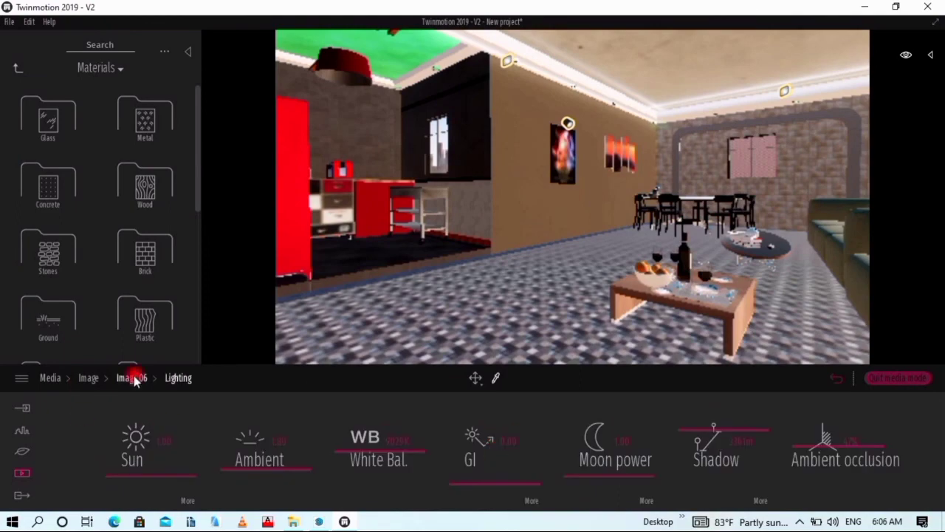
left_click_drag(339, 454, 328, 455)
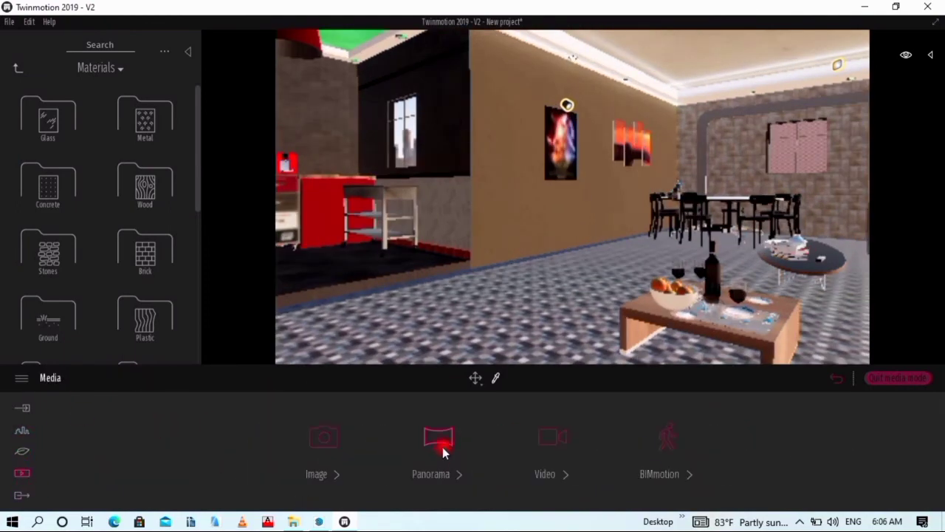
Create Clip 02 and play its exterior-to-living-room walkthrough
left_click(554, 442)
left_click(521, 382)
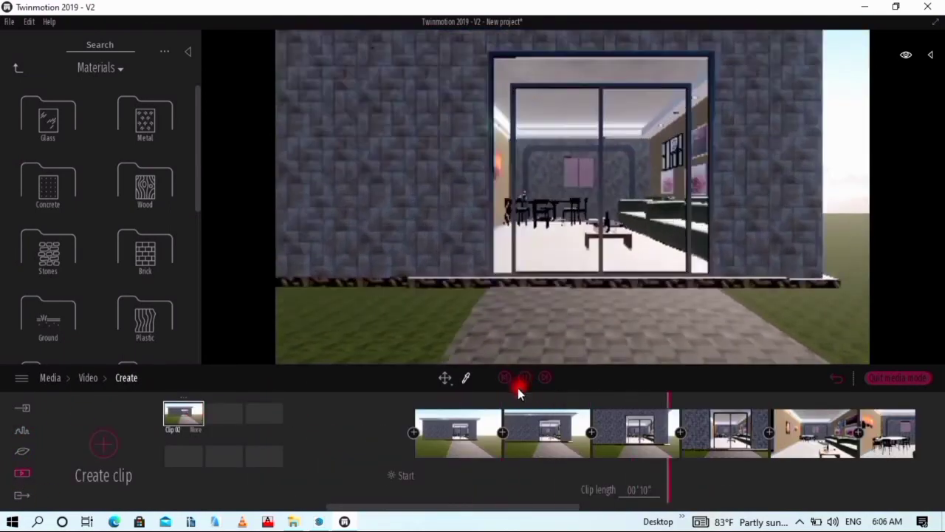